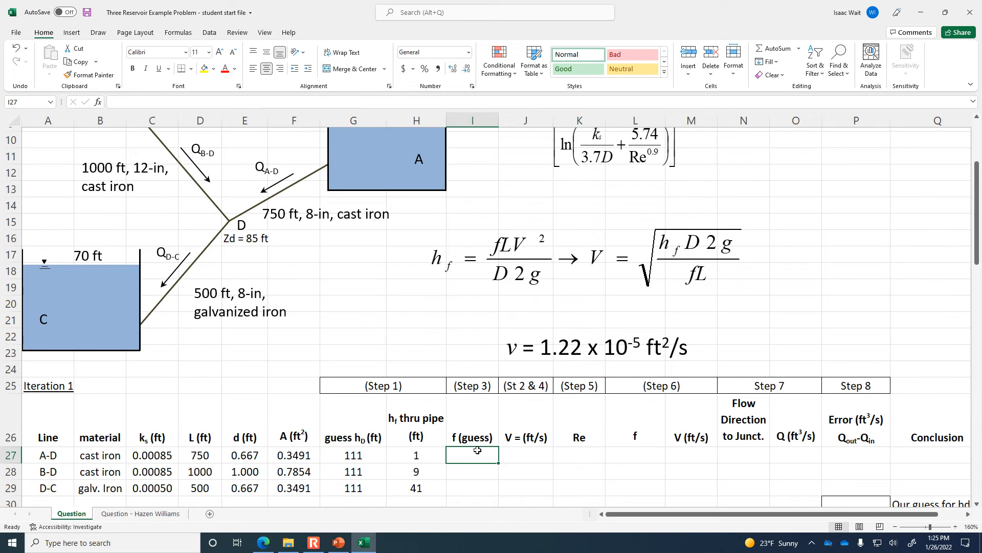
Enter a guessed friction factor of 0.02 for pipes A-D, B-D and D-C in cells I27 to I29
type("0.02")
key("Return")
type("0.02")
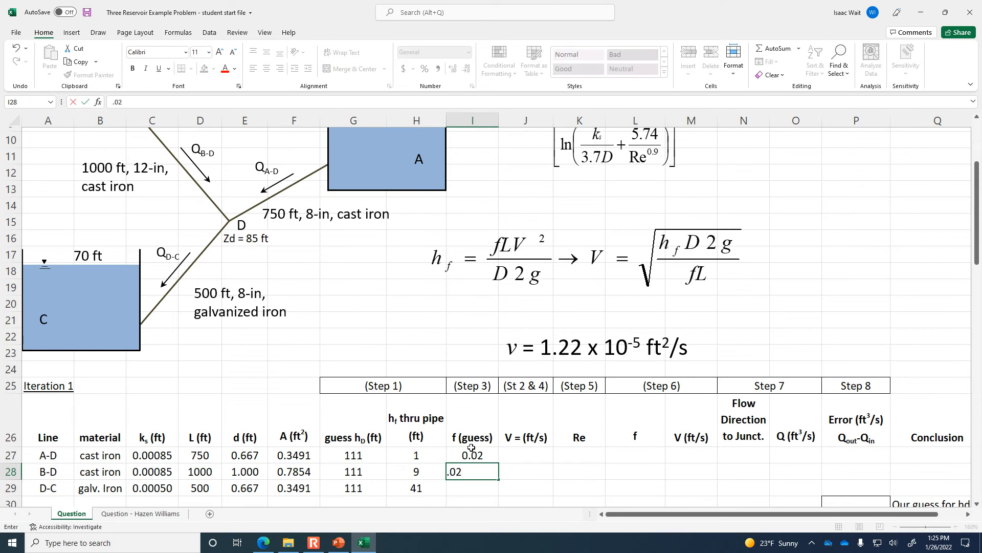
key("Return")
type(".02")
key("Return")
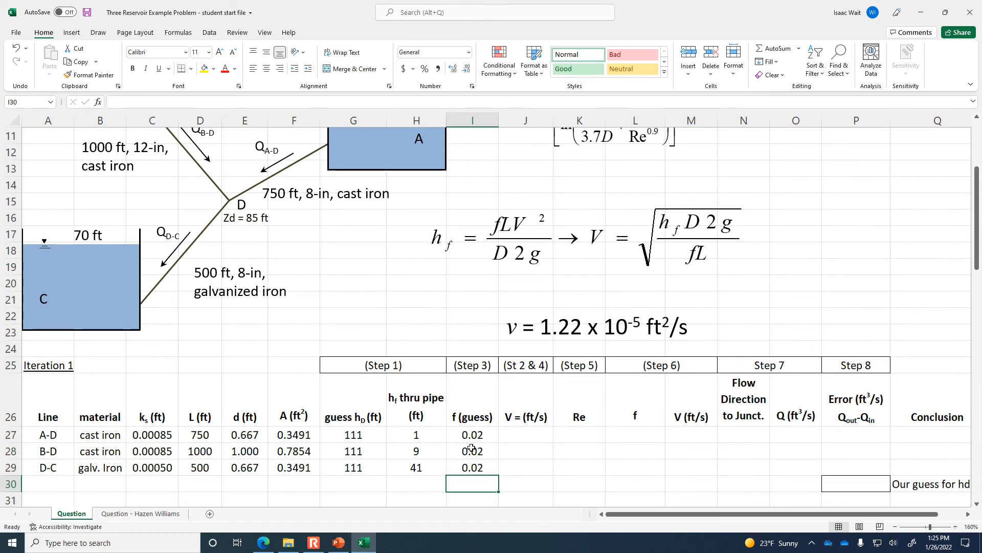
Write the A-D pipe velocity formula in J27 as =sqrt(H27*E27*2*9.81/(i27*D27)
key("Right")
key("Up")
key("Up")
key("Up")
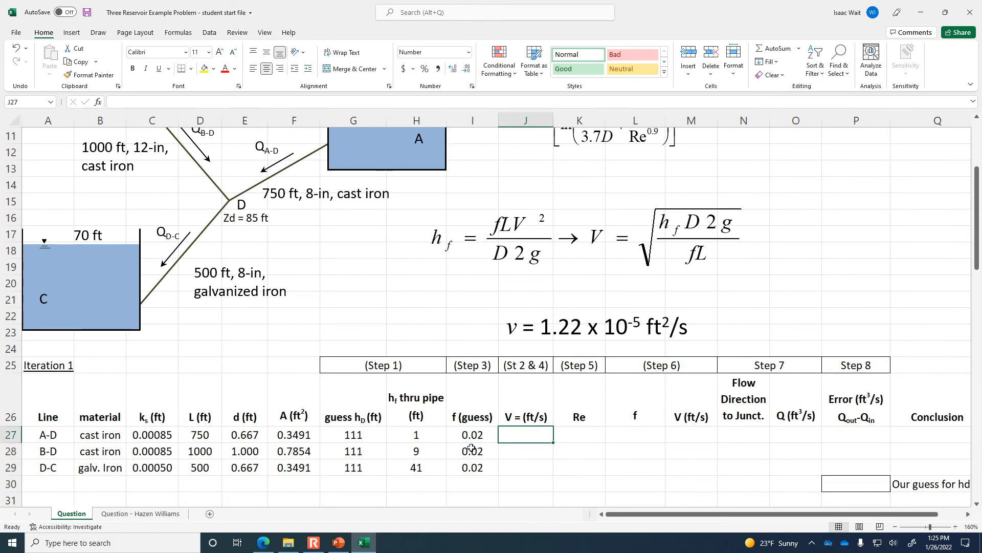
left_click(594, 241)
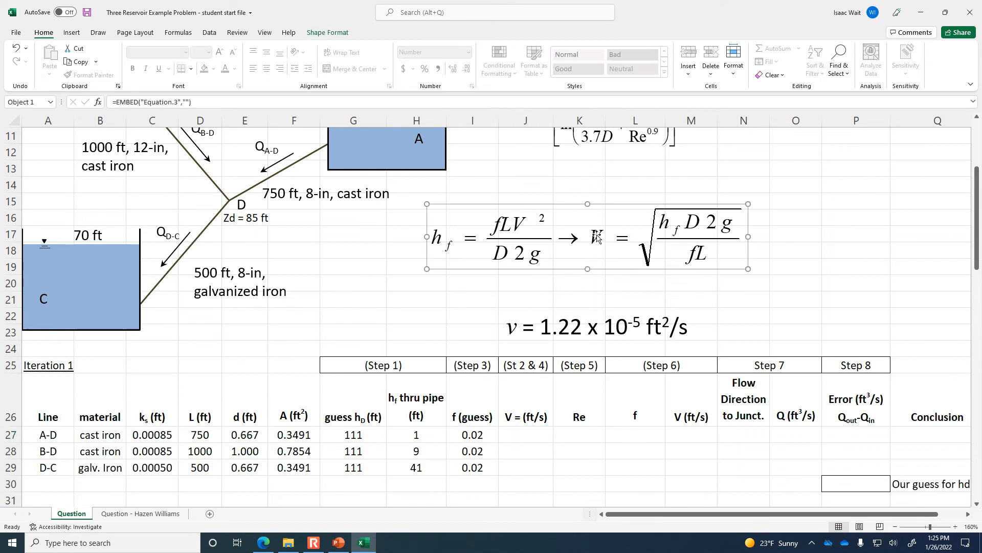
left_click(533, 433)
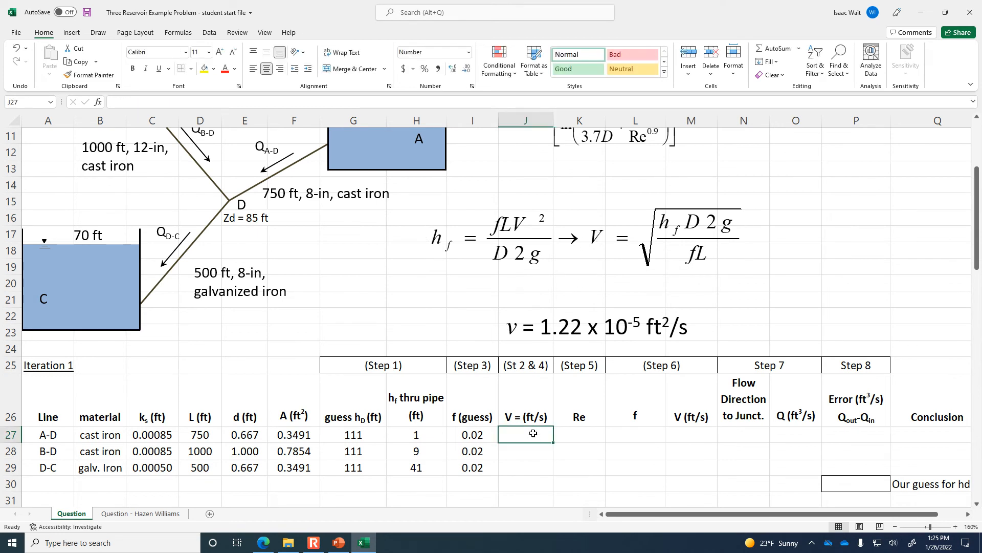
type("=(")
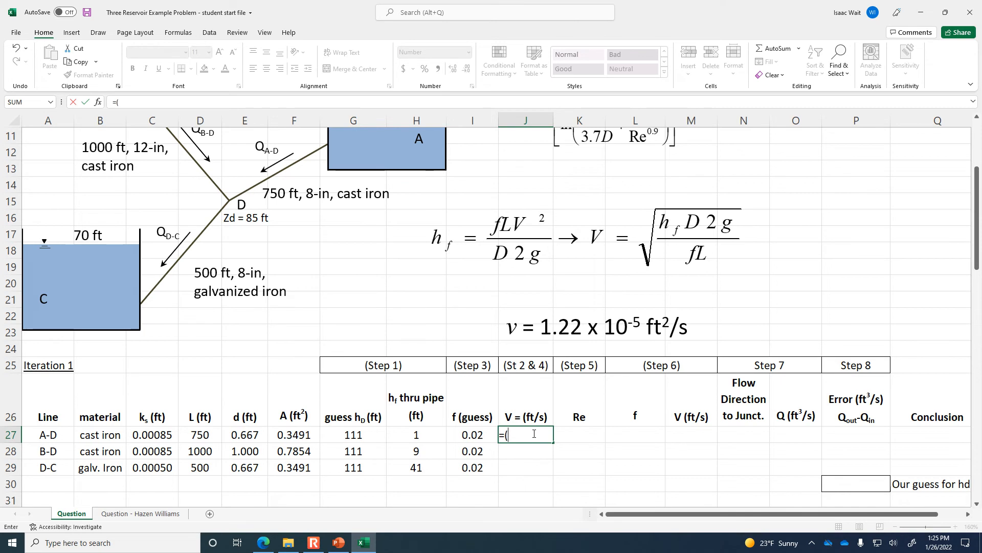
key("BackSpace")
type("sqrt(")
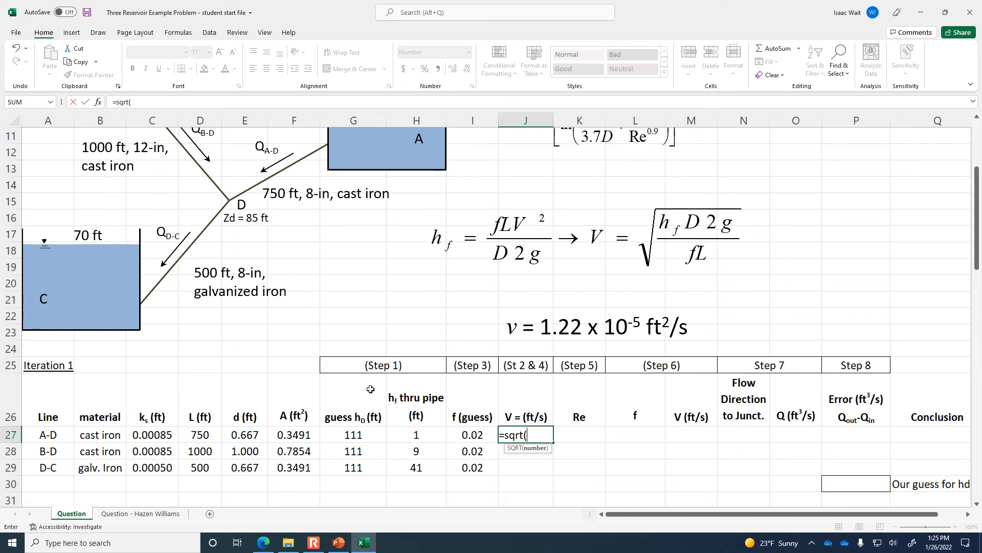
left_click(415, 434)
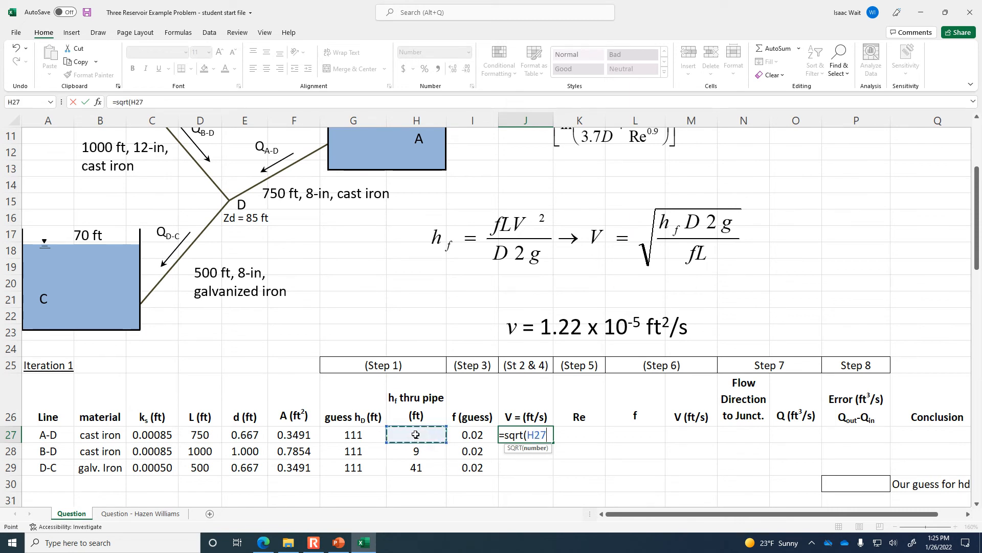
type("*")
left_click(254, 435)
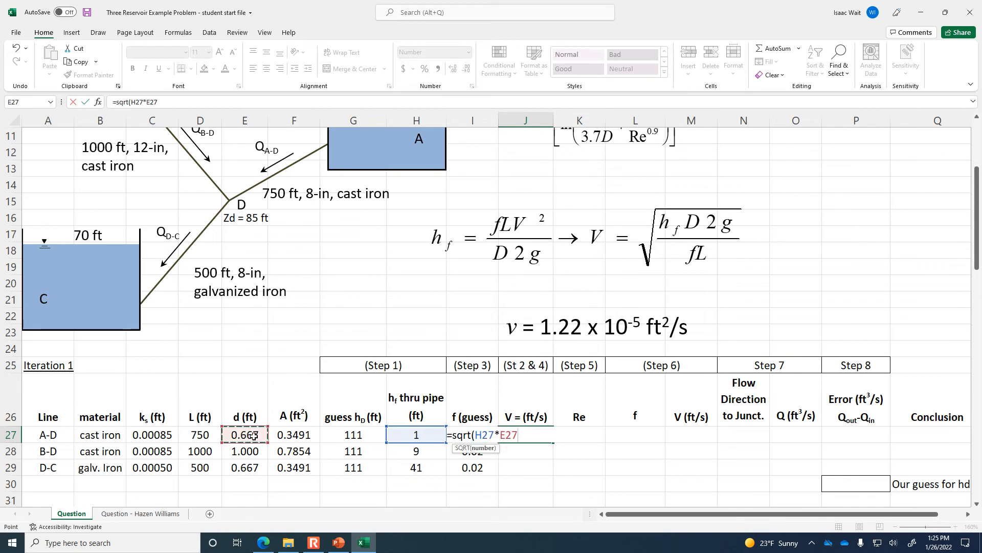
type("*2*9.81/(")
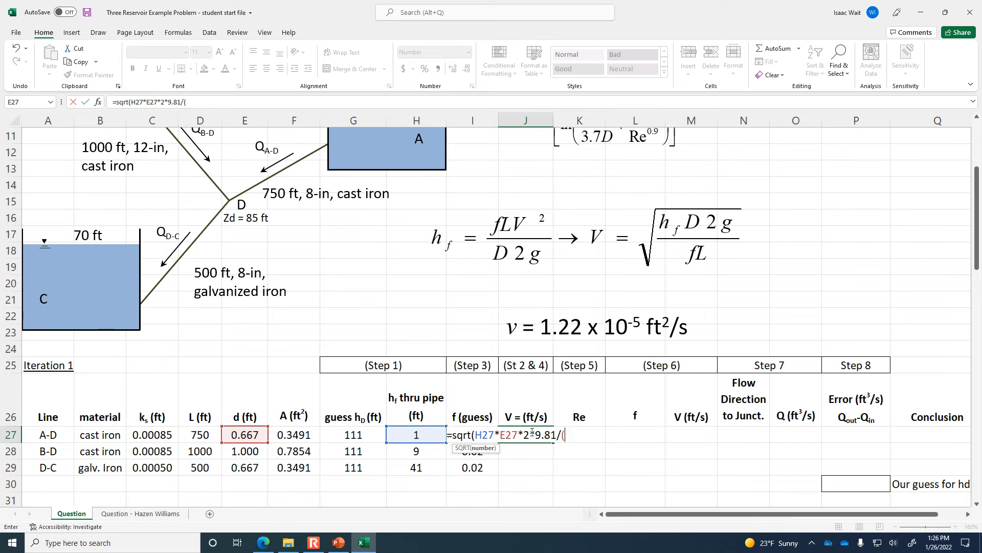
type("i27*")
left_click(211, 435)
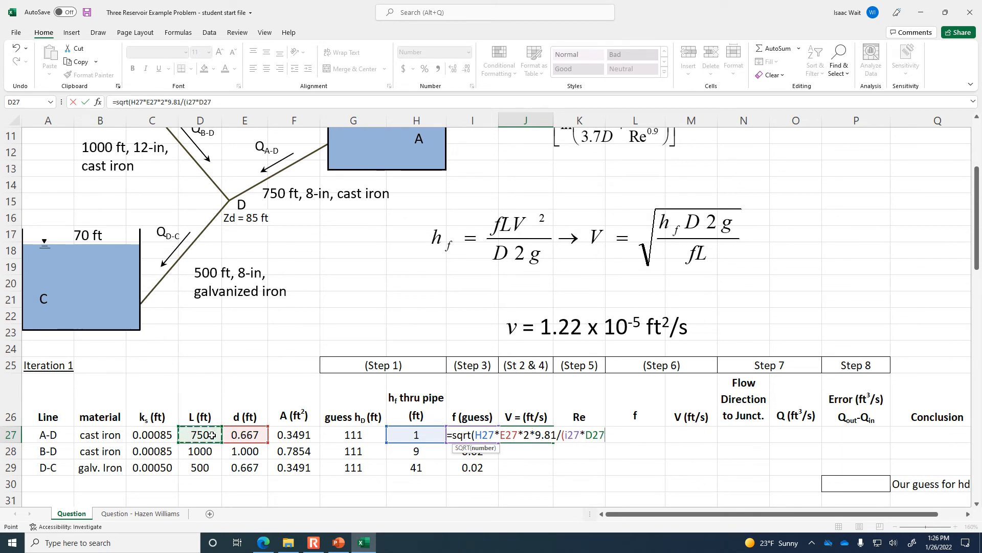
type(")")
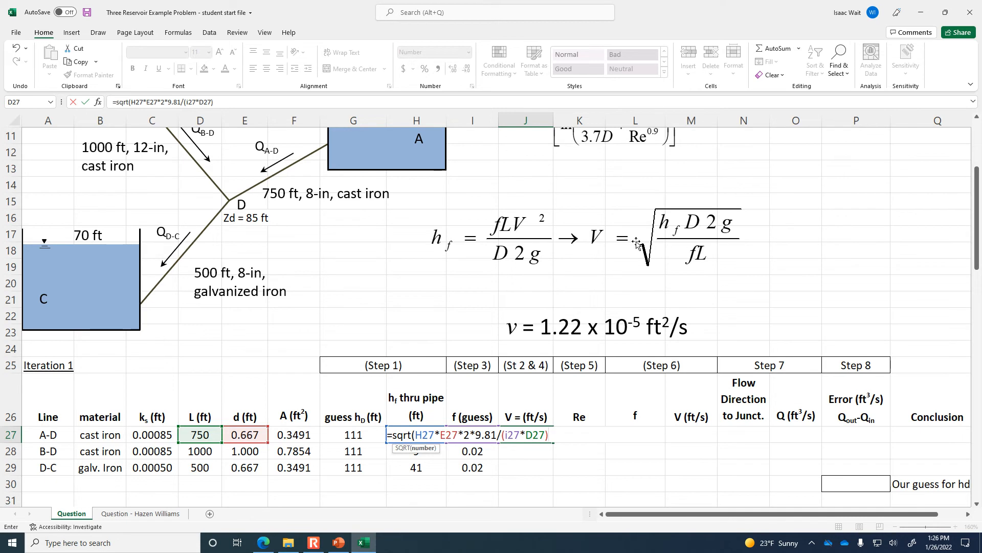
Replace 9.81 with 32.2 in the J27 velocity formula and add the missing closing parenthesis
left_click_drag(180, 103, 168, 103)
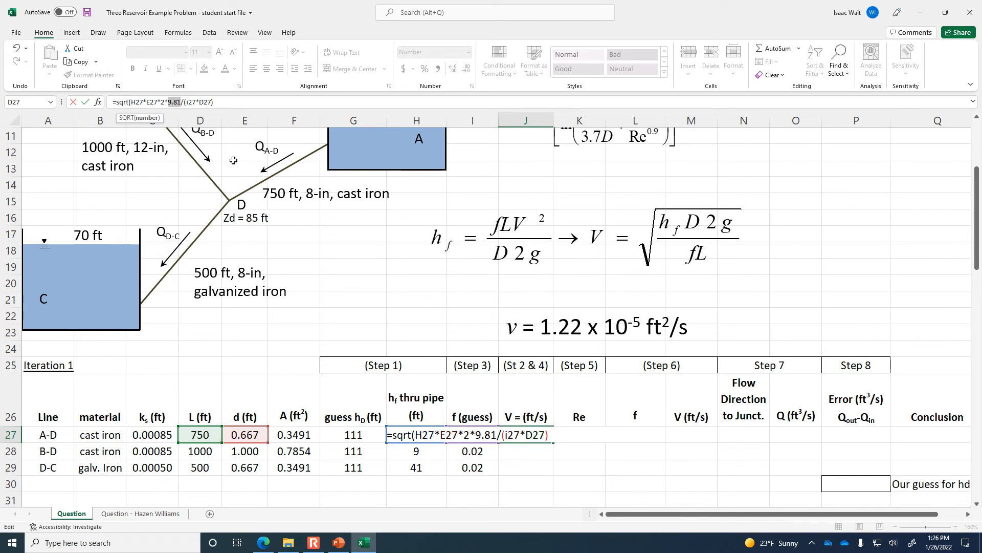
type("32.2")
key("Return")
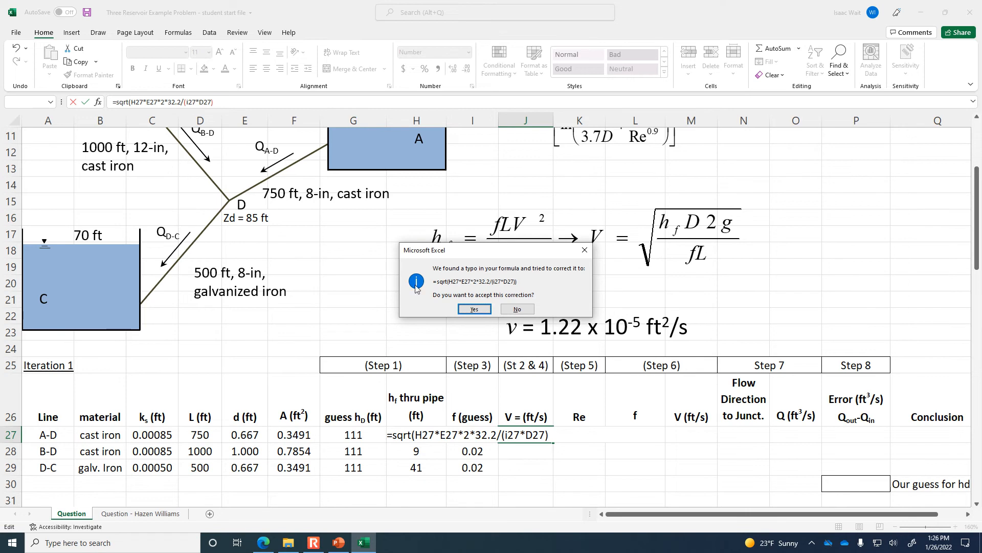
left_click(504, 310)
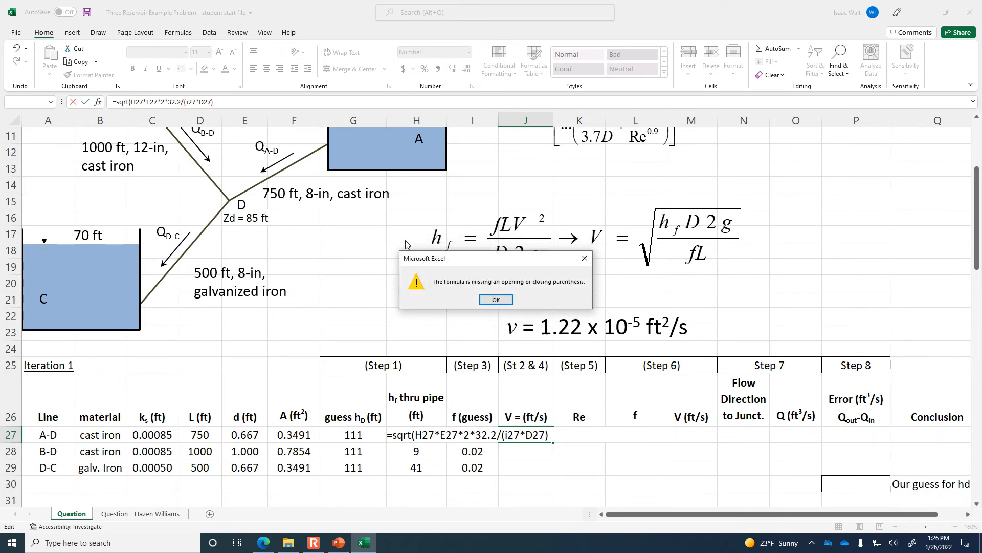
left_click(496, 299)
left_click(225, 104)
type(")")
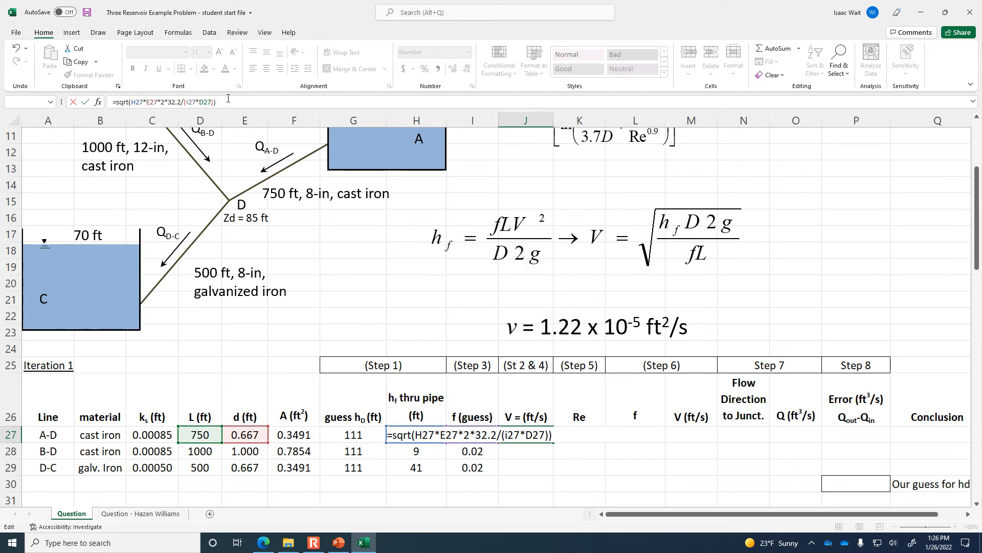
key("Return")
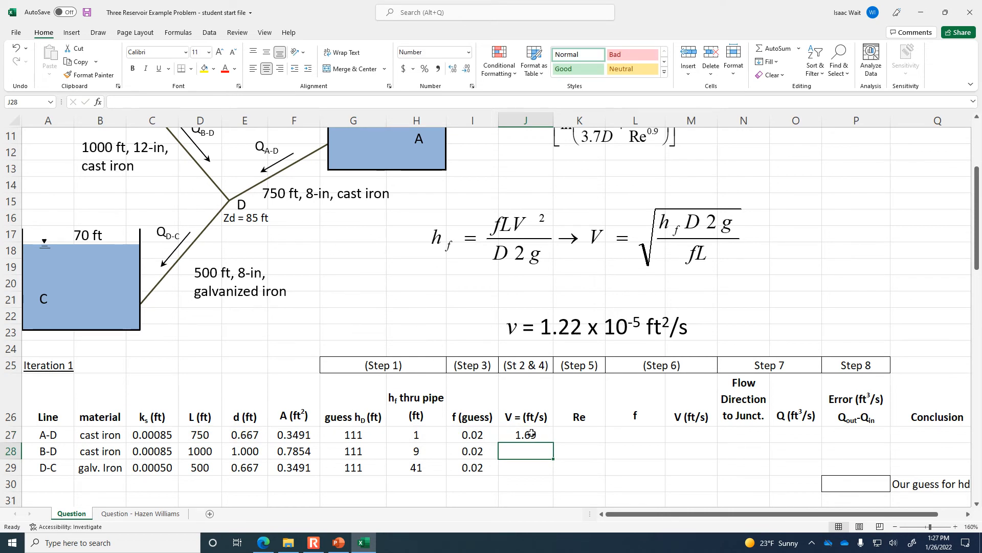
Fill the velocity formula from J27 down to J29 for the B-D and D-C pipes
left_click(366, 436)
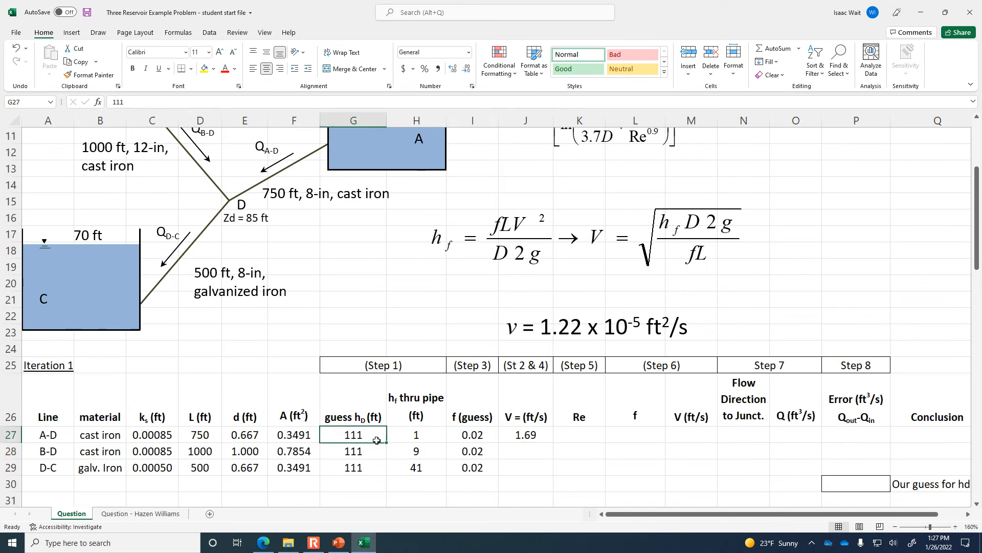
left_click(477, 434)
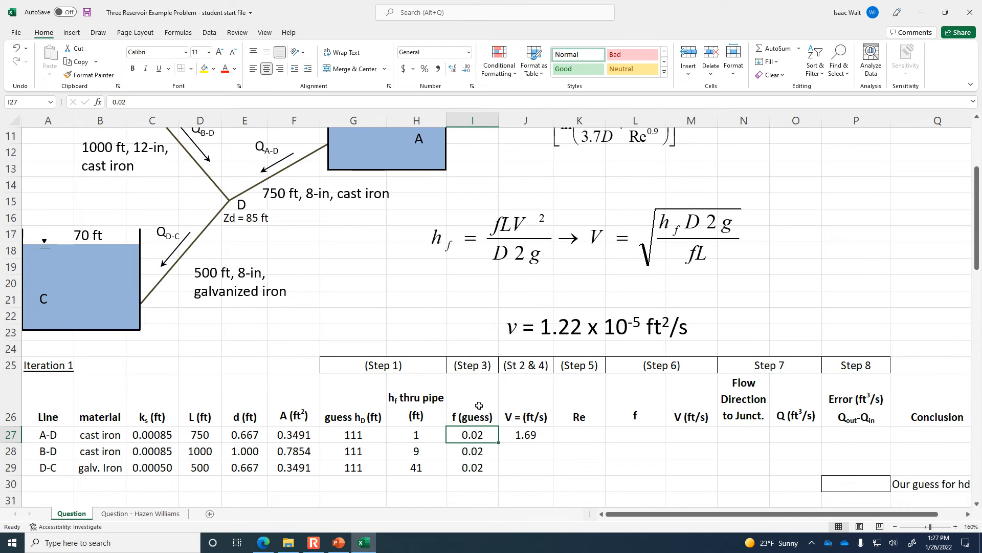
left_click(528, 430)
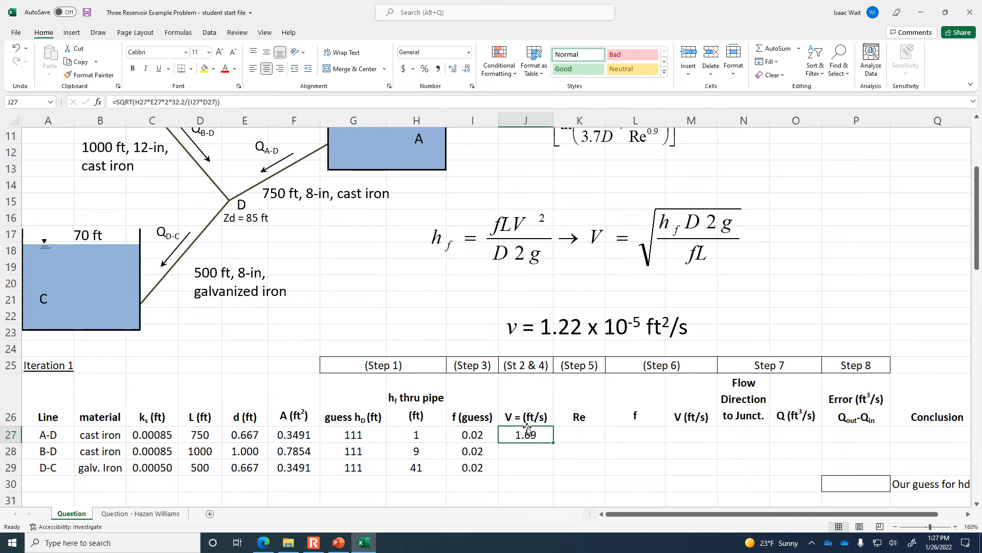
left_click_drag(553, 443, 546, 470)
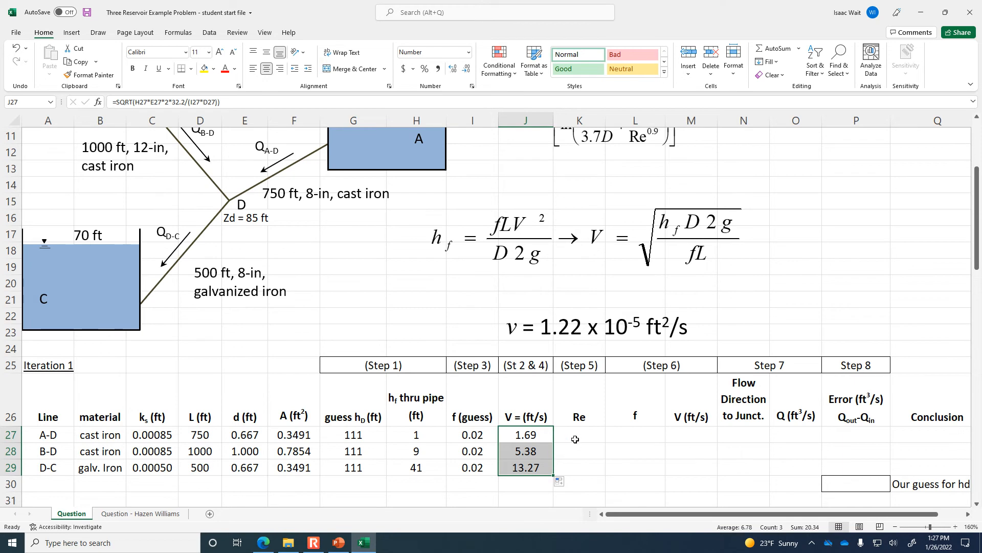
Calculate the A-D pipe's Reynolds number in K27 with the formula =J27*E27/1.22e-5
left_click(574, 438)
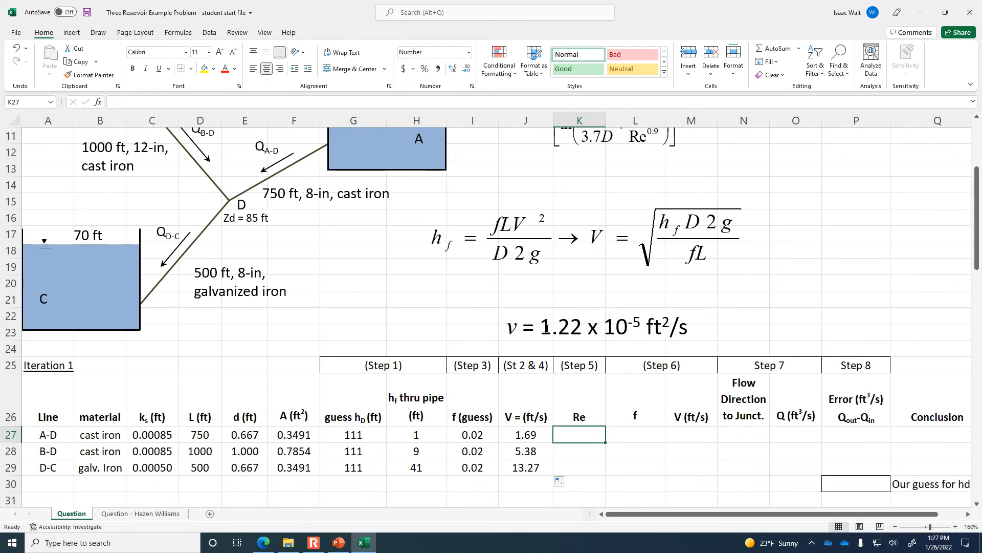
type("=")
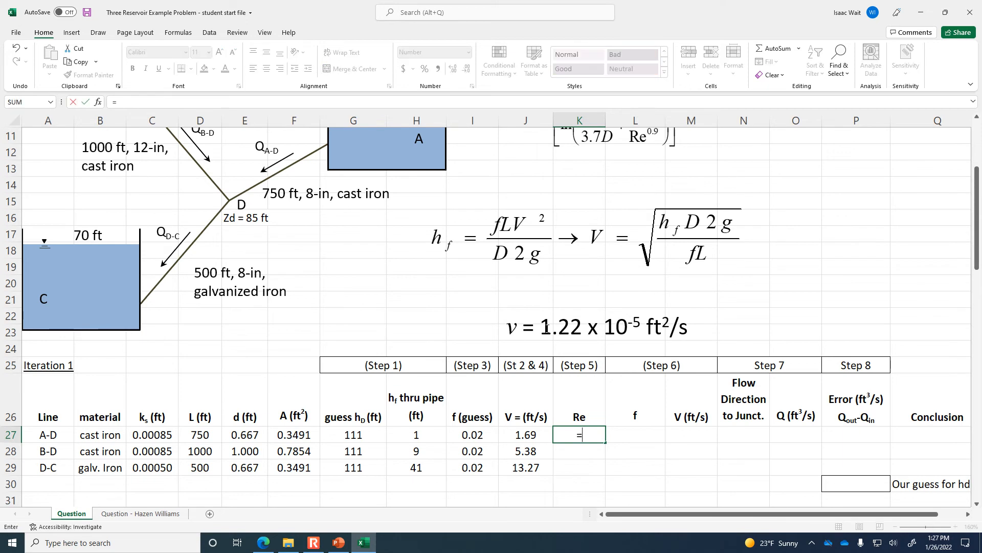
left_click(532, 433)
type("*")
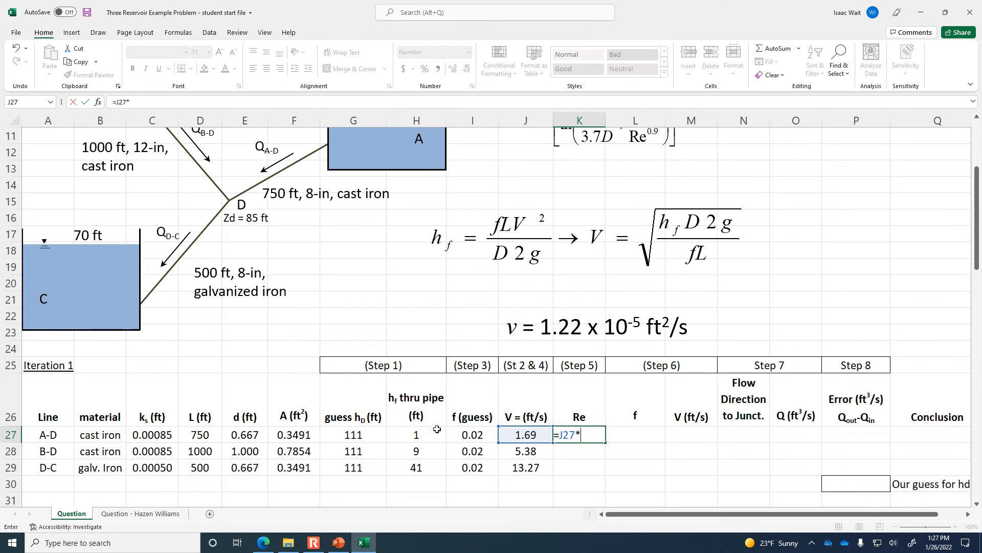
left_click(242, 435)
type("/")
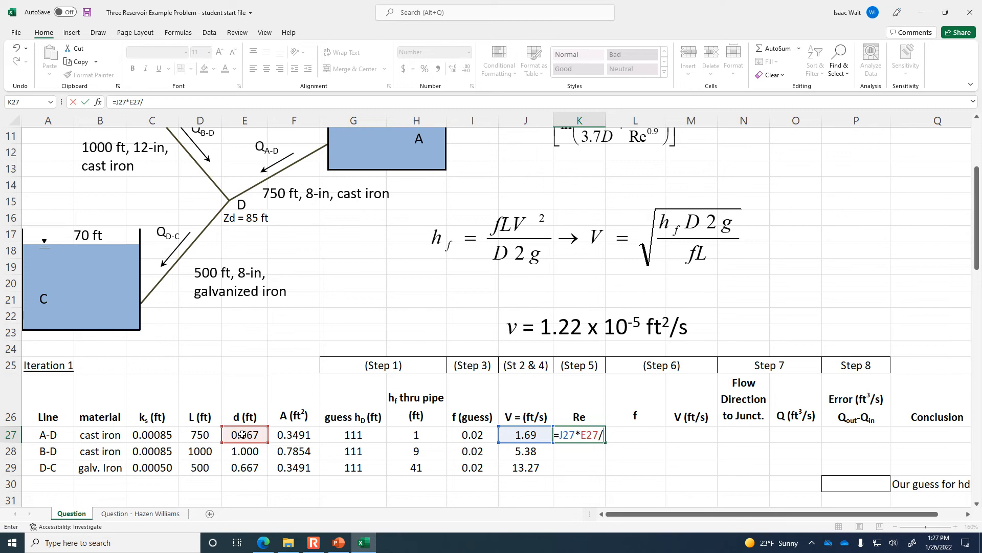
type("1.22")
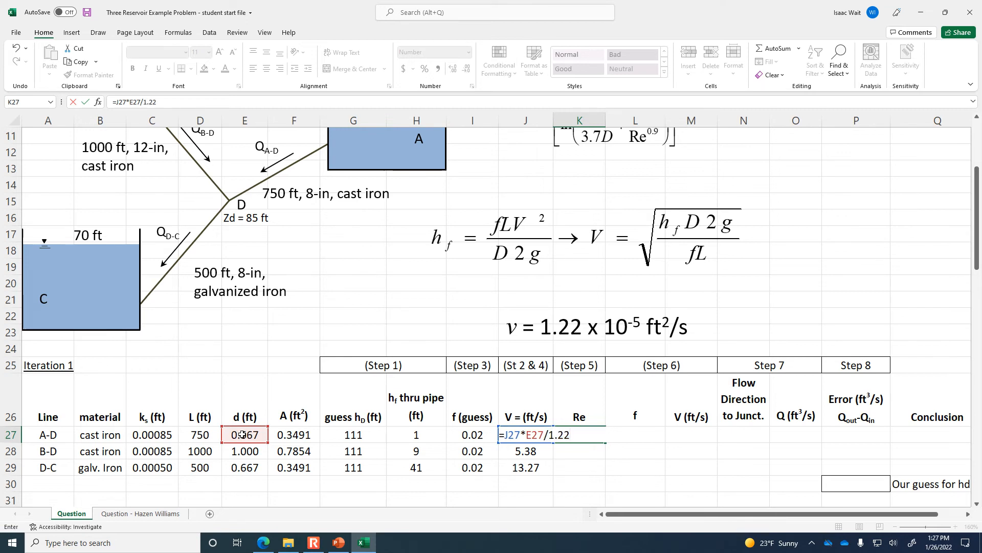
type("e-5")
key("Return")
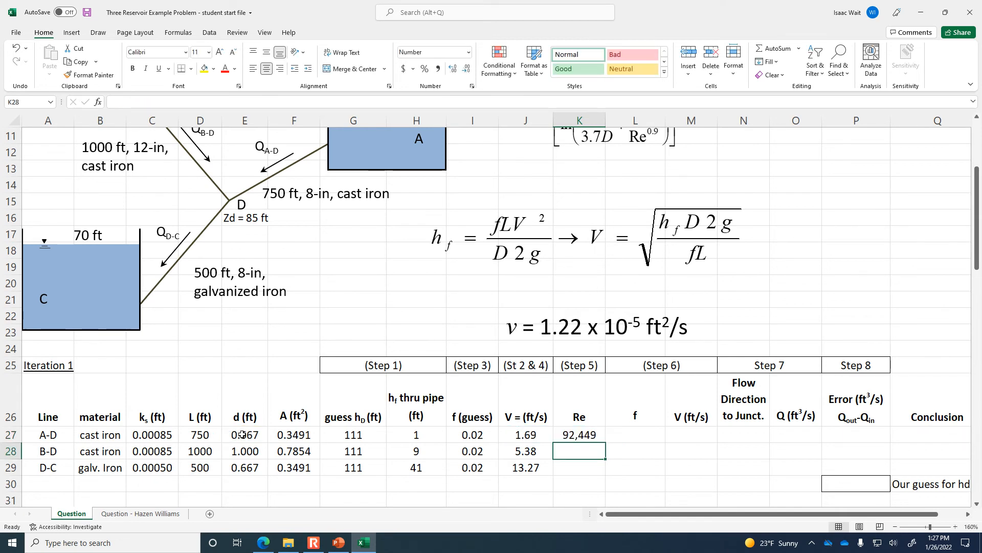
Fill the Reynolds number formula from K27 down to K29
left_click(588, 435)
left_click_drag(605, 444, 606, 471)
left_click(540, 438)
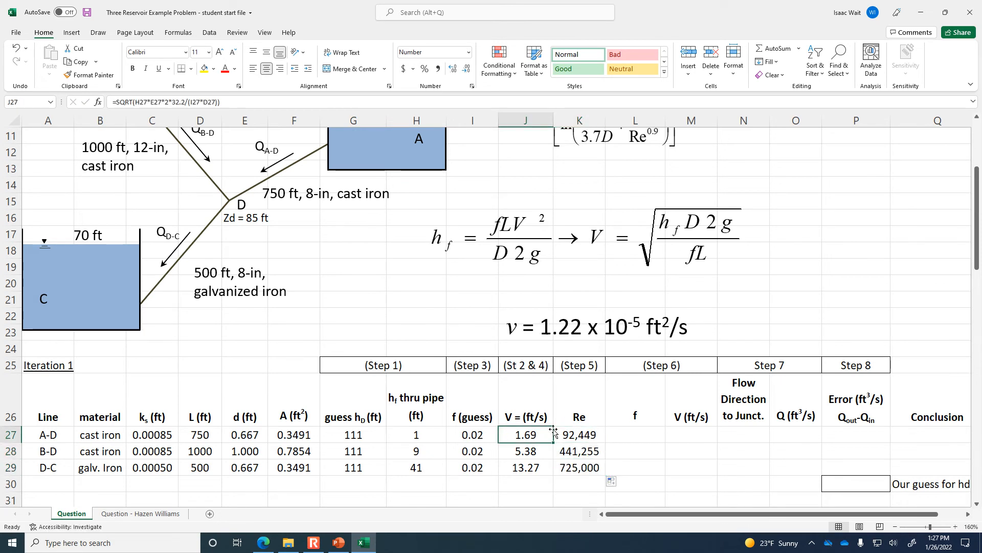
left_click(582, 430)
Move the friction factor equation object beside the velocity equation, just above the Step 7 and Step 8 headings
left_click_drag(604, 139, 803, 318)
left_click(637, 436)
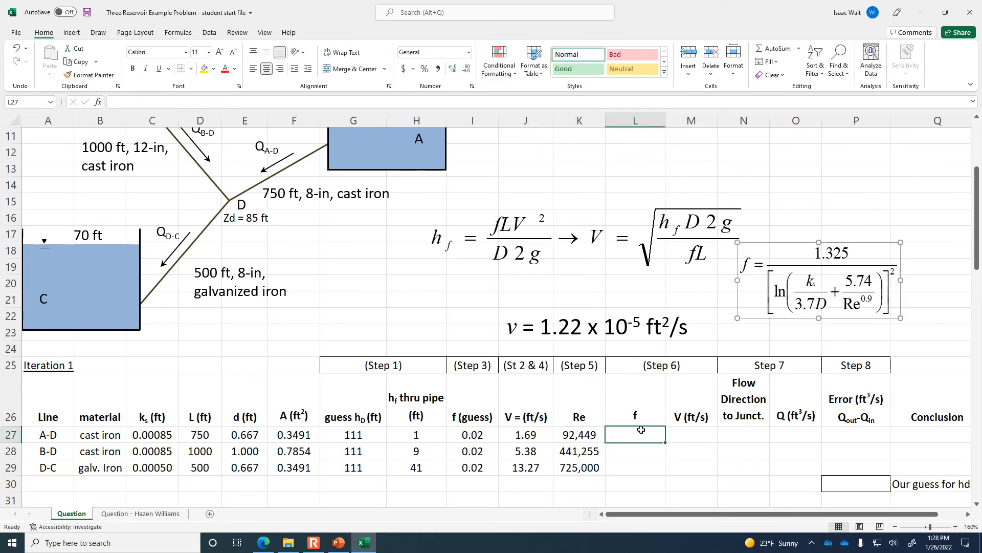
left_click(627, 371)
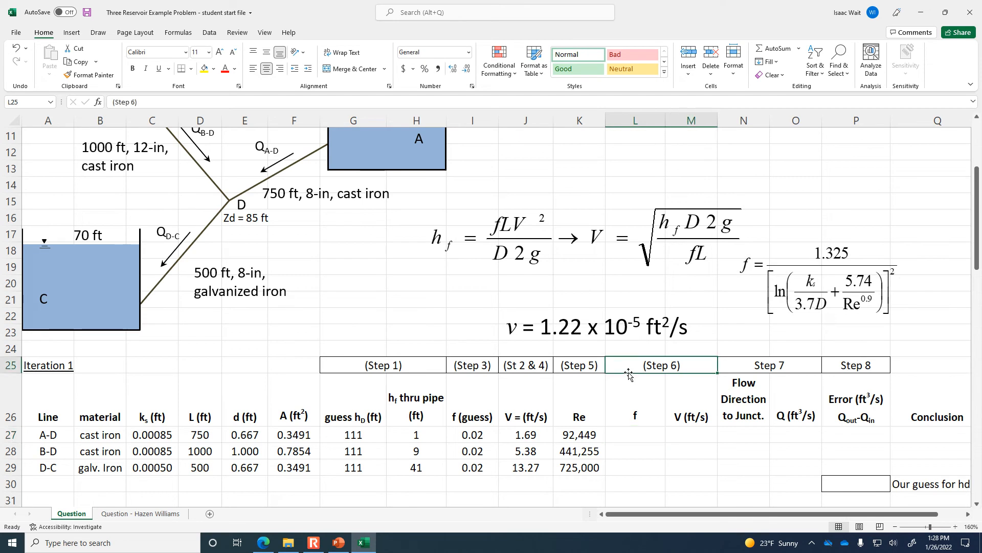
left_click(638, 415)
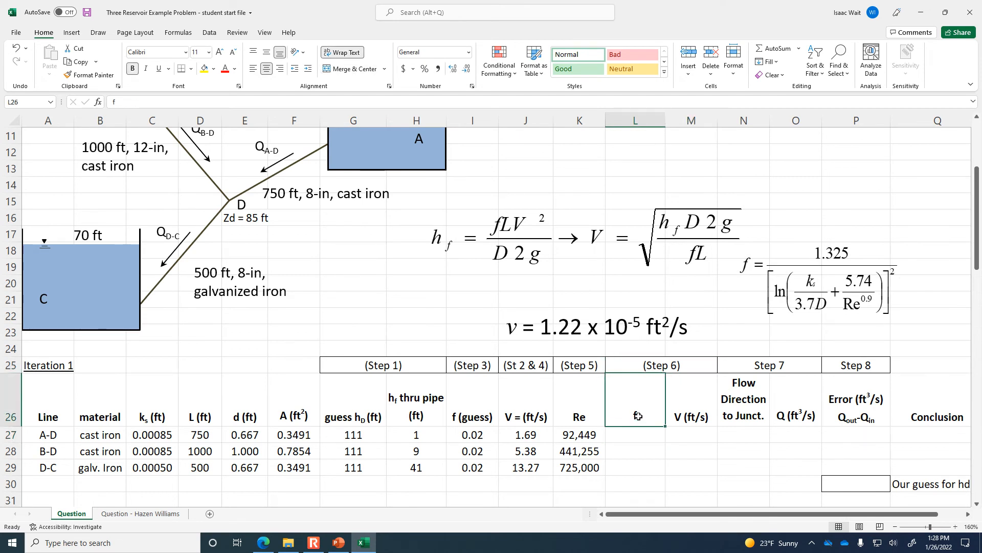
left_click(689, 405)
left_click(639, 434)
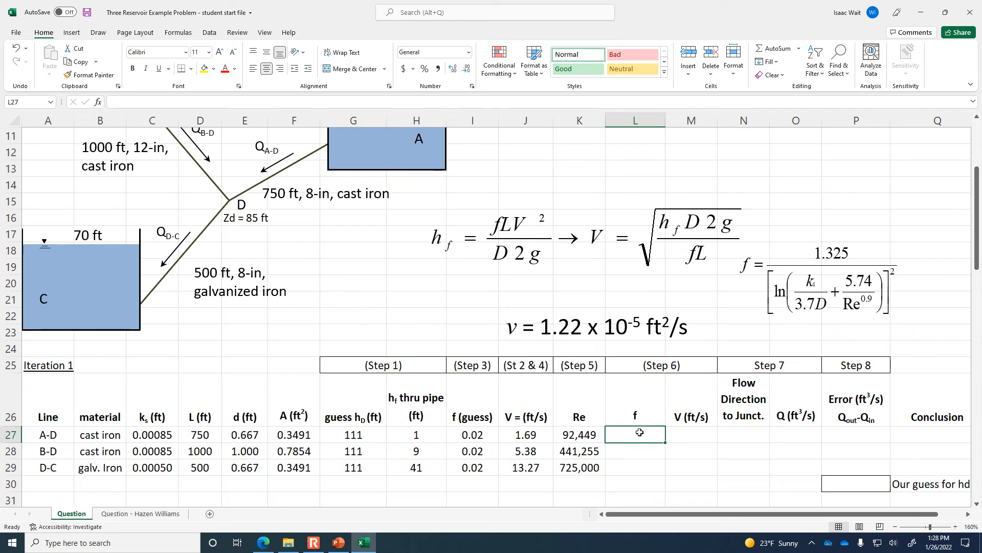
left_click_drag(825, 284, 848, 272)
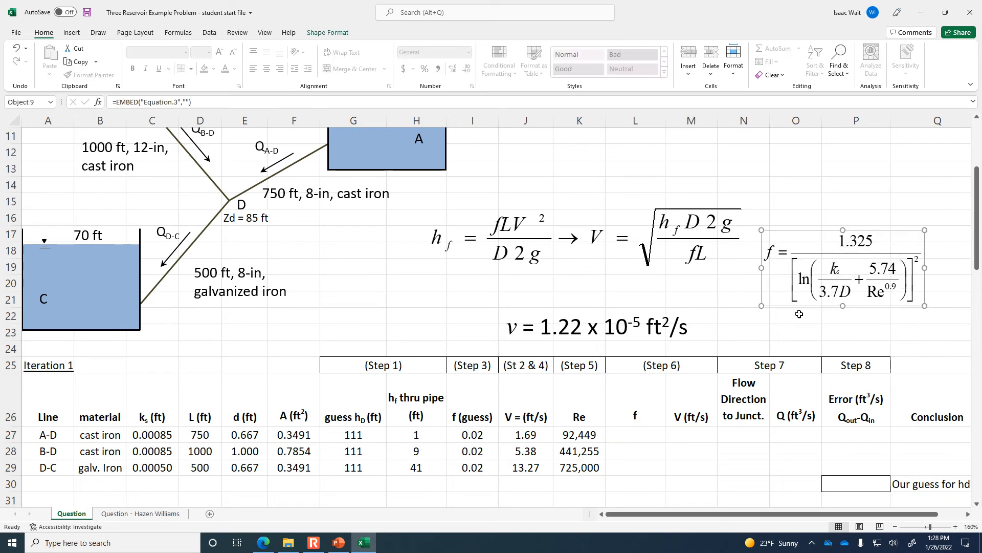
Calculate the A-D pipe's friction factor in L27 with the formula =1.325/(LN(C27/(3.7*E27)+5.74/K27^0.9))^2
left_click(645, 437)
type("=1")
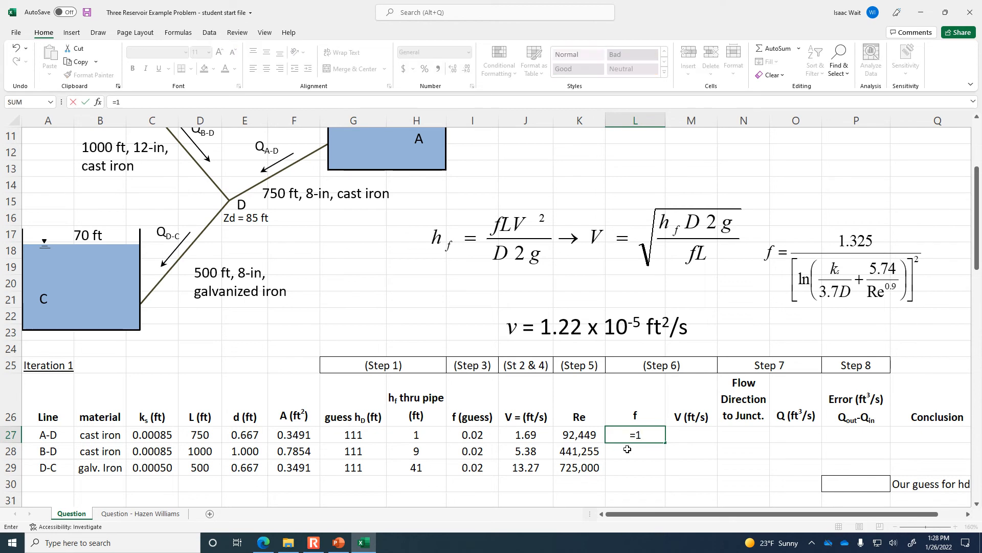
type(".325/(l")
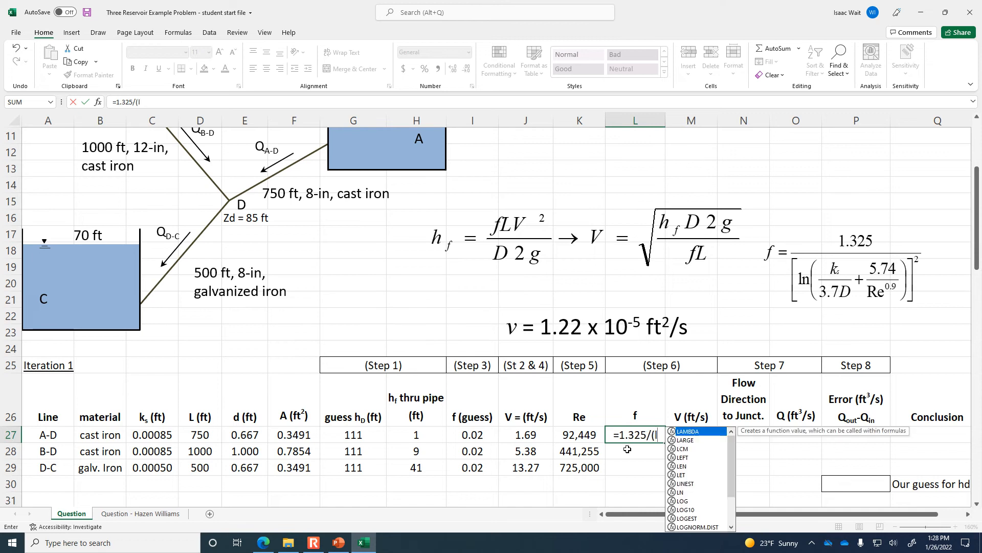
type("n(")
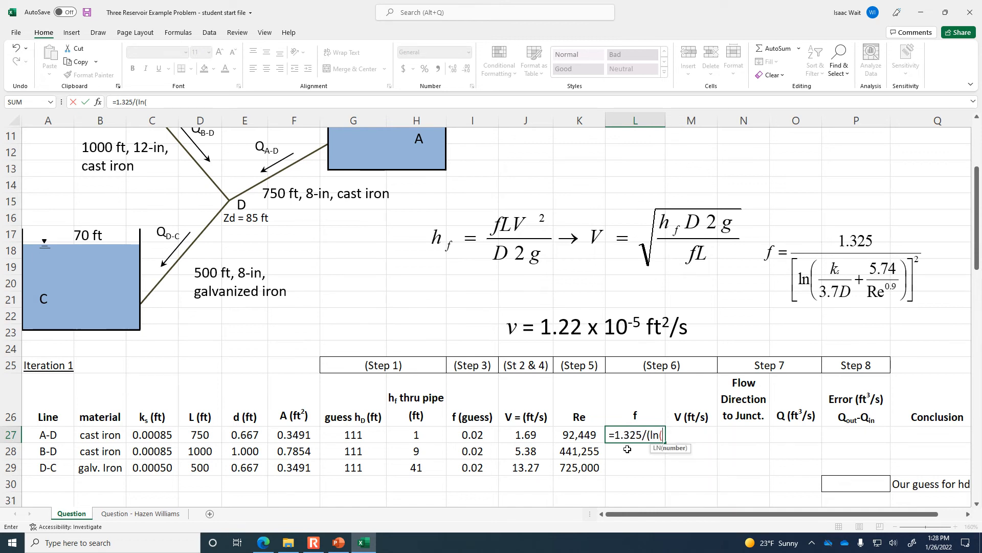
left_click(150, 434)
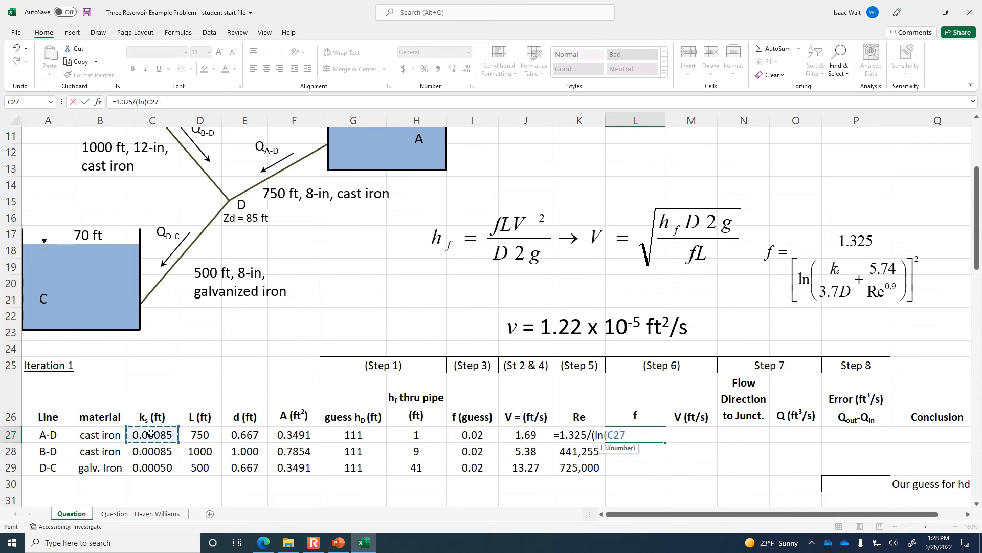
type("/(3.")
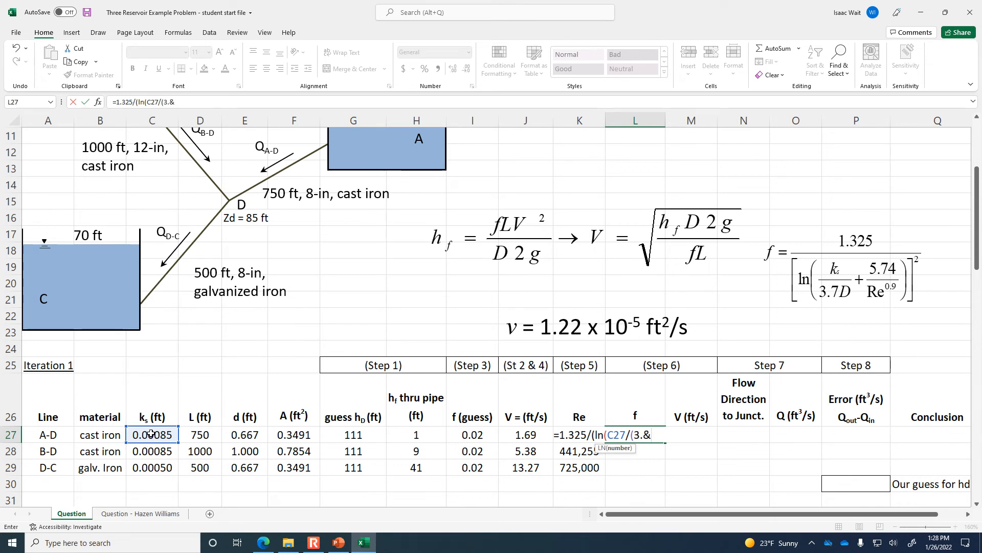
type("7*")
left_click(248, 434)
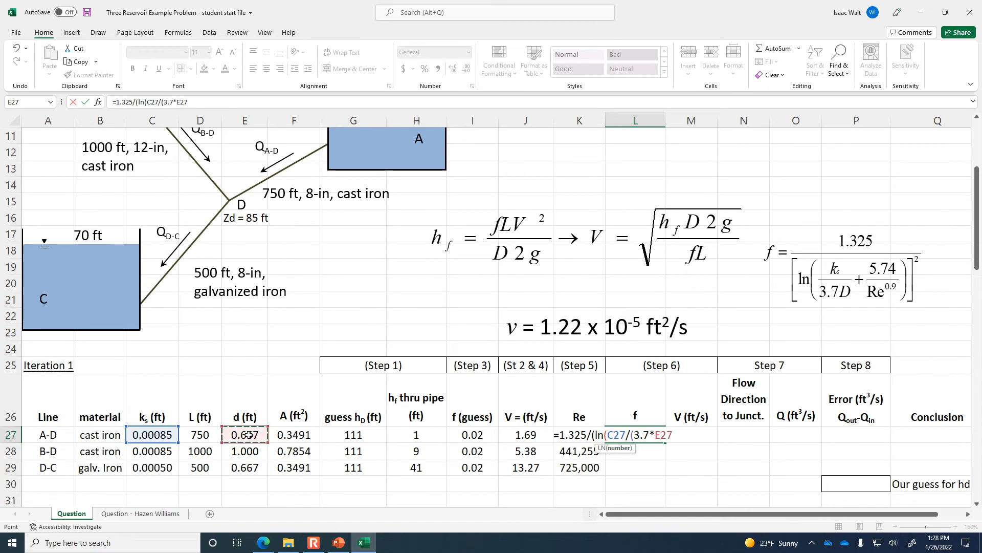
type(")+")
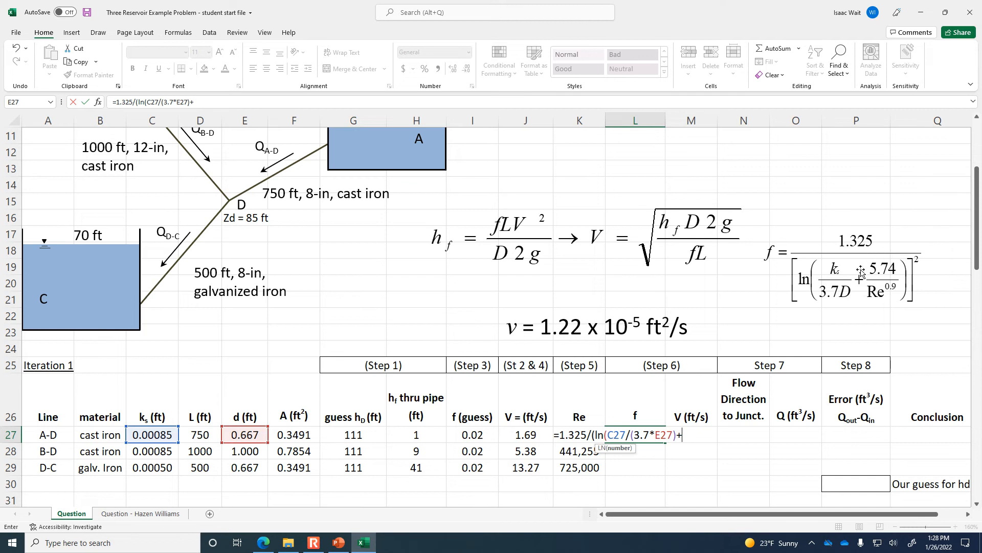
type("5.74/")
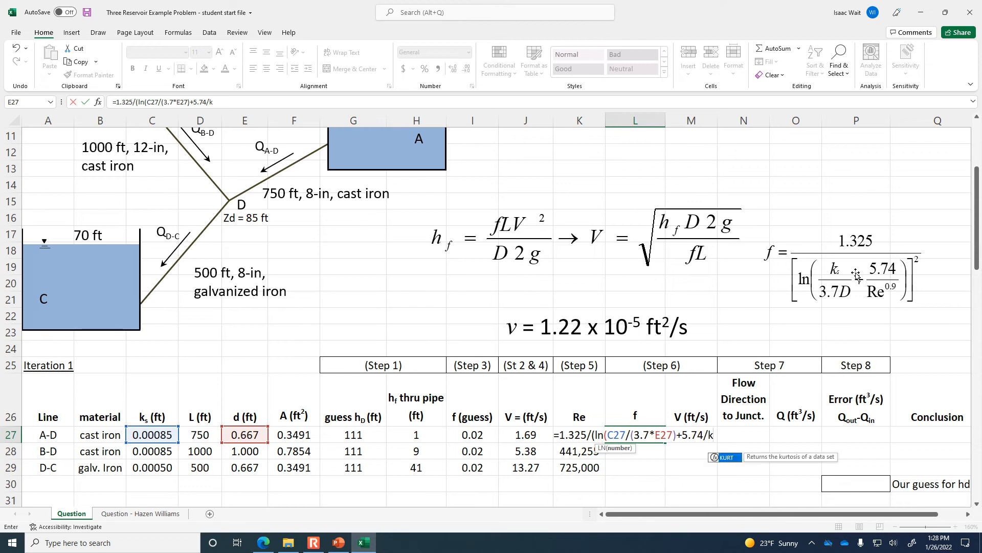
type("k27")
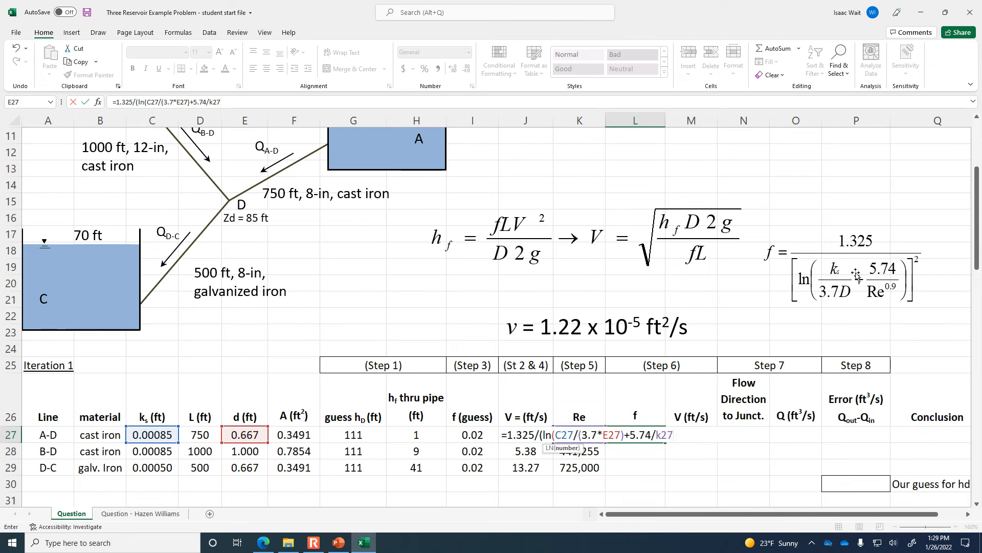
type("^.9)")
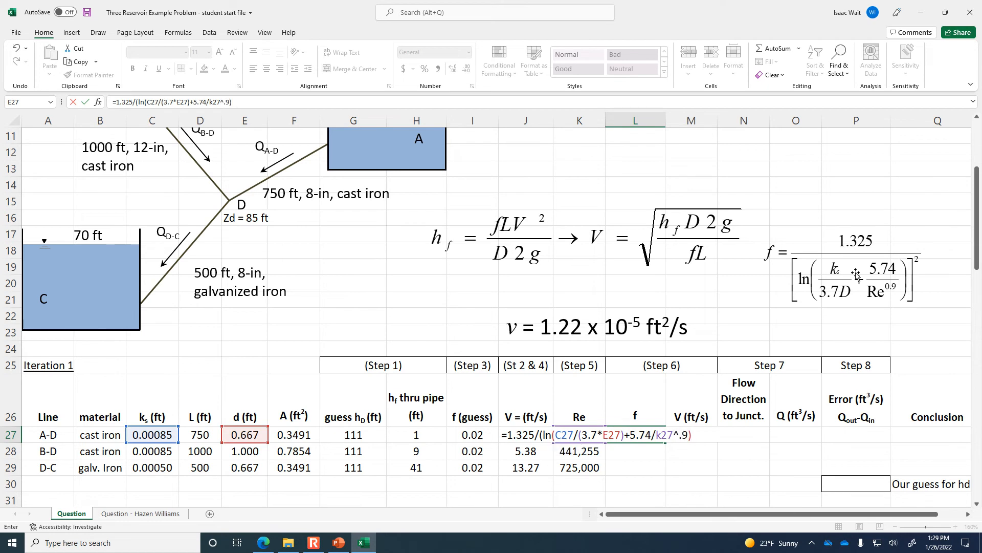
type(")")
key("Return")
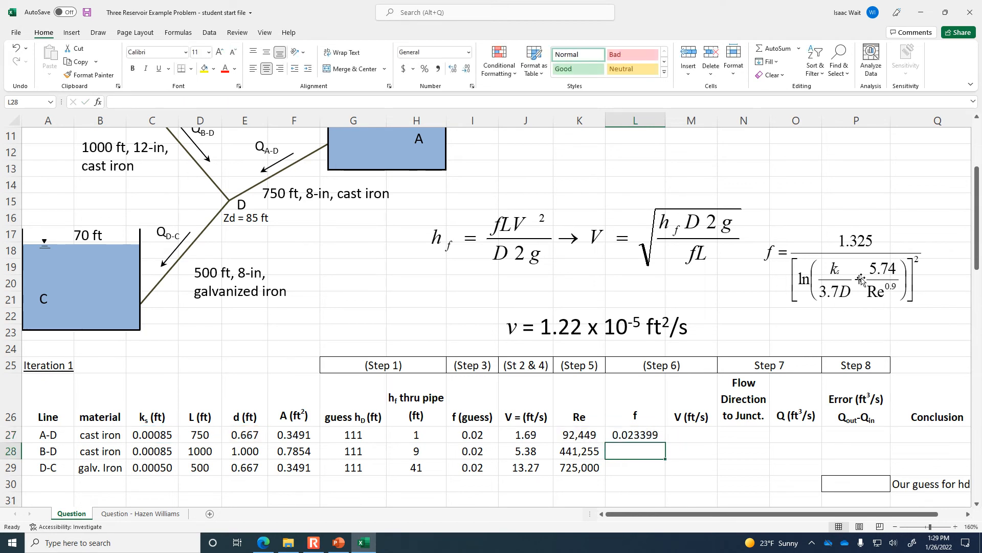
Reduce the friction factor in L27 to four decimal places and fill its formula down to L29
left_click(468, 435)
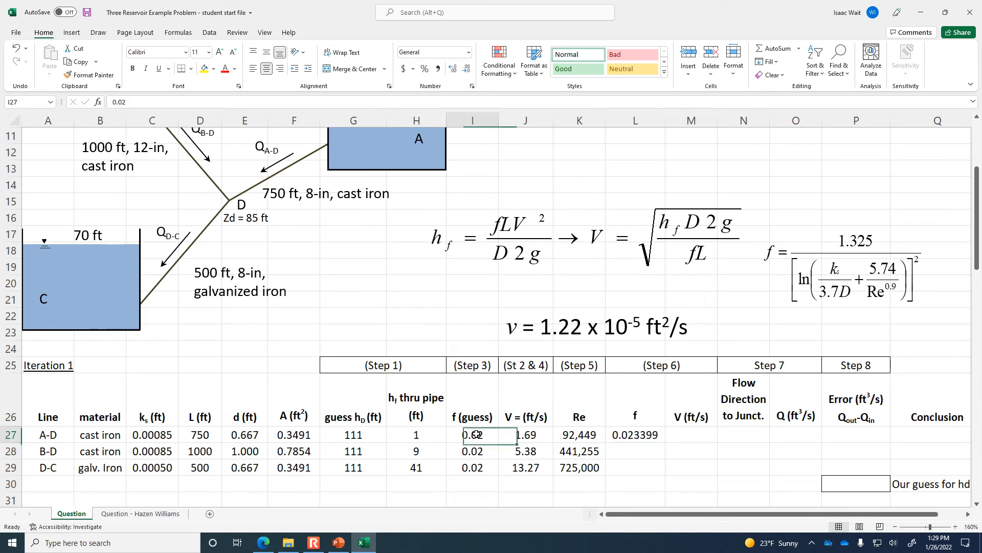
left_click(656, 439)
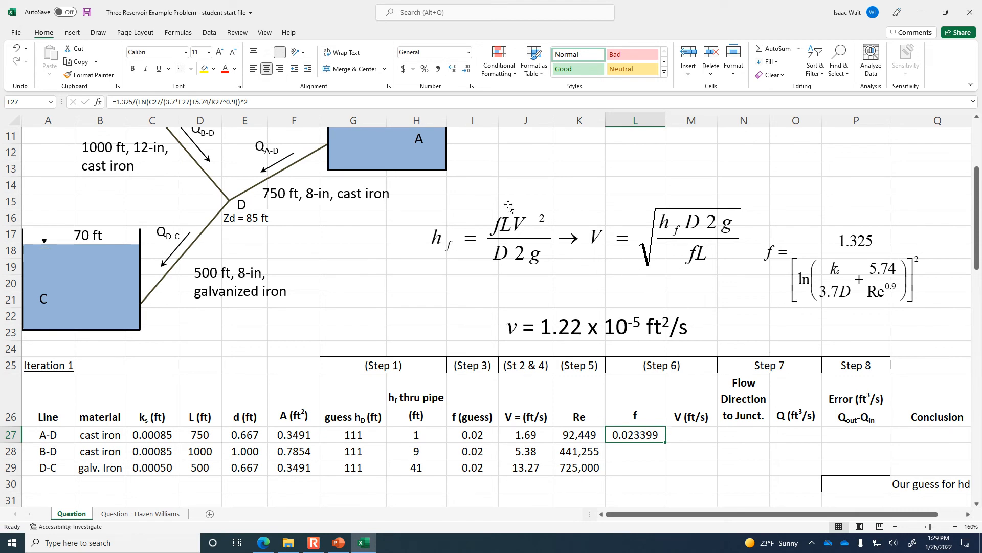
left_click(468, 70)
left_click(468, 70)
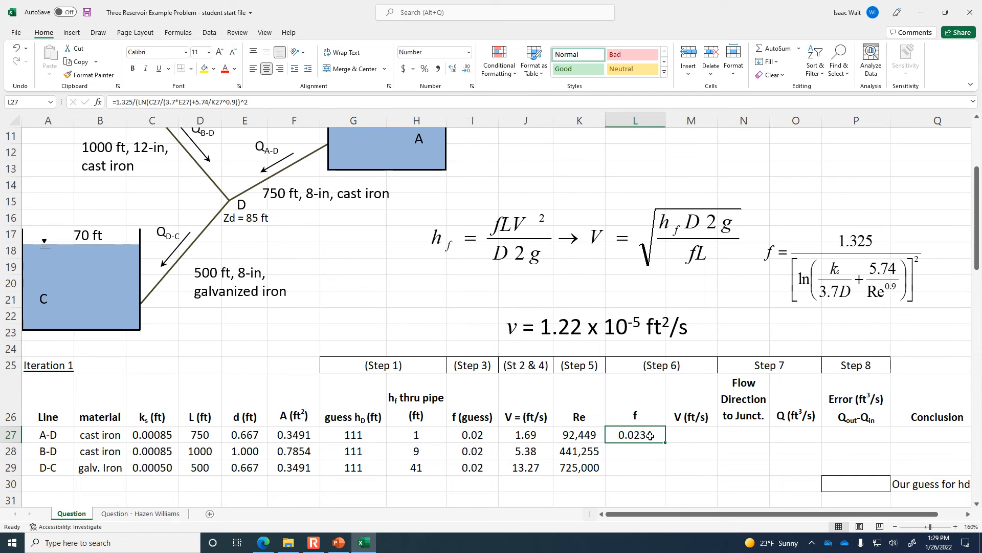
left_click_drag(666, 442, 666, 476)
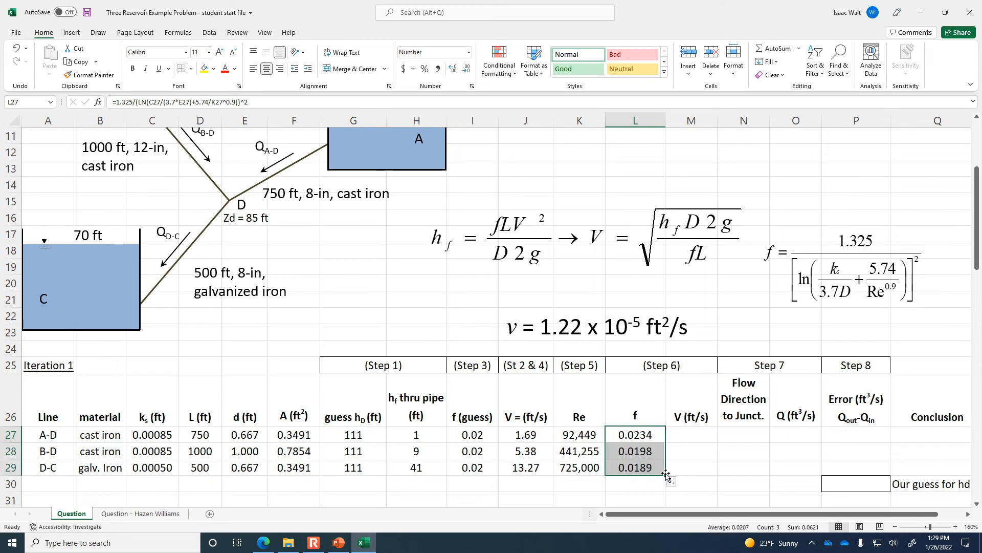
Move the friction factor equation up by about three rows and the head loss and velocity equation down by about one row
left_click(687, 441)
left_click_drag(816, 276, 817, 231)
left_click_drag(616, 241, 616, 256)
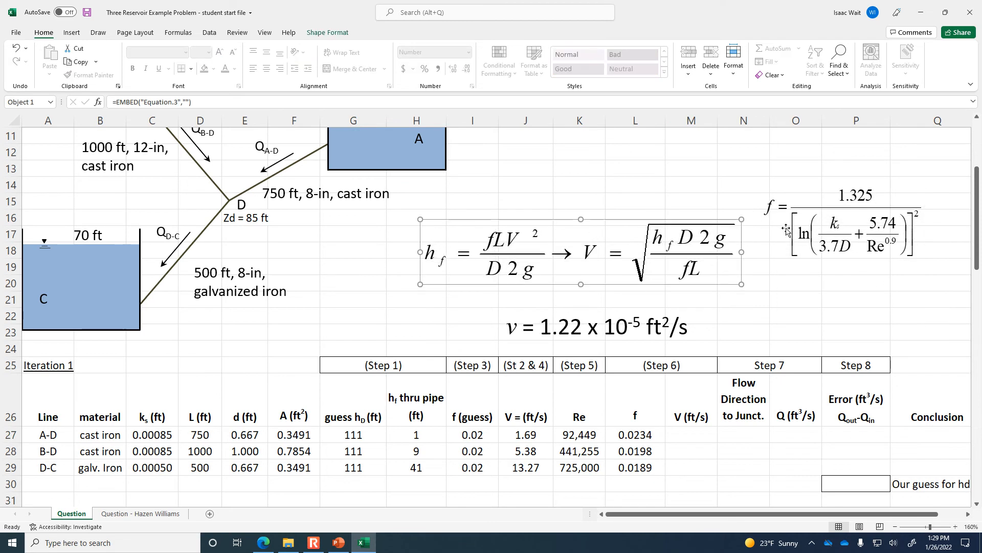
Begin the A-D pipe's updated velocity formula in M27 with =SQRT(H27*E27*2*, using its head loss and diameter
left_click(689, 432)
type("=")
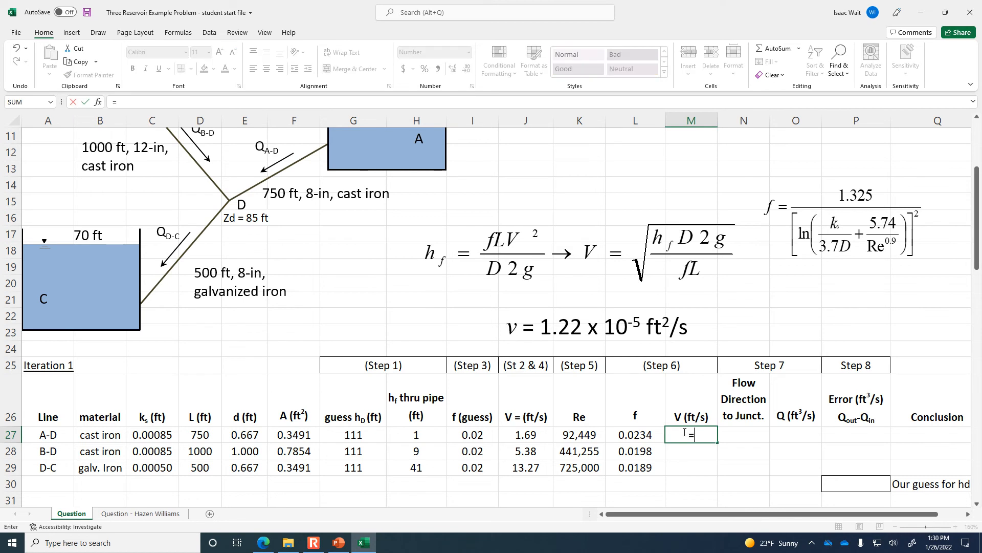
type("sqrt(")
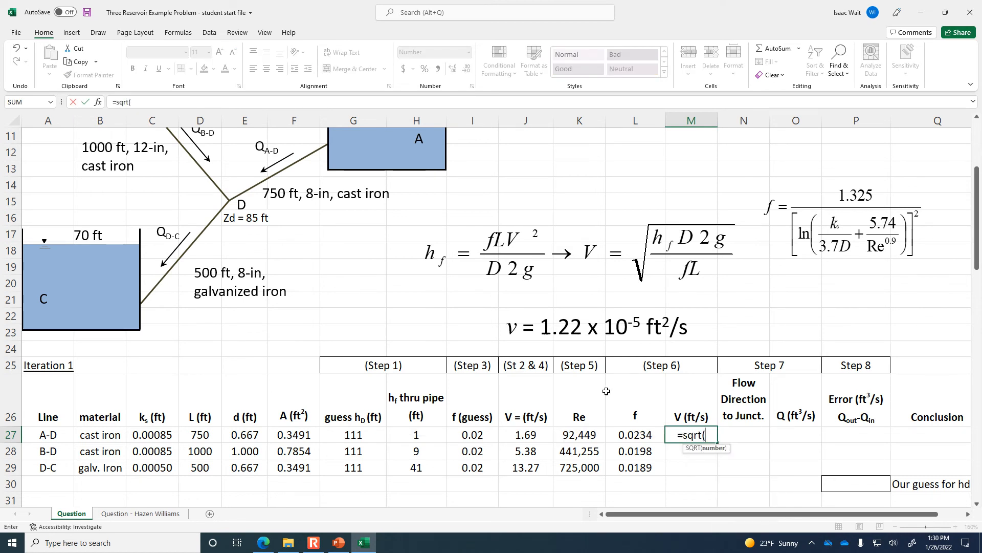
left_click(418, 434)
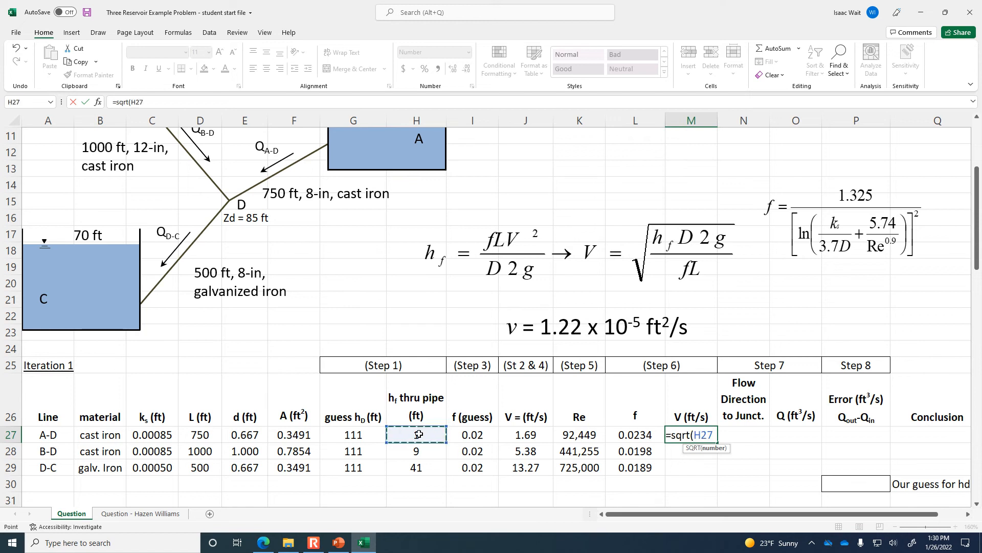
type("*")
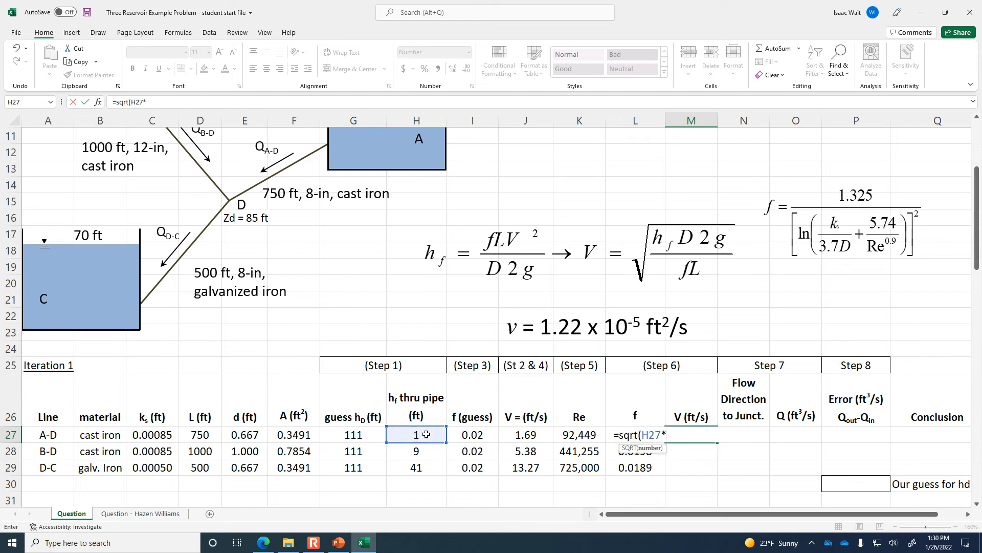
left_click(251, 436)
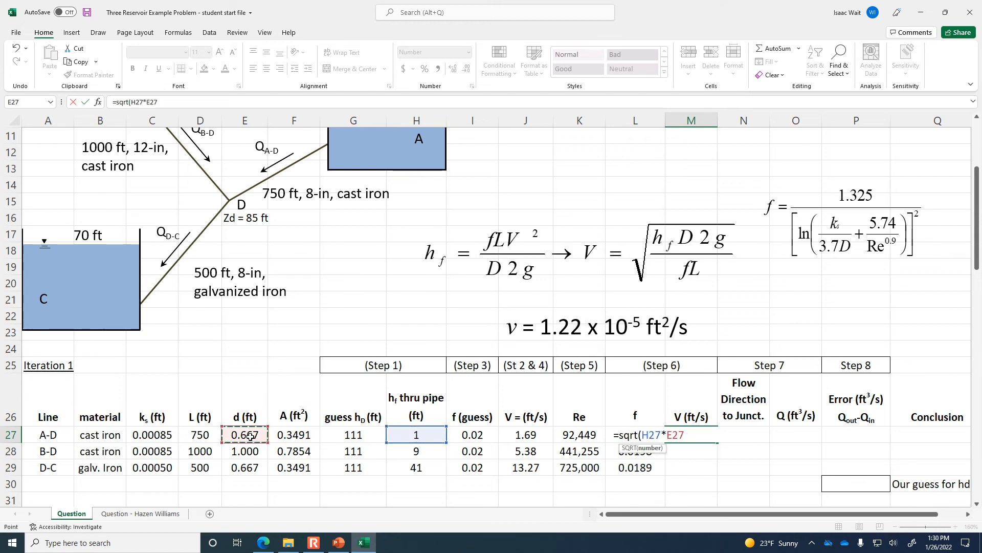
type("*2*")
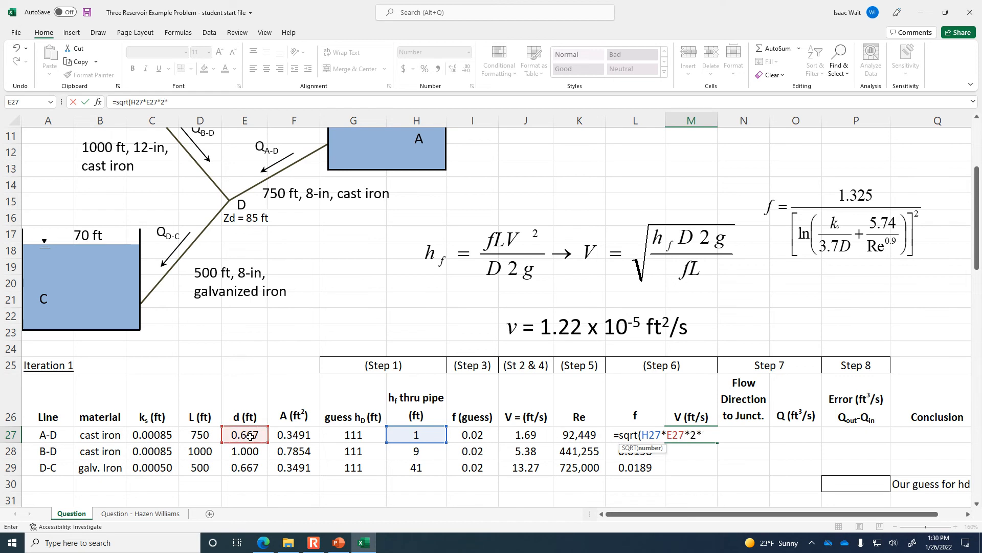
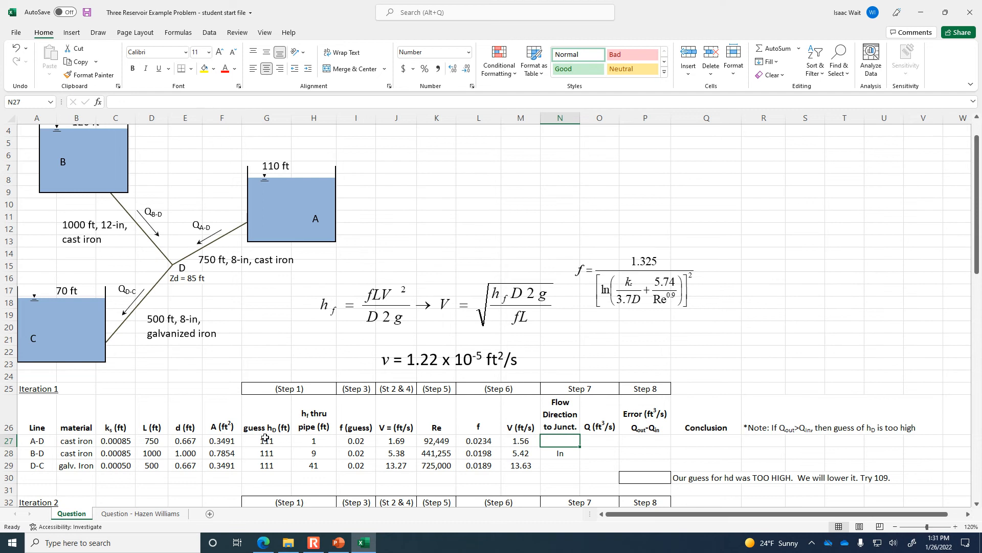
Reverse the Q A-D flow arrow in the diagram so it points from junction D toward reservoir A
left_click(199, 242)
left_click(199, 242)
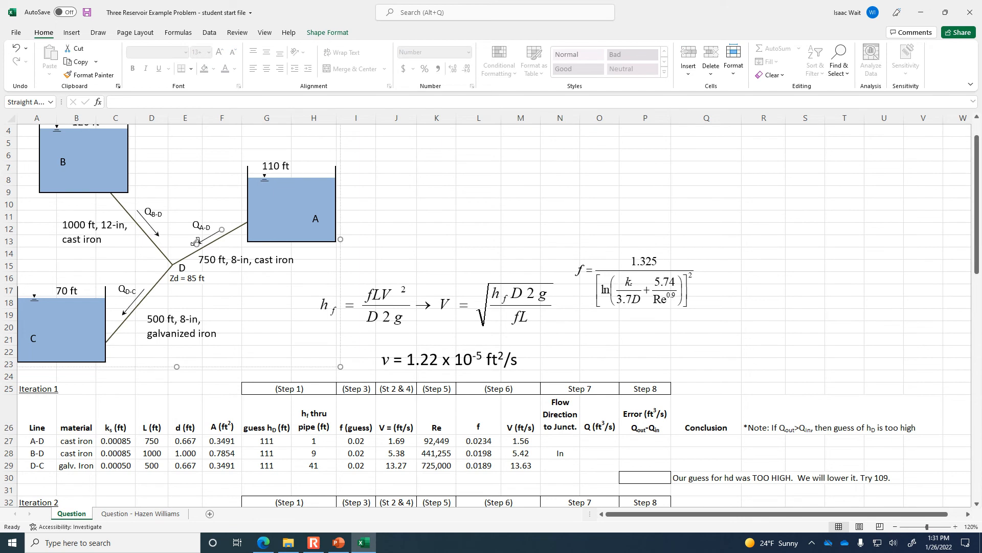
left_click_drag(196, 244, 241, 219)
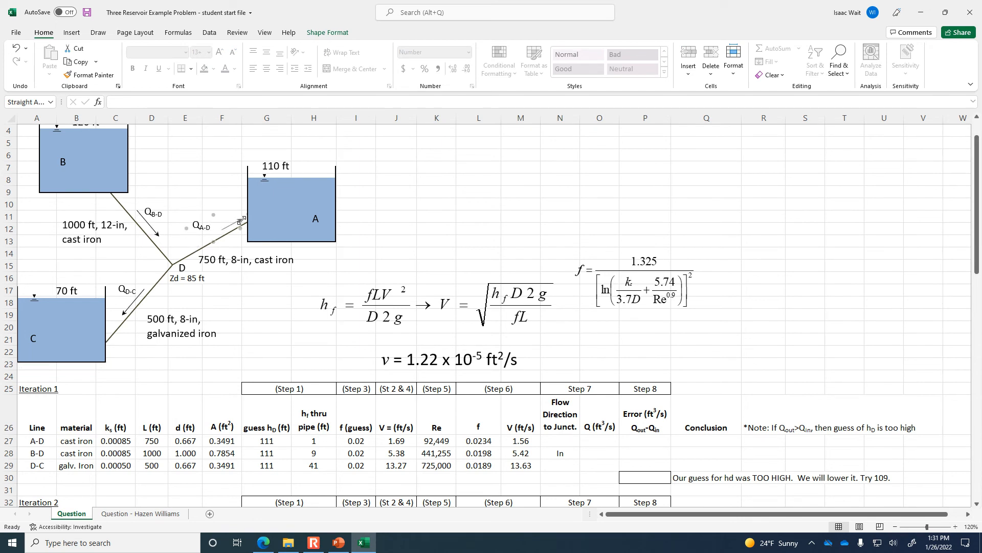
left_click(435, 236)
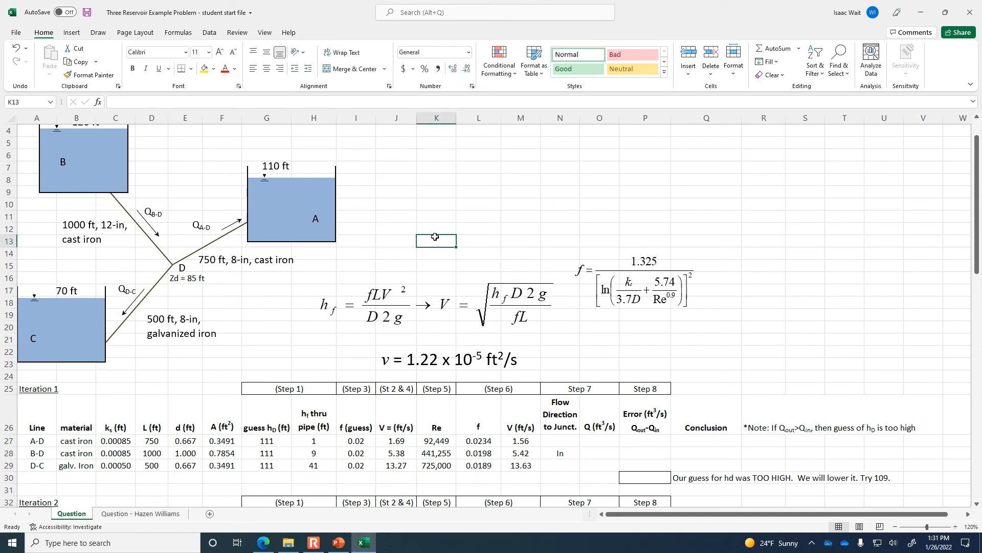
Enter Out as the flow direction for the A-D pipe in N27 and the D-C pipe in N29
left_click(566, 436)
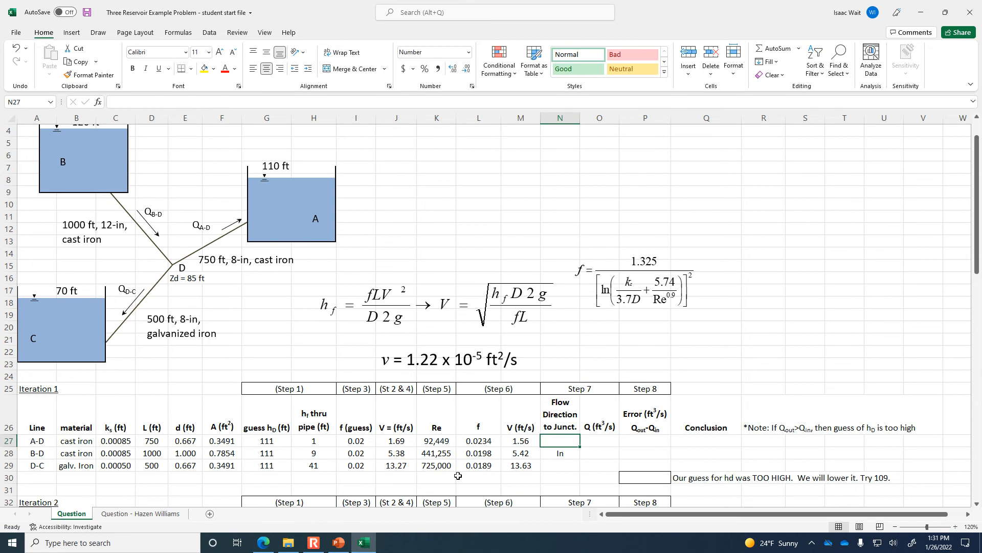
type("Out")
key("Return")
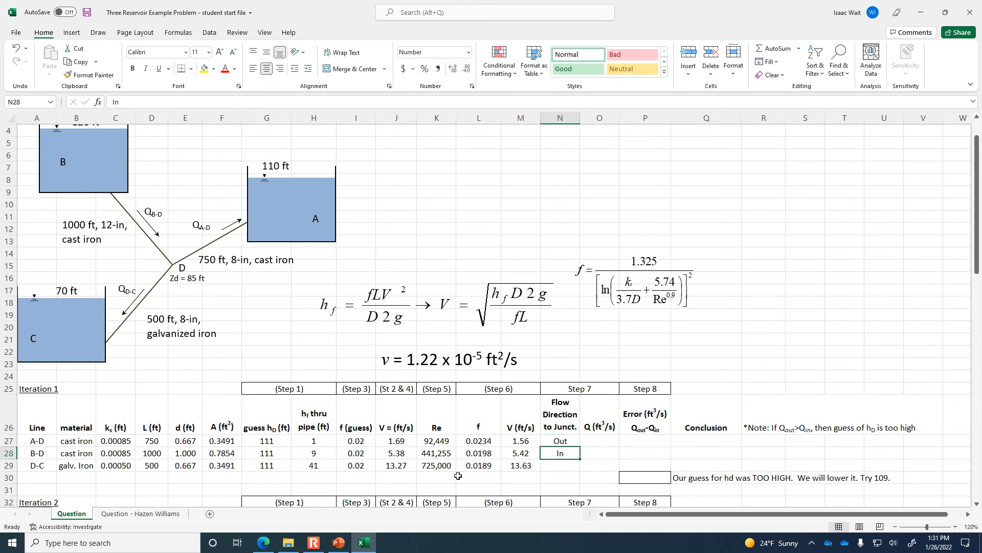
key("Return")
type("Out")
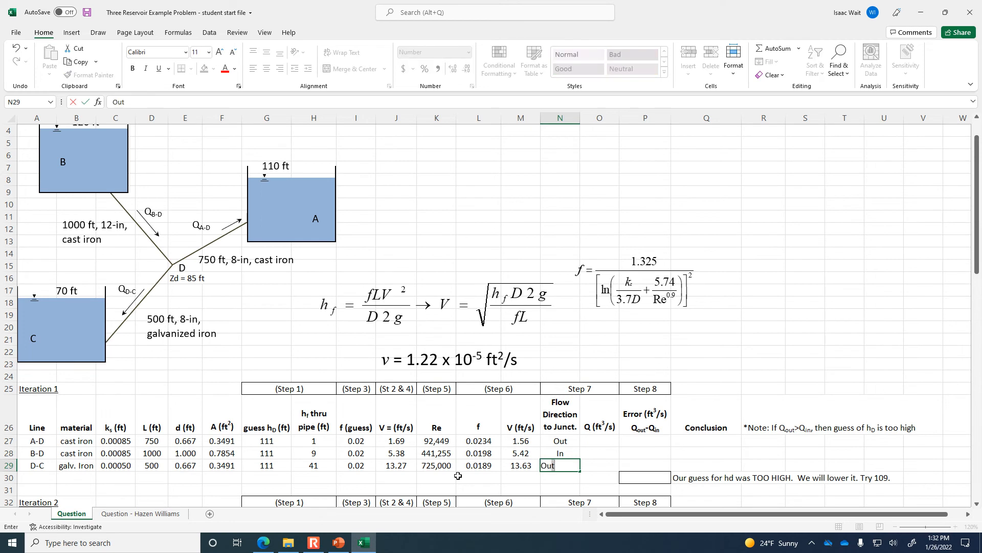
key("Return")
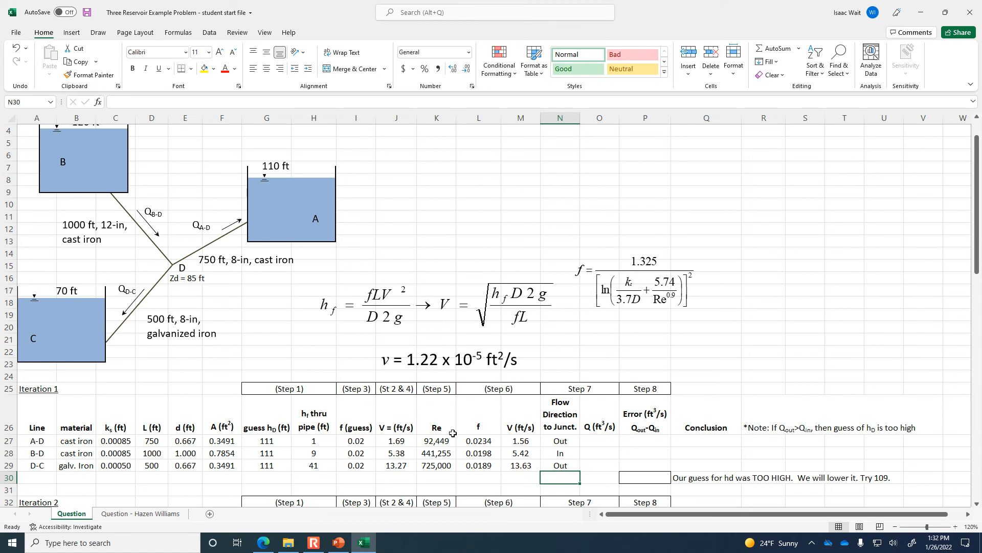
Calculate the A-D pipe's flow in O27 with the formula =M27*F27 and fill it down to O29
left_click(597, 439)
type("=")
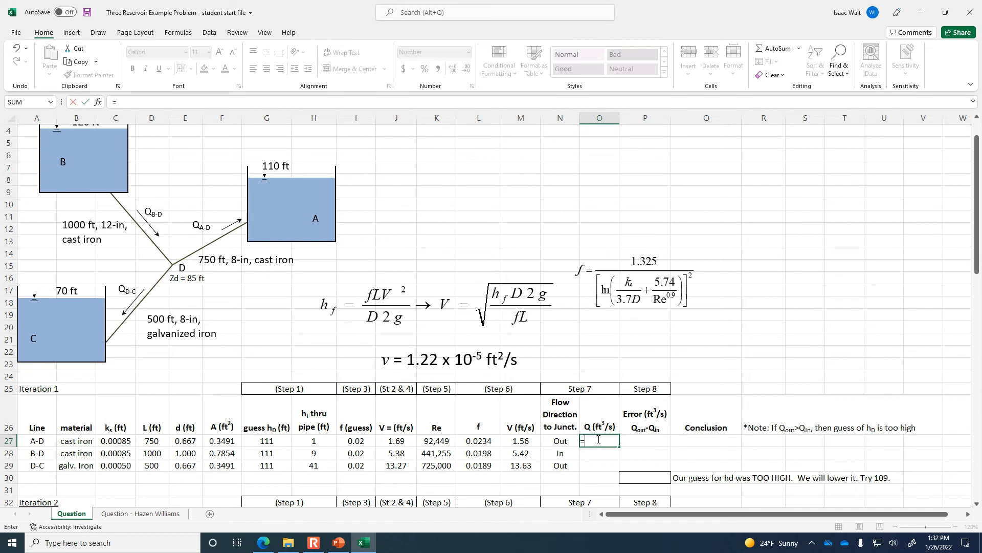
left_click(527, 440)
type("*")
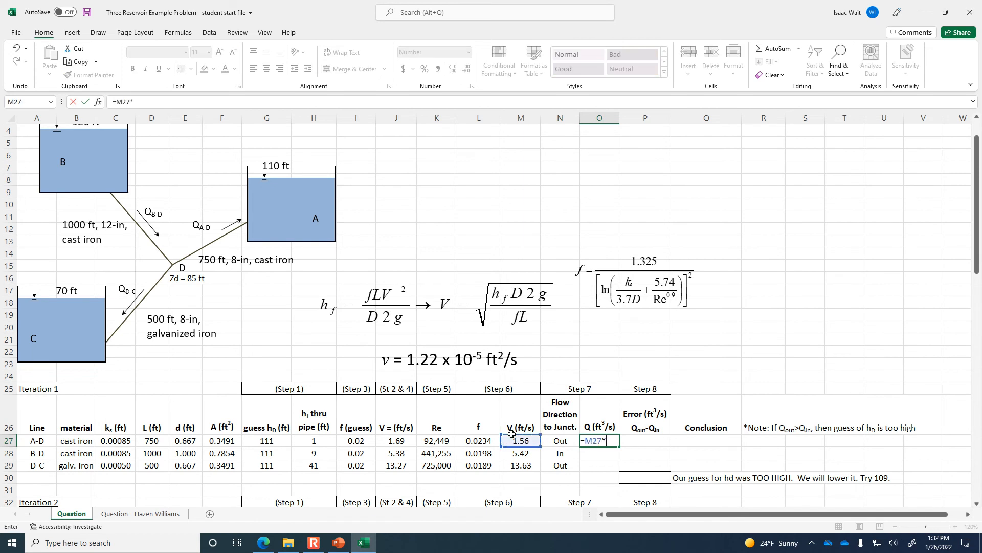
left_click(215, 441)
key("Return")
left_click(615, 443)
left_click_drag(618, 448, 613, 464)
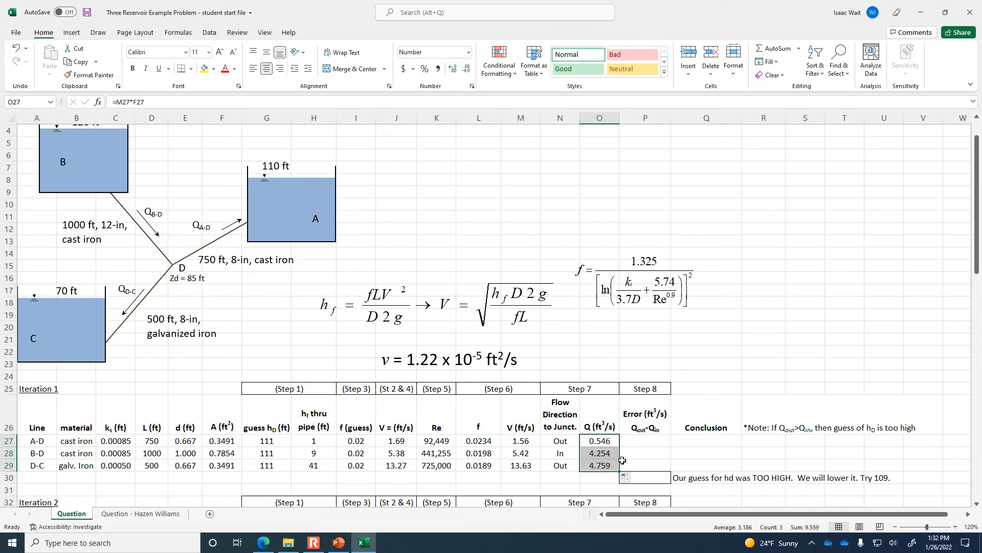
left_click(657, 480)
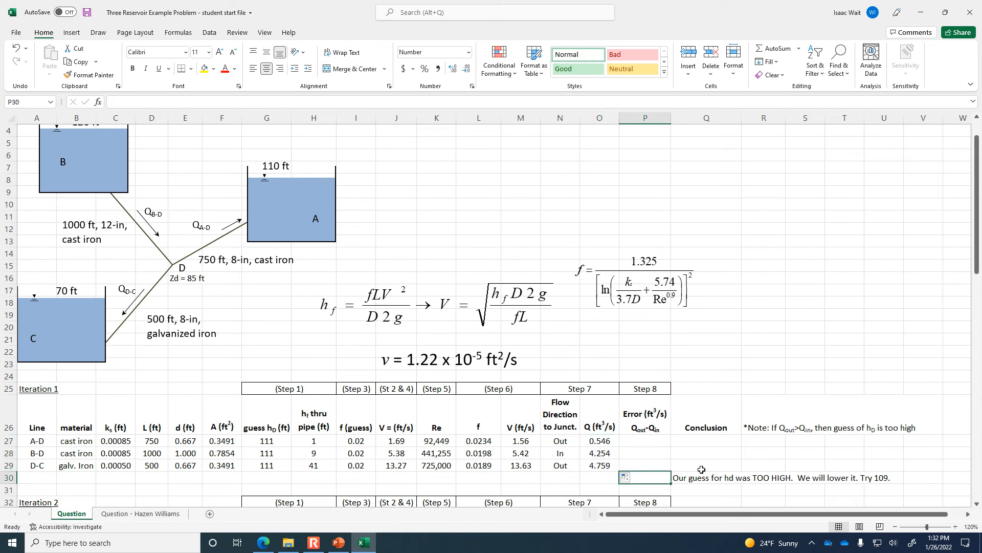
left_click(731, 452)
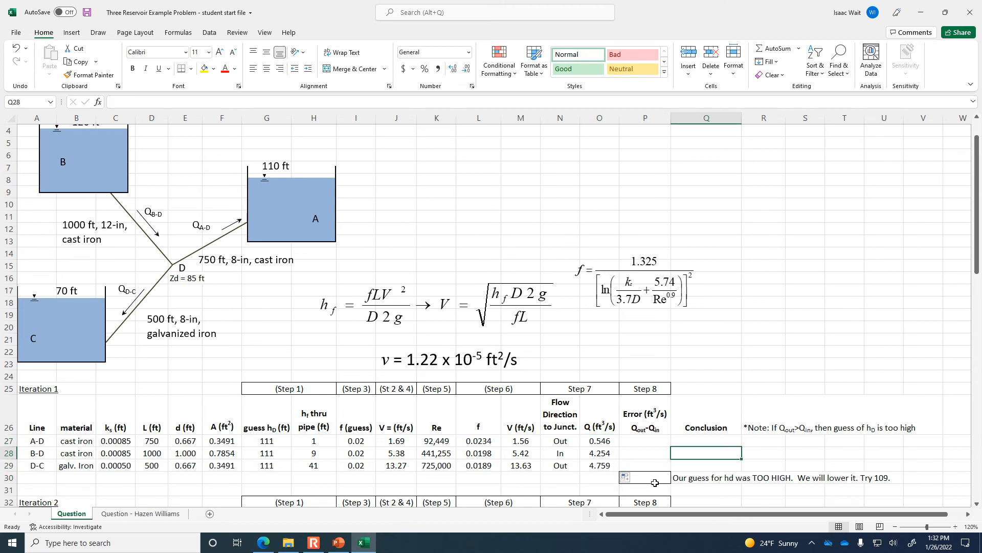
Calculate iteration 1's junction flow error in P30 as outflows minus inflow with the formula =O29+O27-O28
left_click(695, 466)
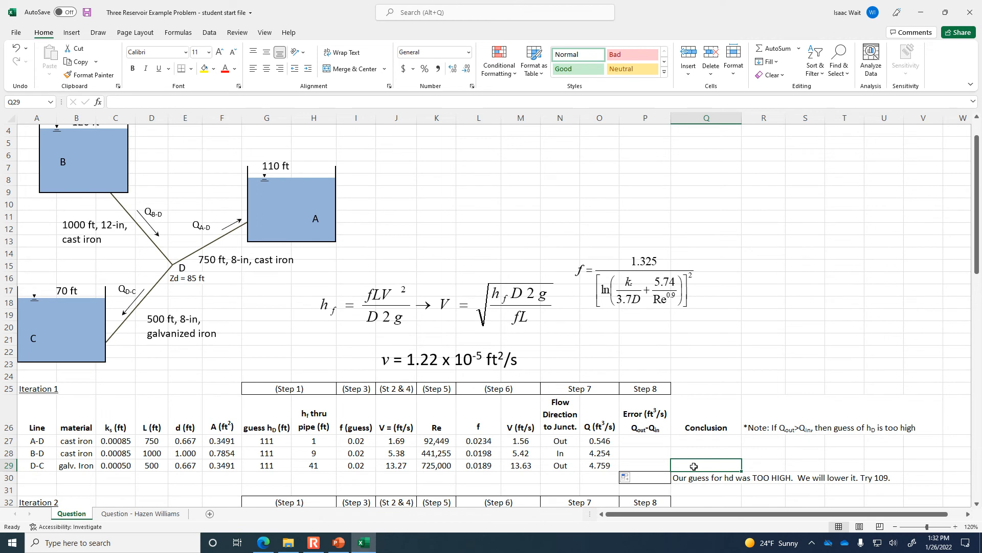
left_click(653, 478)
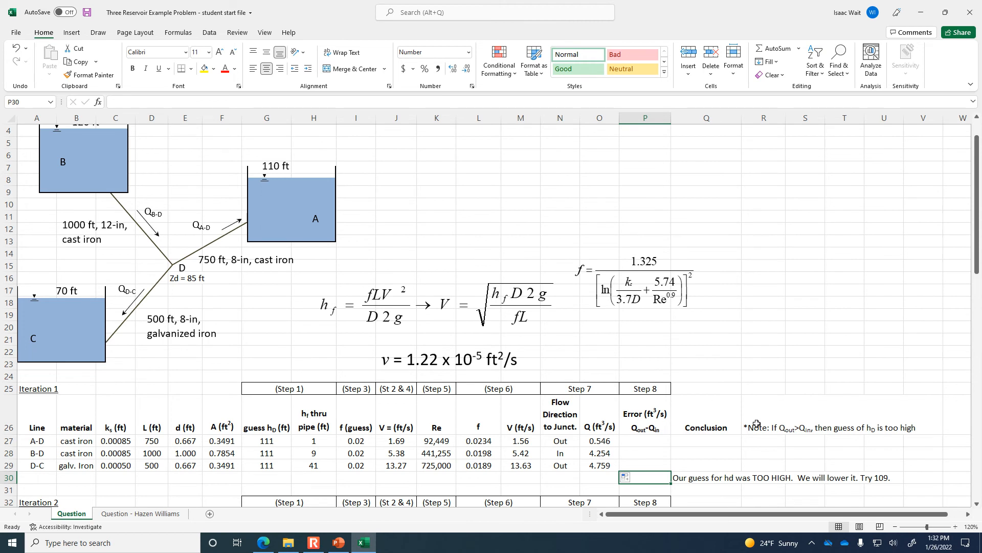
type("=")
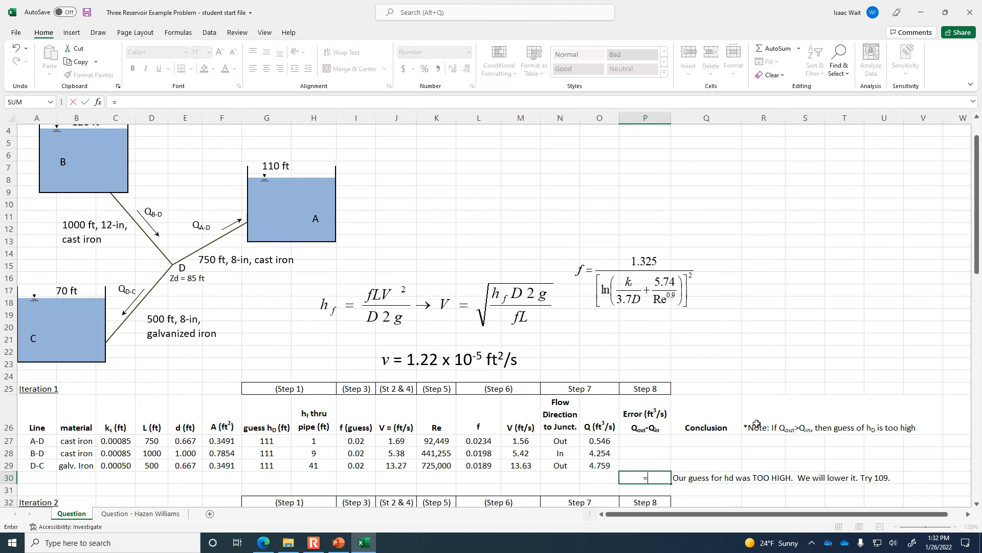
left_click(597, 466)
type("+")
left_click(598, 439)
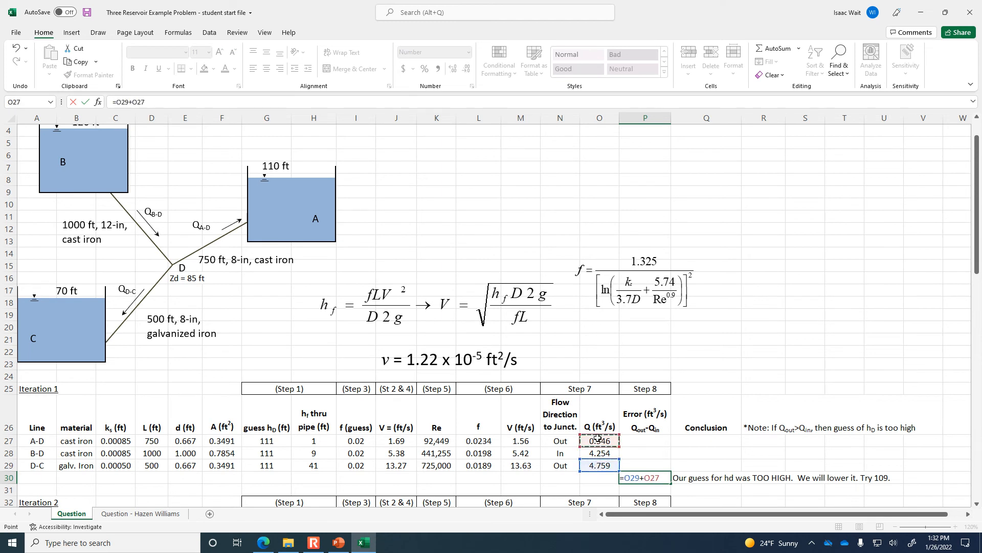
type("-")
left_click(603, 454)
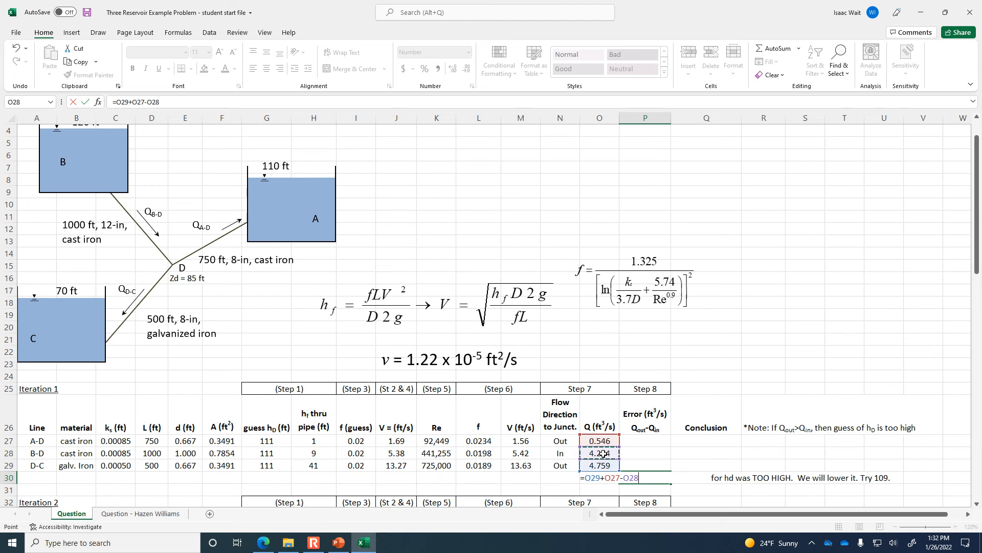
key("Return")
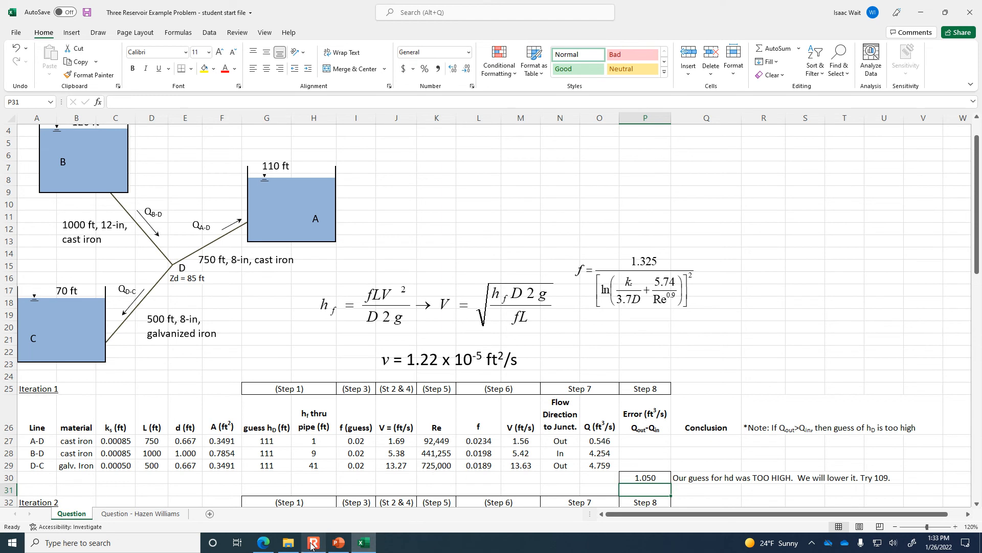
Check the continuity rules on the PowerPoint solution-method slide, and compare them with iteration 1's head guess, pipe flows and conclusion note in Excel
left_click(339, 542)
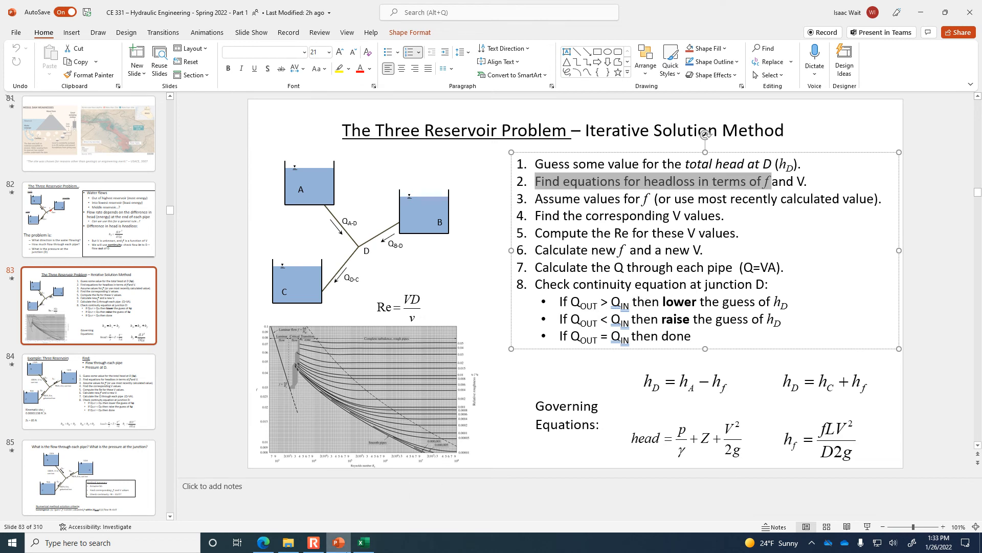
left_click(364, 541)
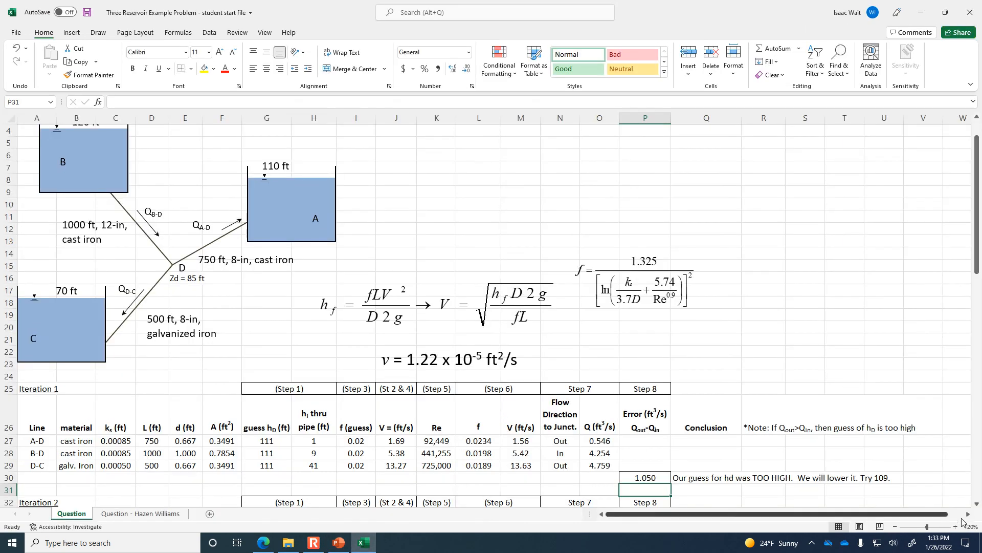
left_click(955, 526)
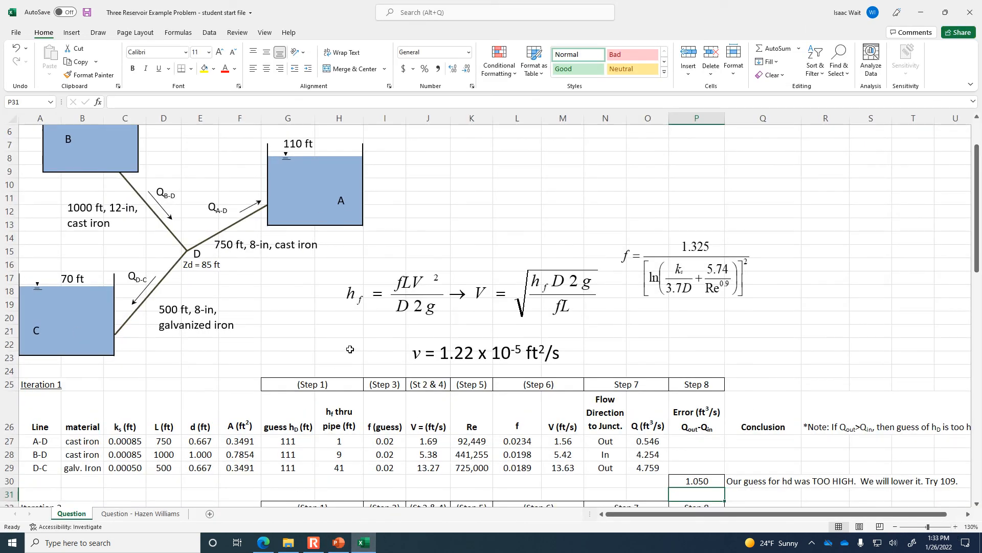
left_click(296, 440)
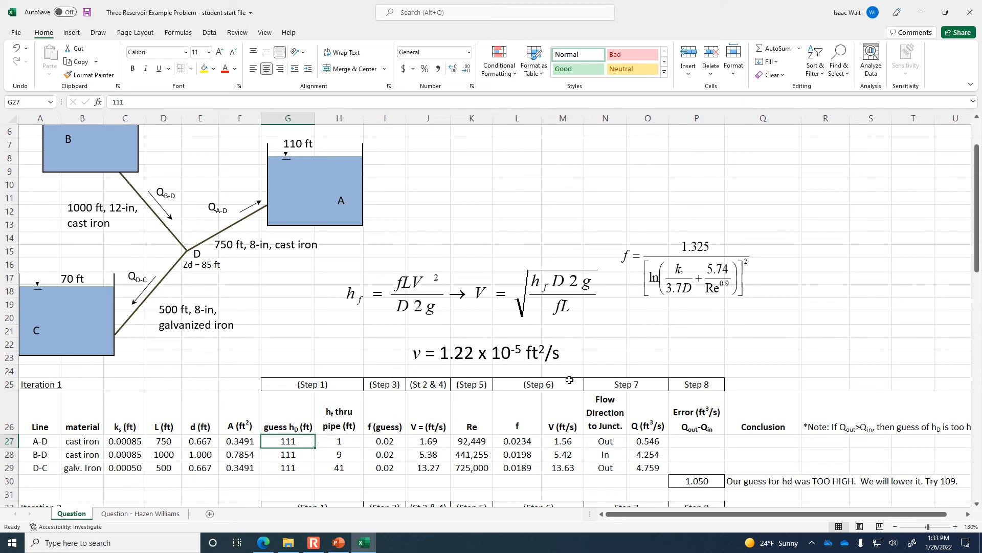
left_click(649, 468)
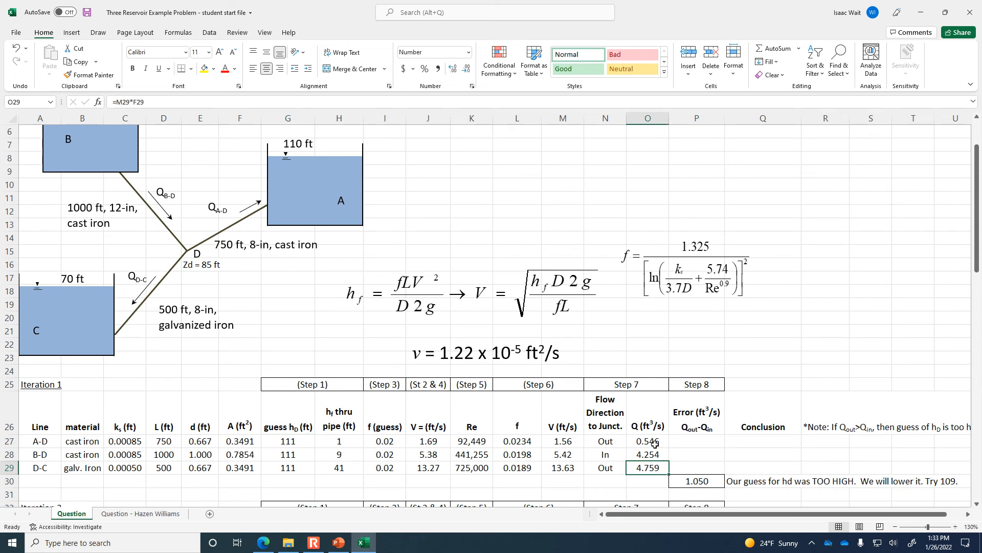
left_click(655, 442)
left_click(651, 466)
left_click(651, 455)
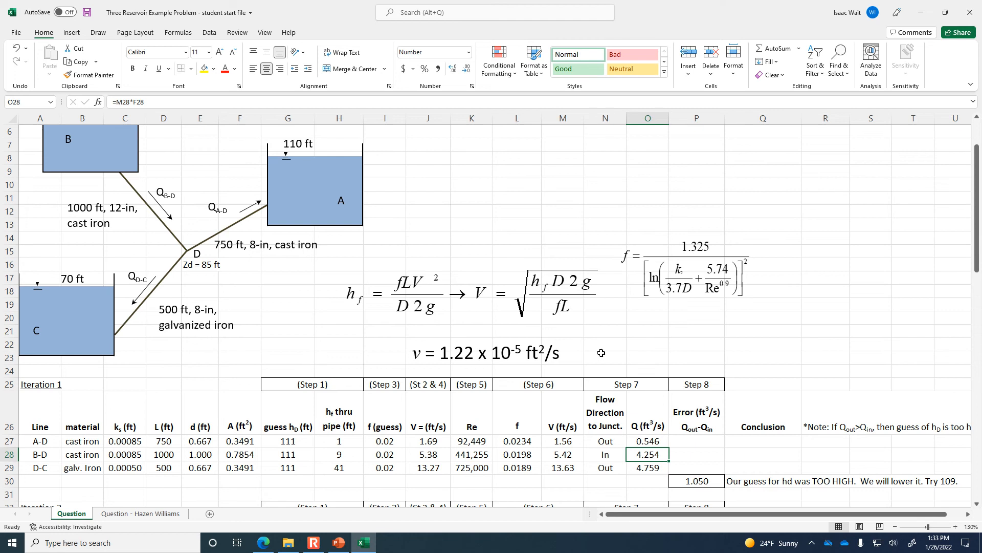
left_click(932, 485)
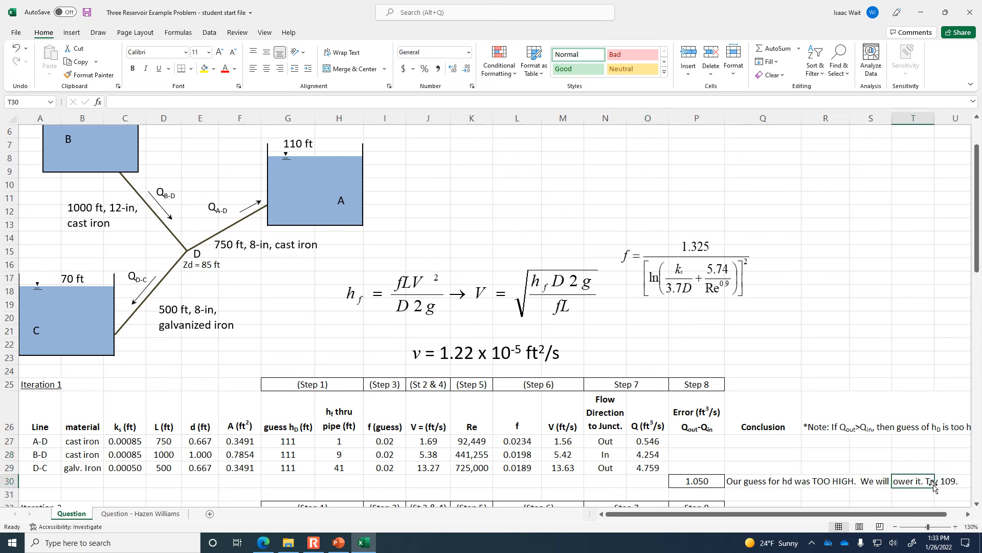
left_click(751, 486)
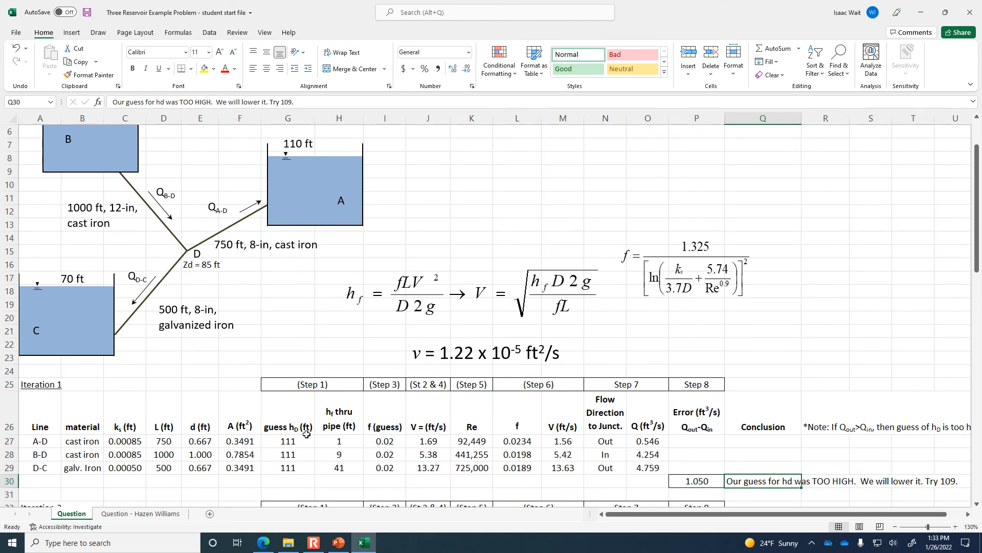
Review the head guess in G27 and the flow directions in N27 and N28 against the reservoir diagram
scroll(307, 434, "up", 1)
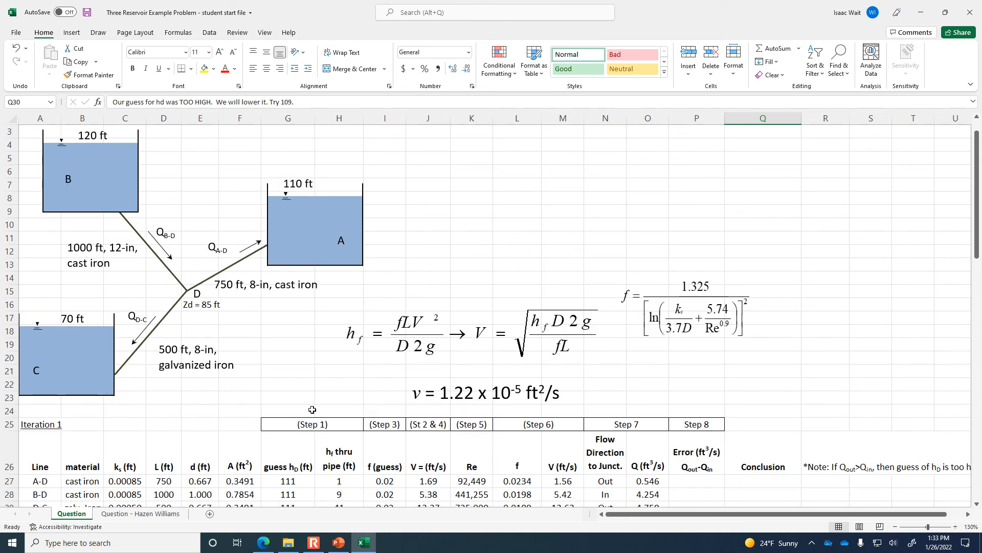
left_click(313, 543)
left_click(134, 117)
left_click(292, 481)
scroll(303, 467, "down", 1)
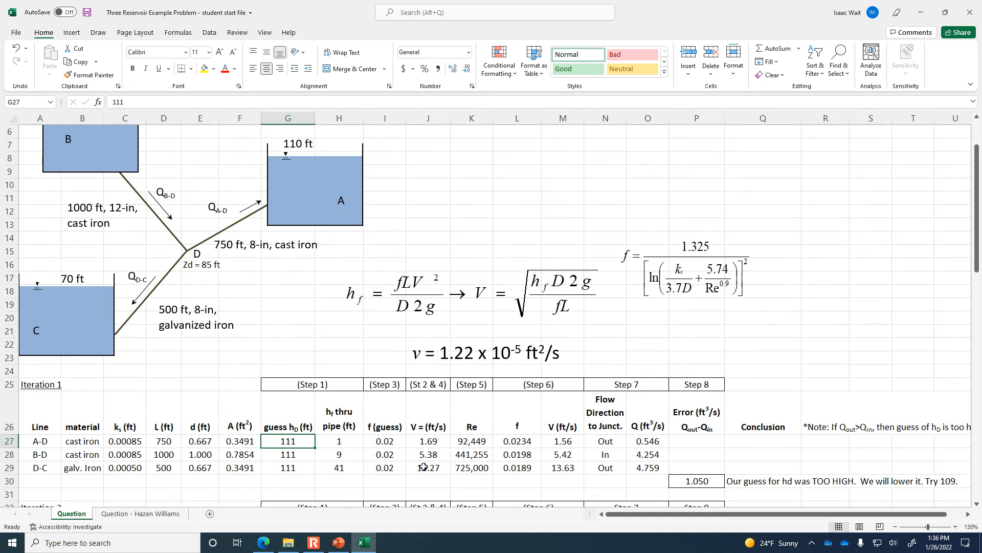
left_click(614, 453)
left_click(609, 442)
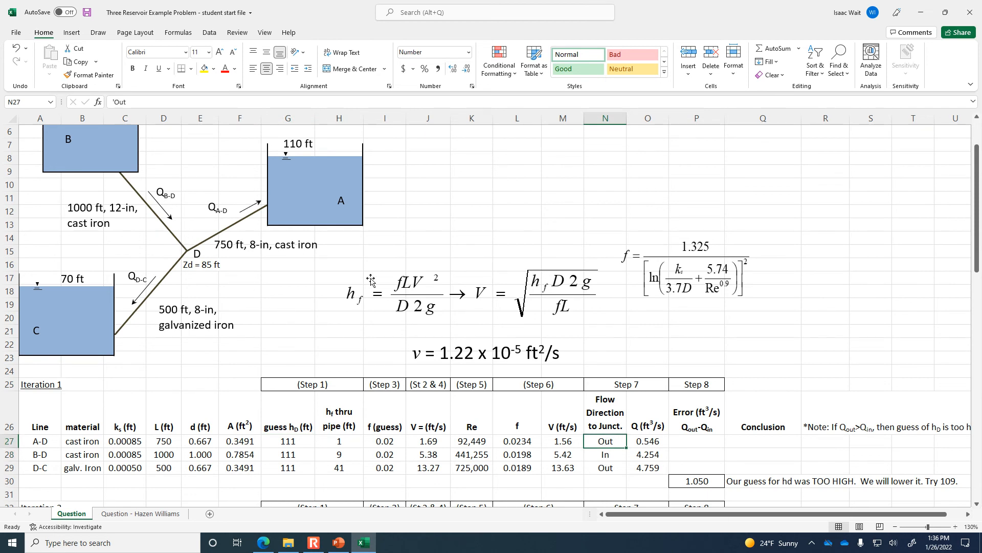
Copy the three pipes' line, material, roughness, length, diameter and area data from A27:F29 into the Iteration 2 table at A34
scroll(300, 307, "down", 3)
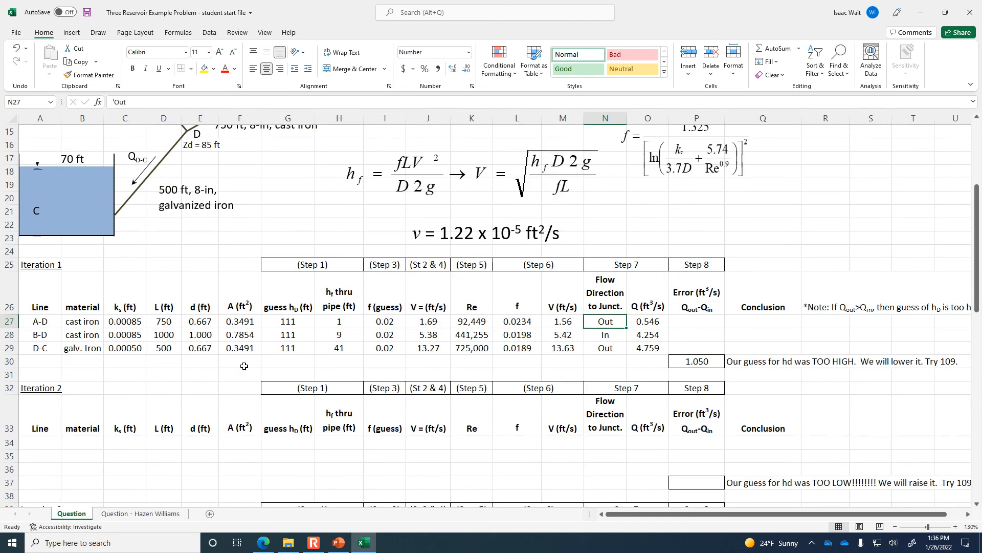
left_click(40, 321)
left_click_drag(40, 320, 233, 350)
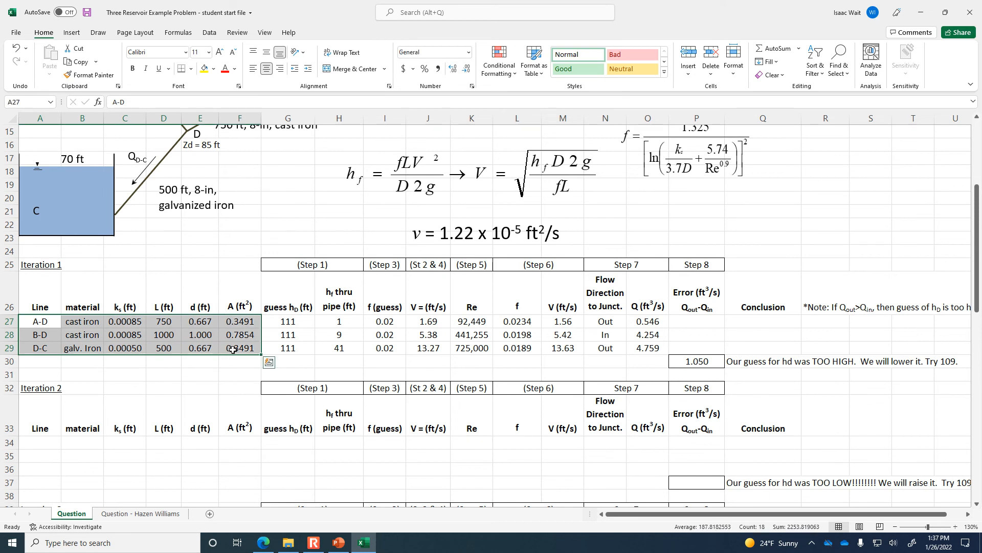
left_click(956, 527)
left_click(956, 526)
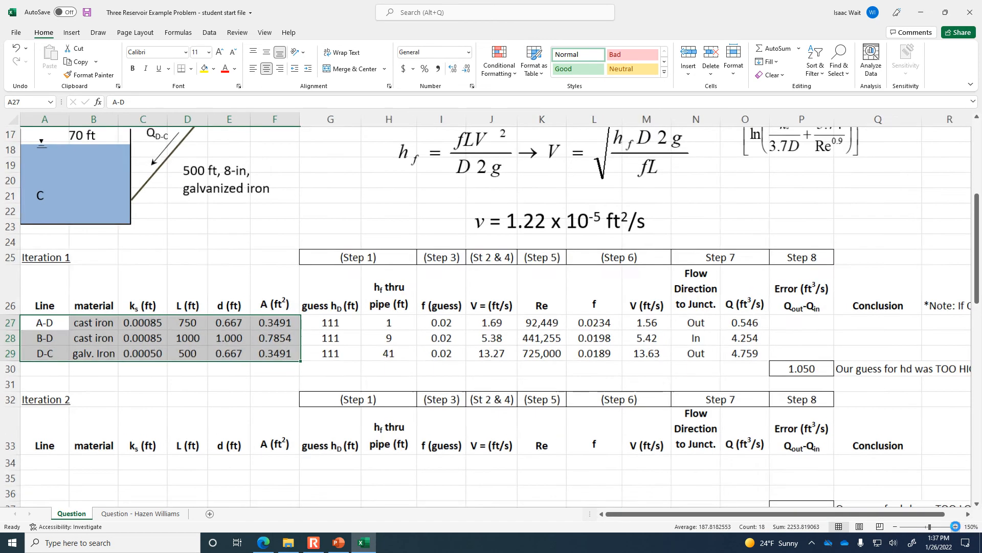
left_click(956, 526)
left_click(78, 61)
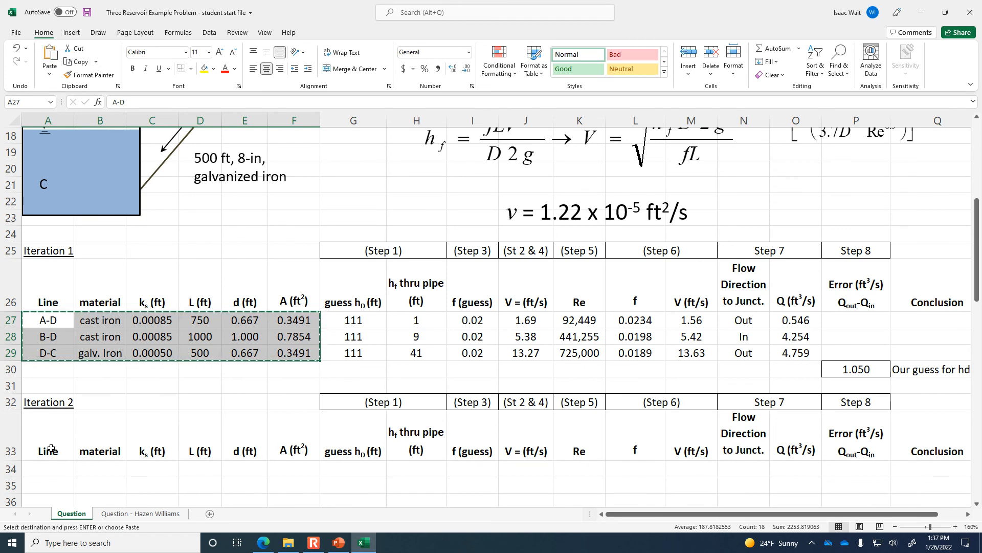
left_click(50, 466)
left_click(50, 53)
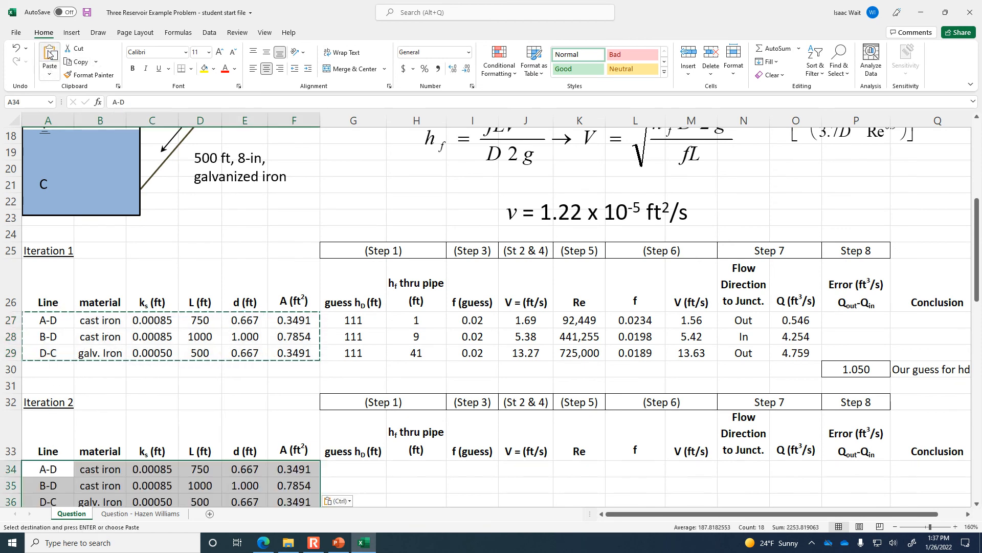
Enter 109 as Iteration 2's guessed head at junction D for the A-D pipe in G34
scroll(267, 312, "down", 2)
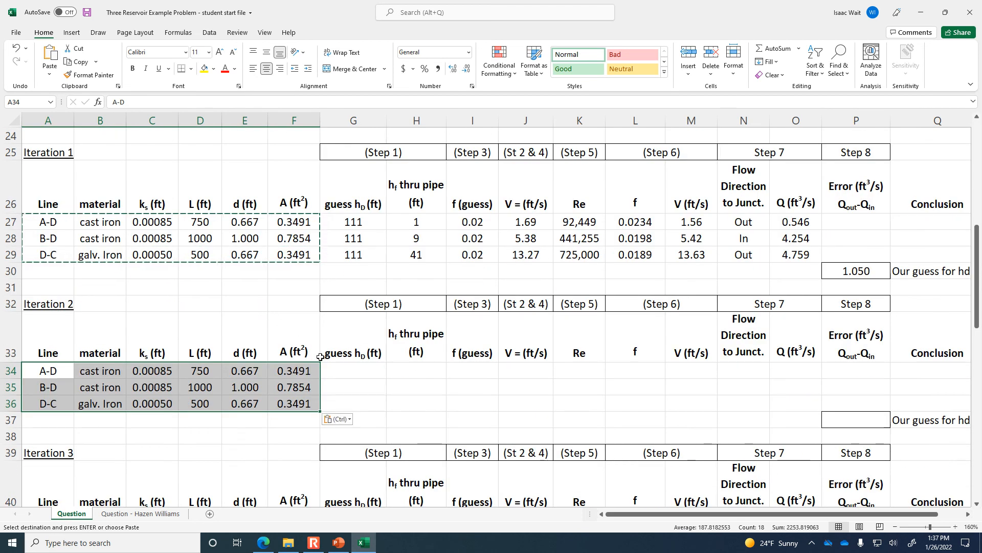
left_click(351, 369)
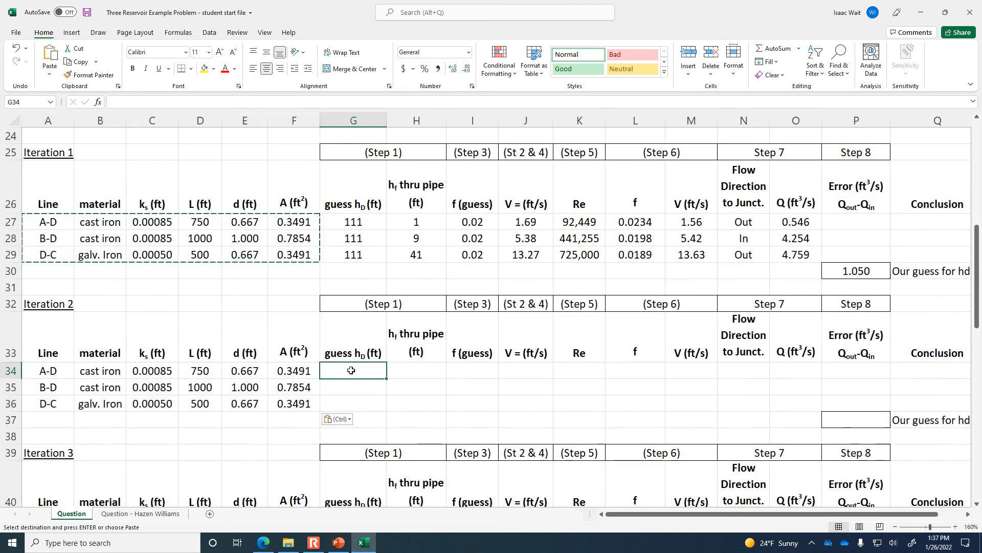
double_click(352, 370)
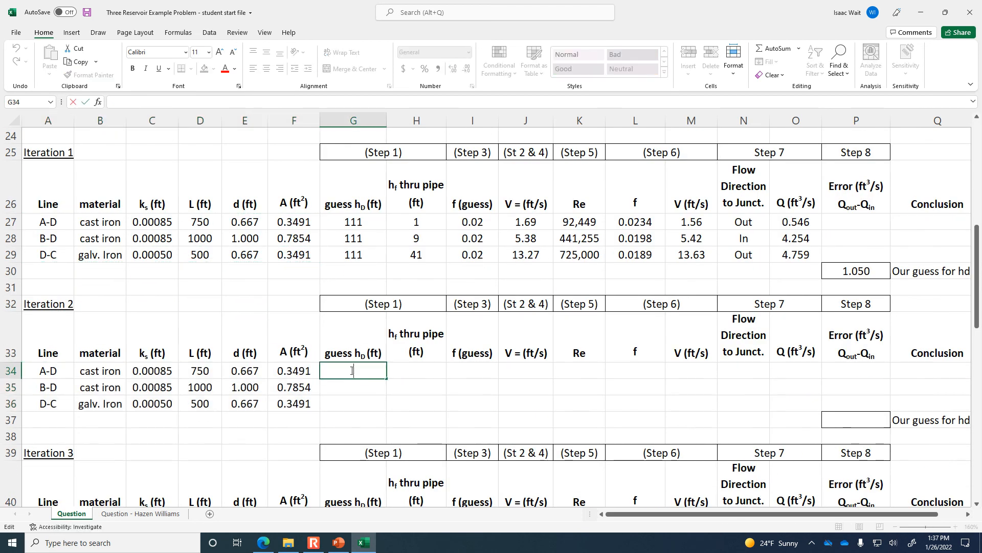
left_click(873, 270)
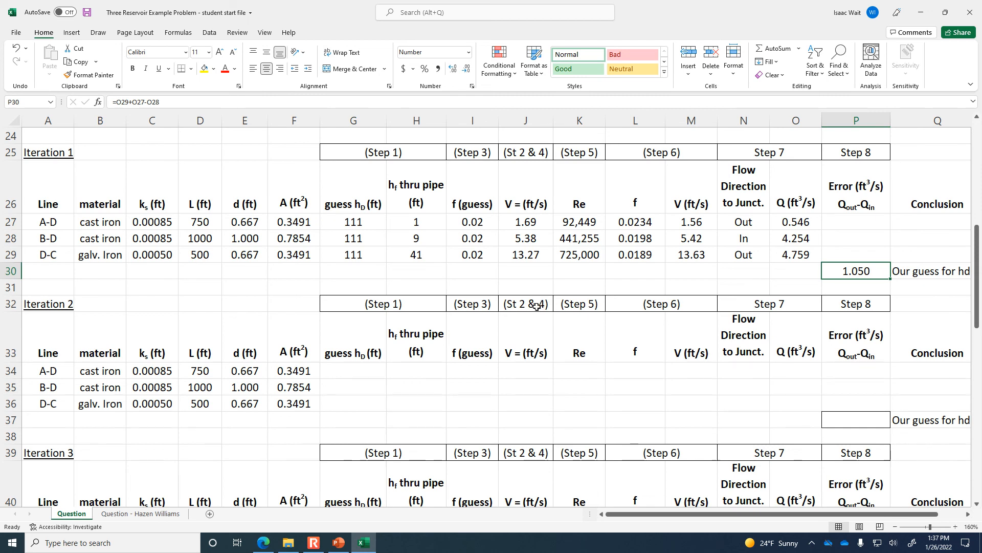
left_click(336, 371)
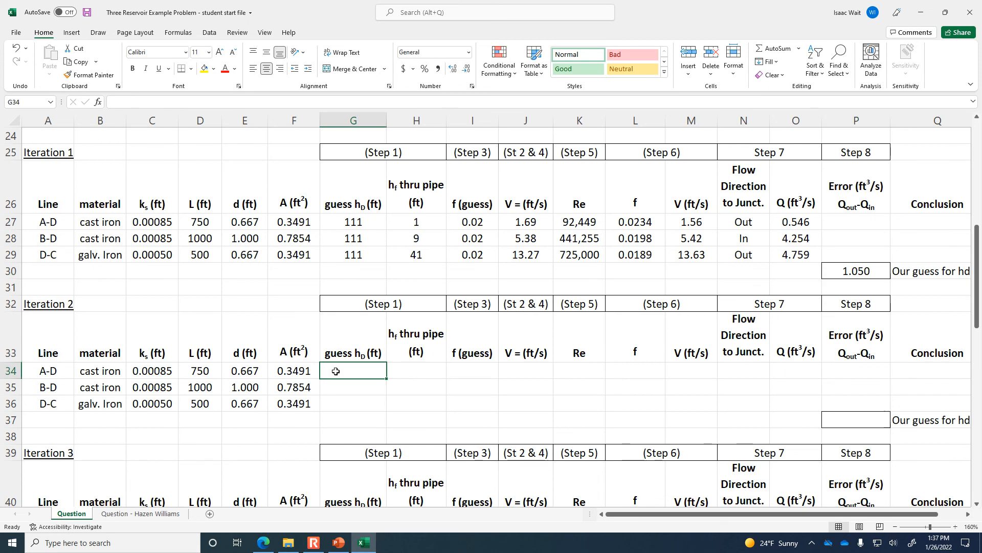
type("109")
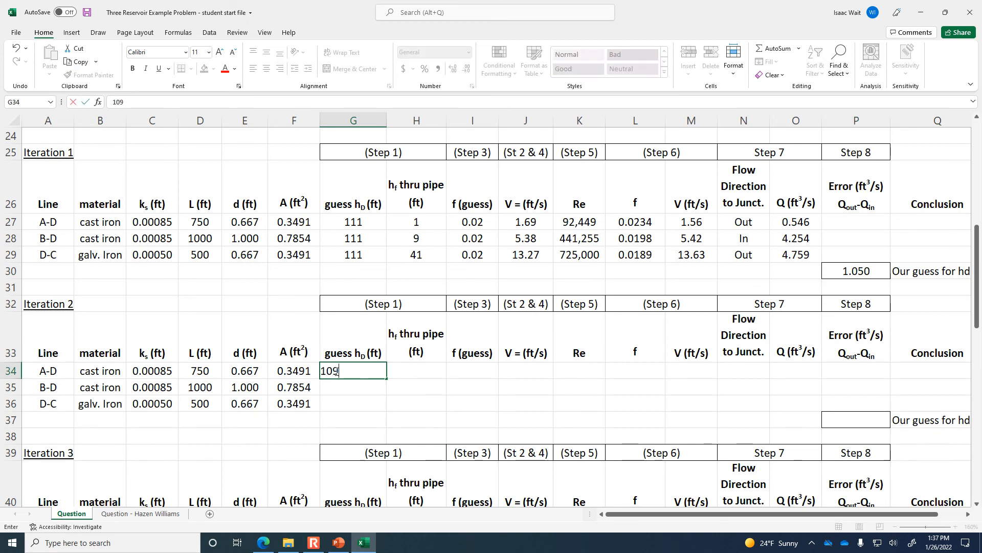
key("Return")
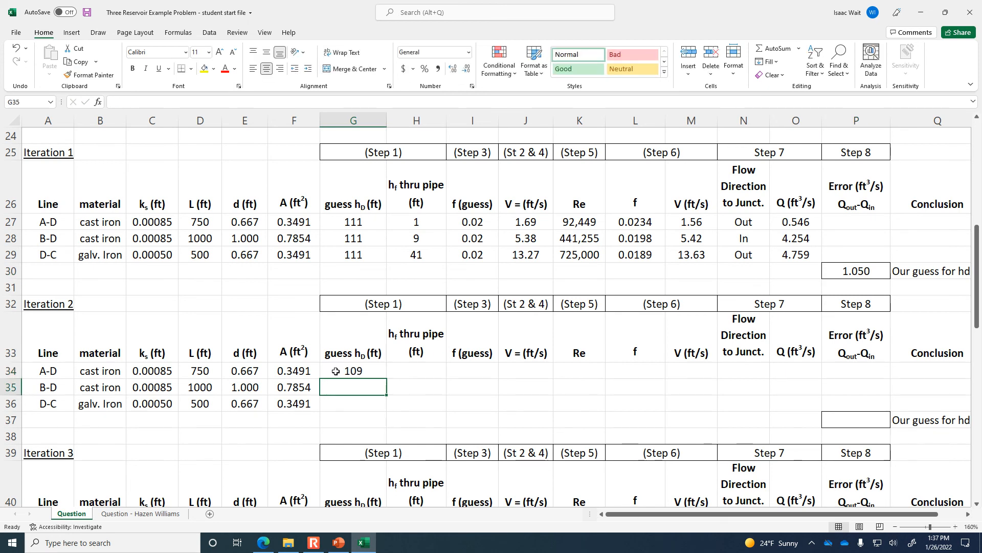
Link the B-D and D-C head guesses in G35 and G36 to the cell above each with =G34 and =G35
type("=")
left_click(336, 371)
key("Return")
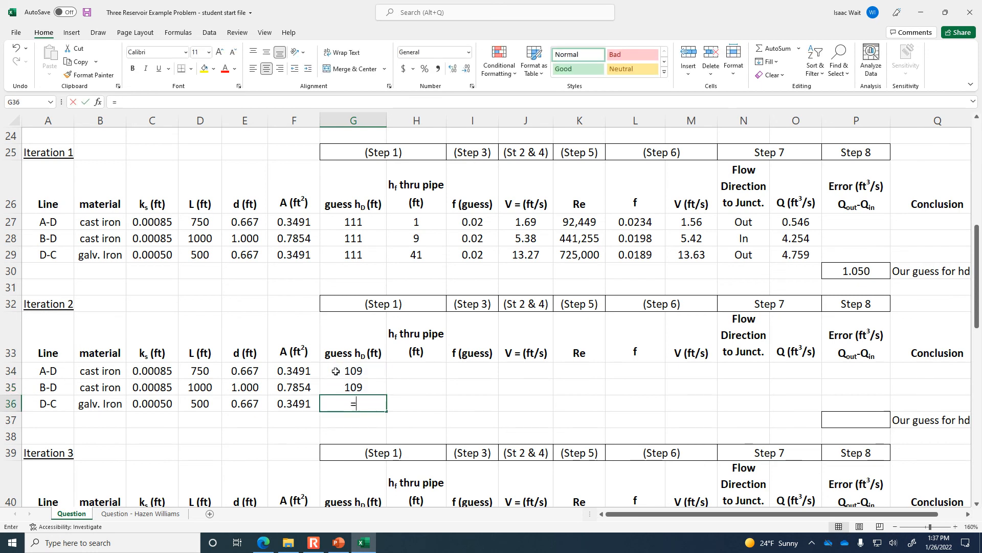
type("=")
key("Up")
key("Return")
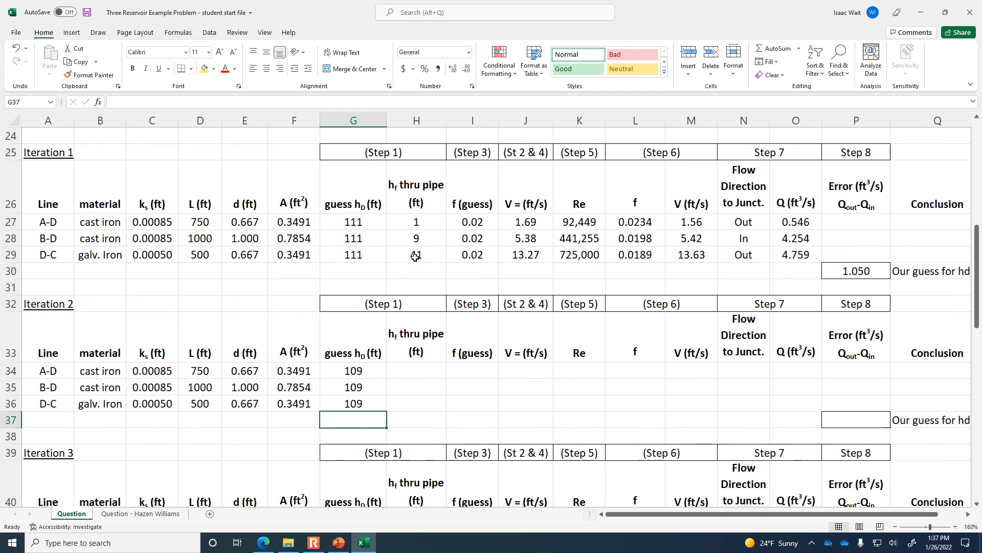
Reverse the Q A-D flow arrow in the diagram so it points from reservoir A toward junction D
left_click(412, 372)
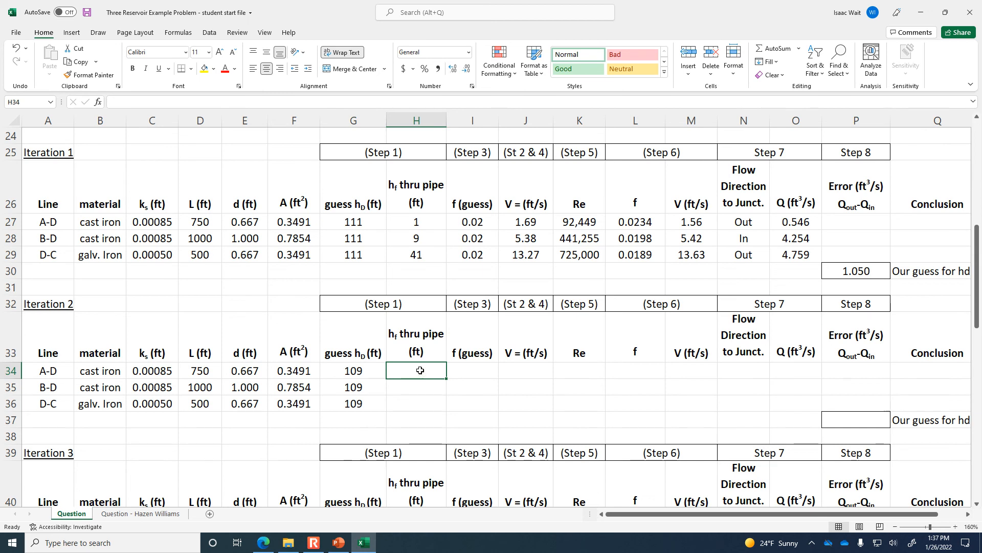
scroll(457, 369, "up", 4)
scroll(457, 372, "up", 4)
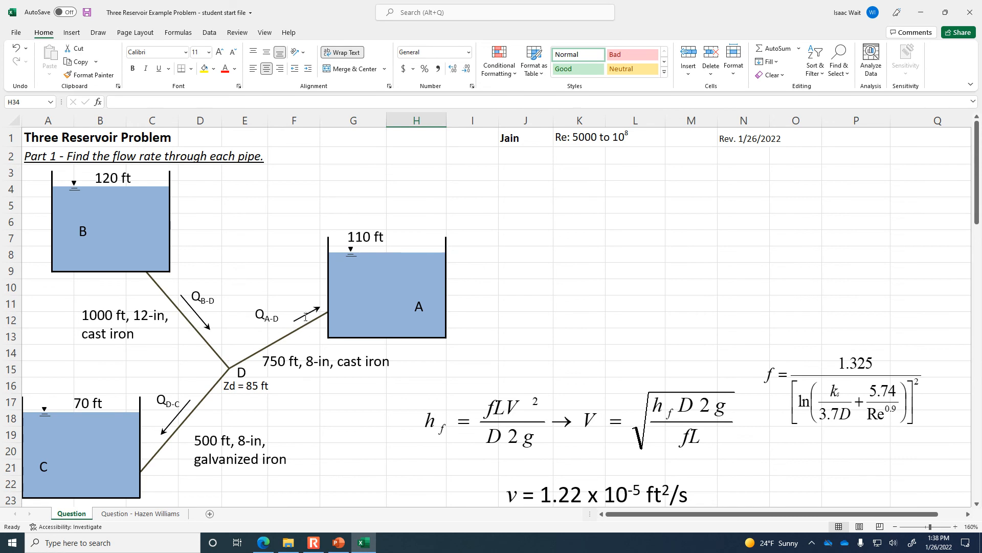
left_click(304, 316)
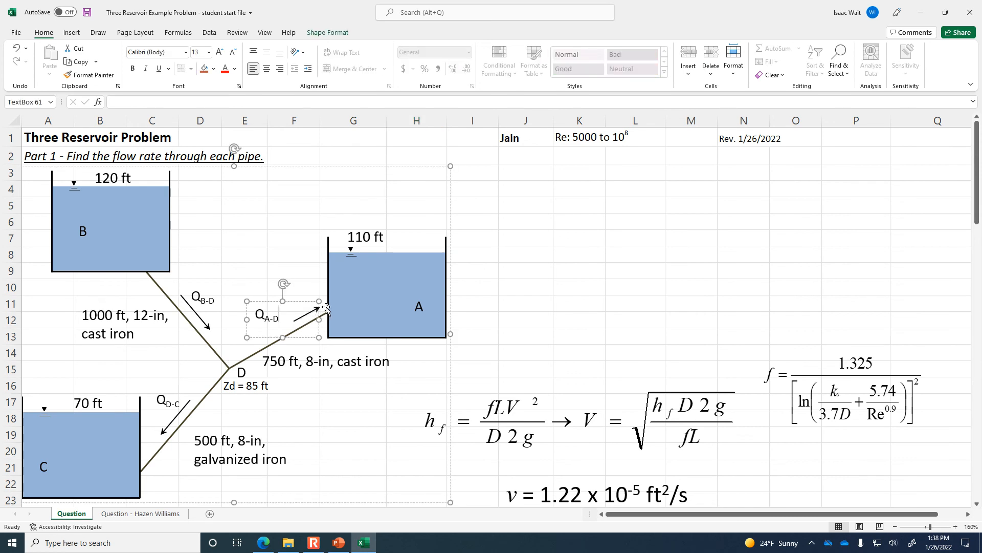
left_click(327, 310)
left_click(317, 309)
left_click_drag(286, 302, 254, 346)
left_click(313, 313)
left_click(367, 339)
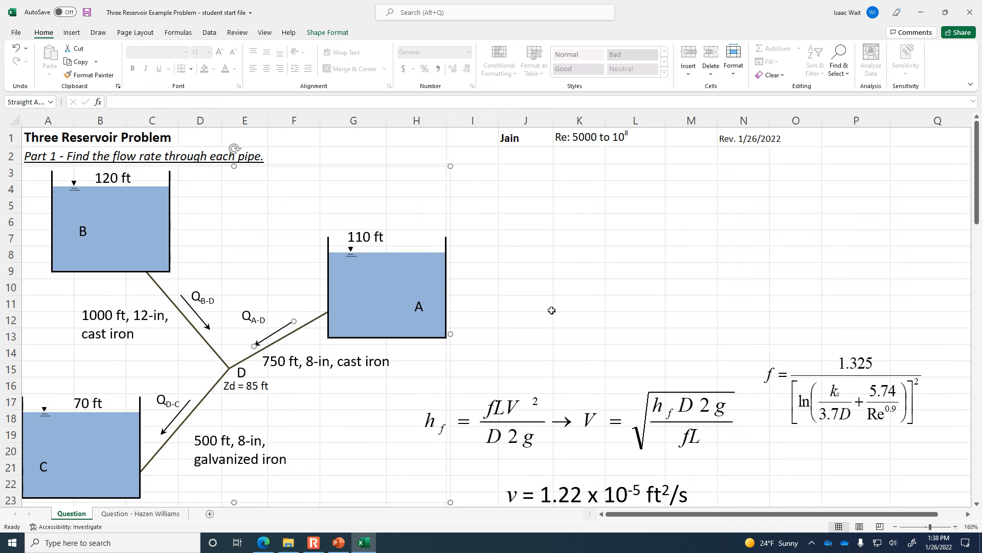
Enter the A-D pipe's head loss for Iteration 2 in H34 as =110-G34
left_click(580, 309)
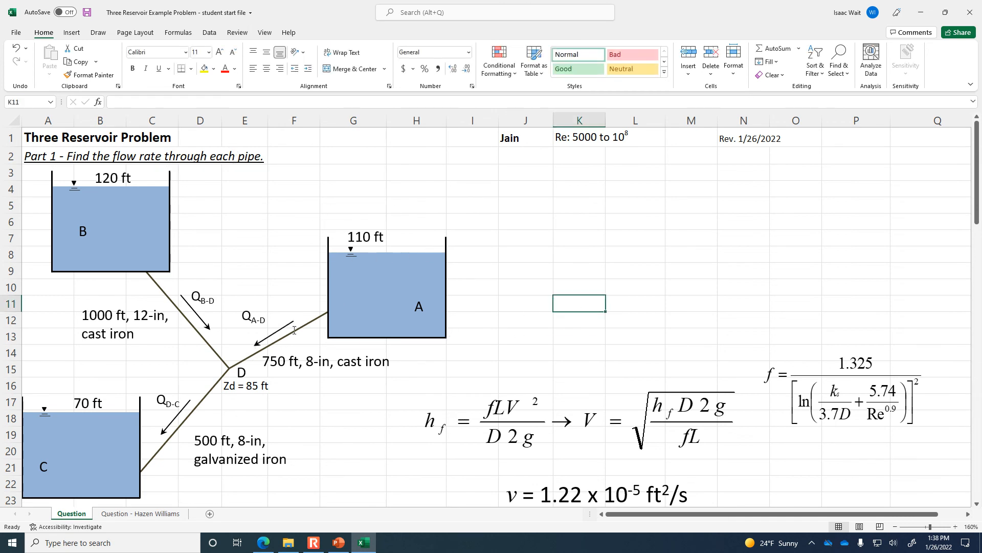
scroll(314, 391, "down", 6)
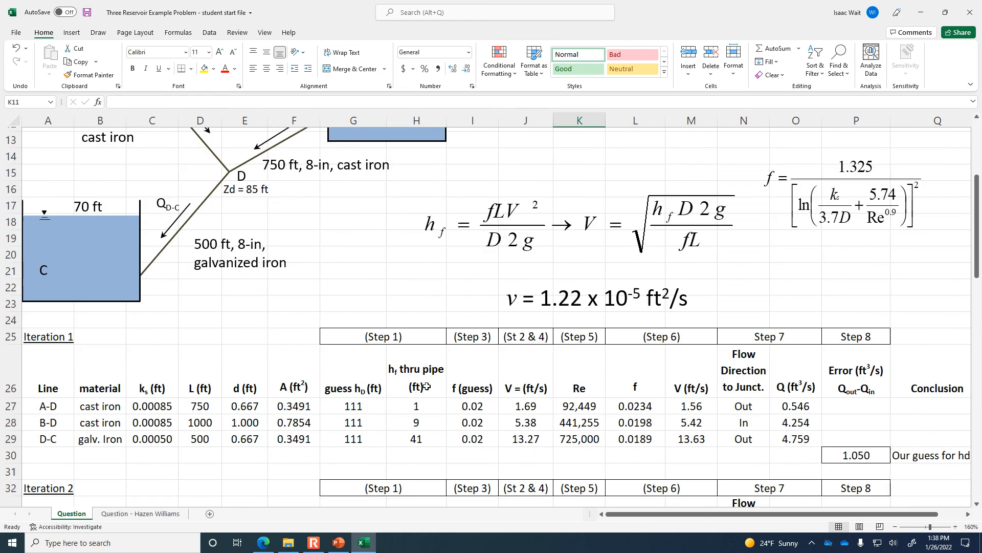
scroll(387, 403, "down", 1)
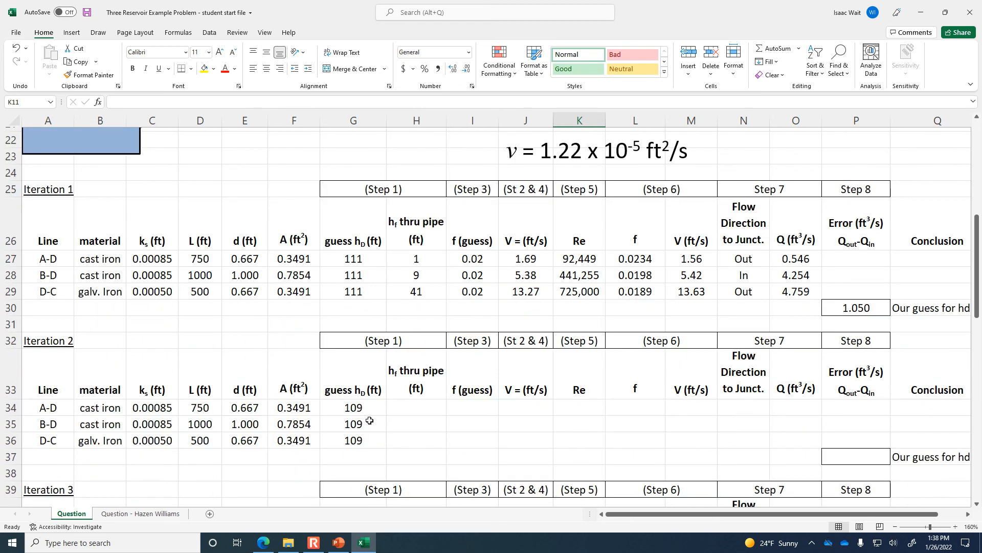
left_click(425, 405)
type("=")
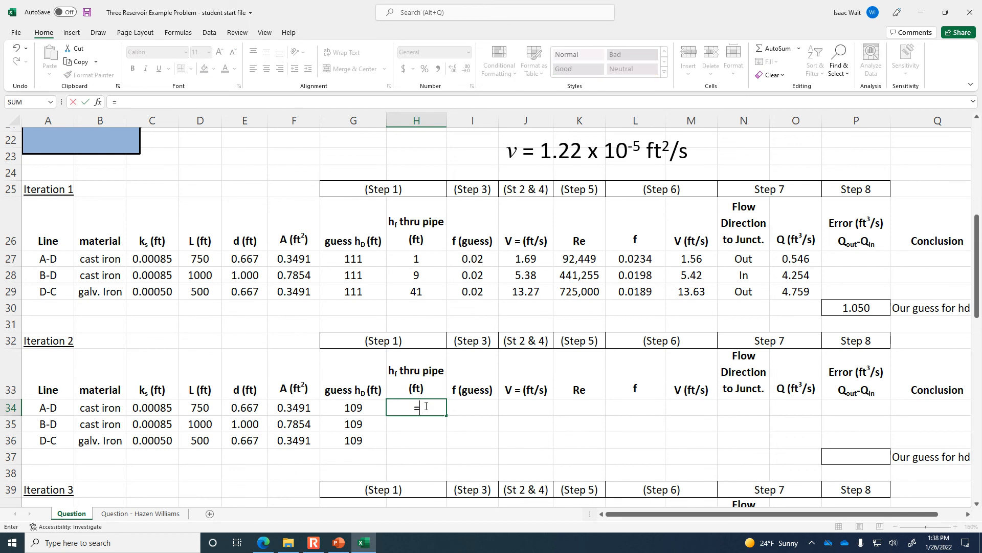
scroll(424, 405, "up", 7)
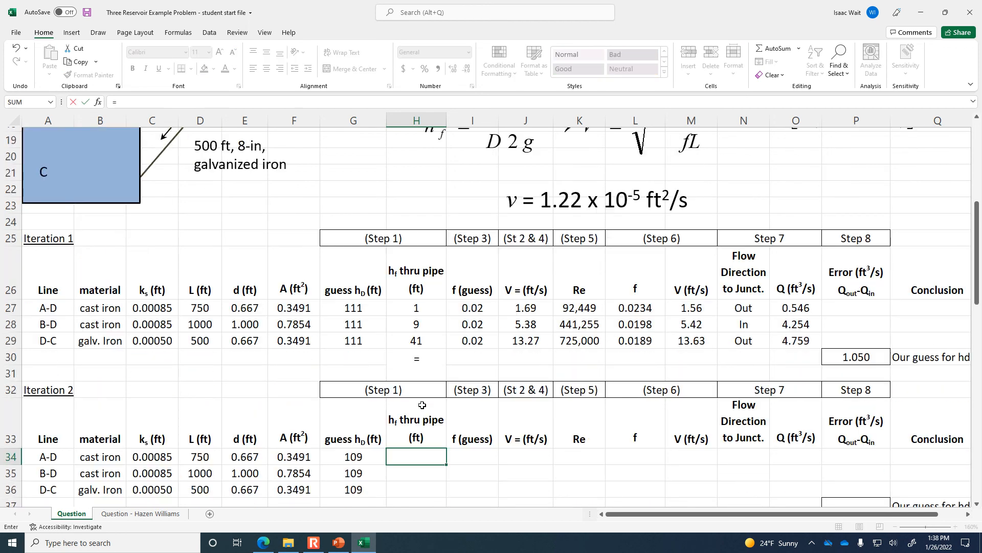
scroll(422, 405, "down", 7)
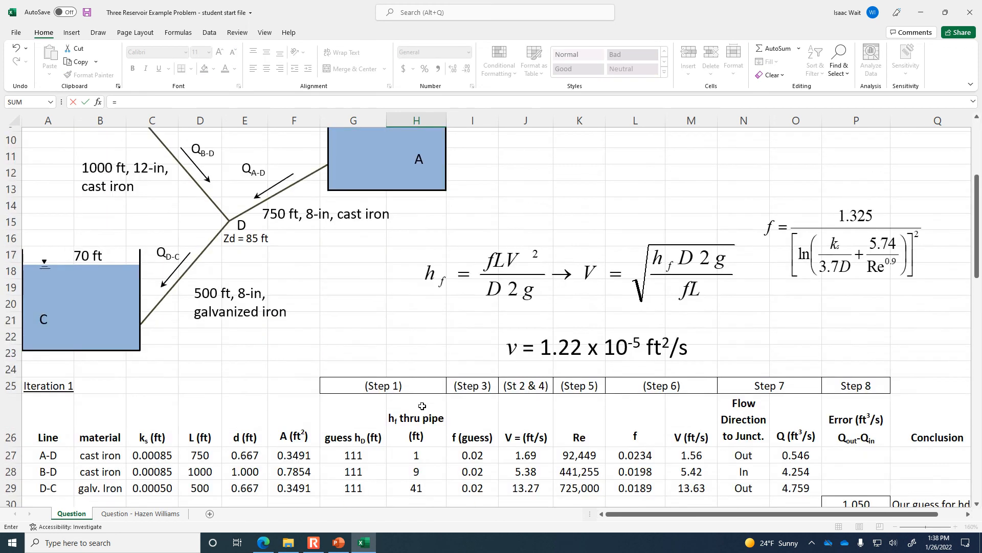
type("110")
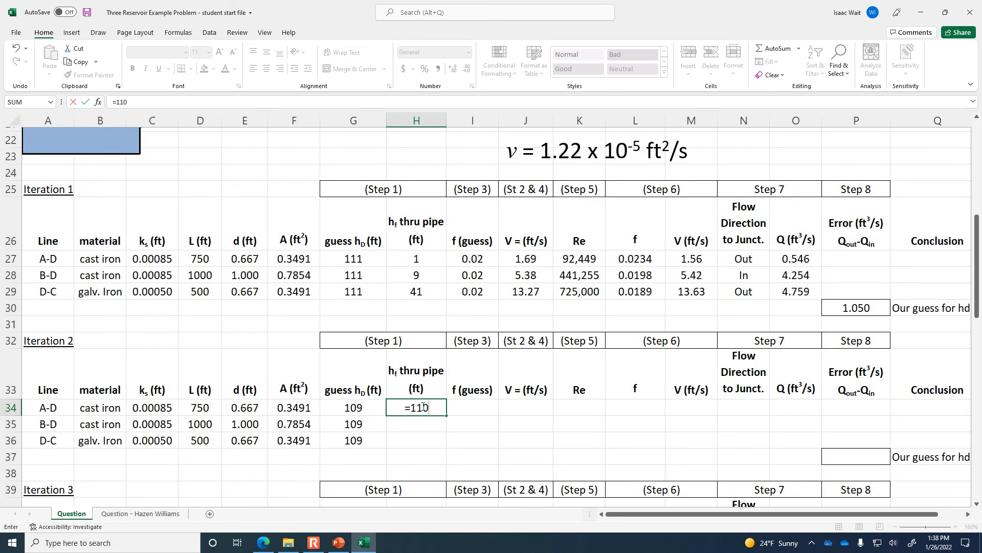
type("-")
left_click(365, 404)
key("Return")
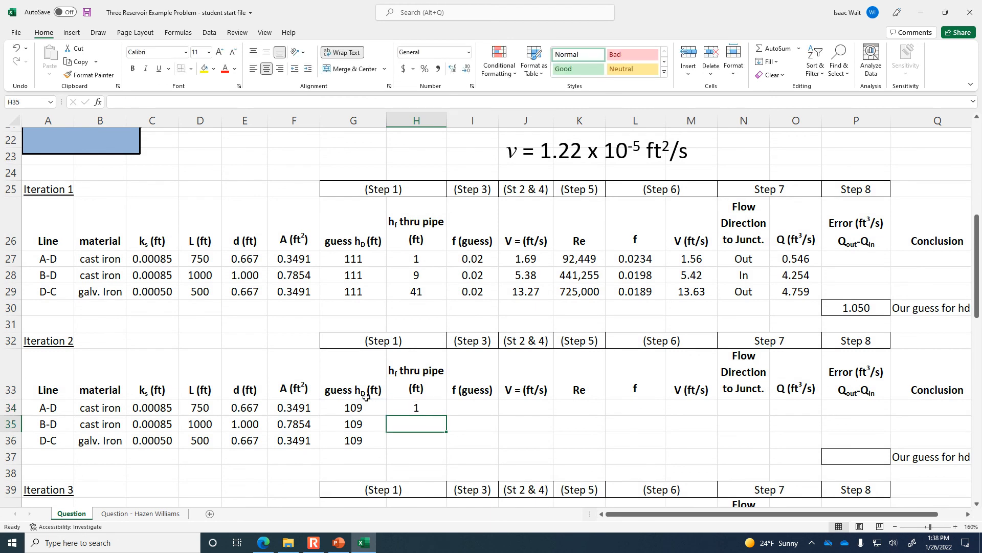
Enter the B-D pipe's head loss for Iteration 2 in H35 as =120-G35
scroll(319, 364, "up", 7)
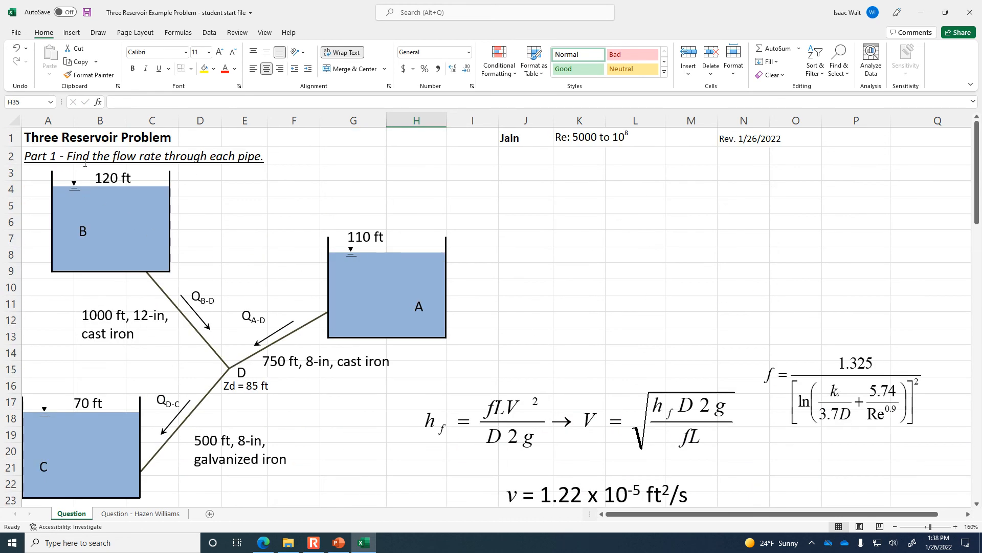
scroll(209, 398, "down", 6)
scroll(208, 397, "down", 1)
type("120")
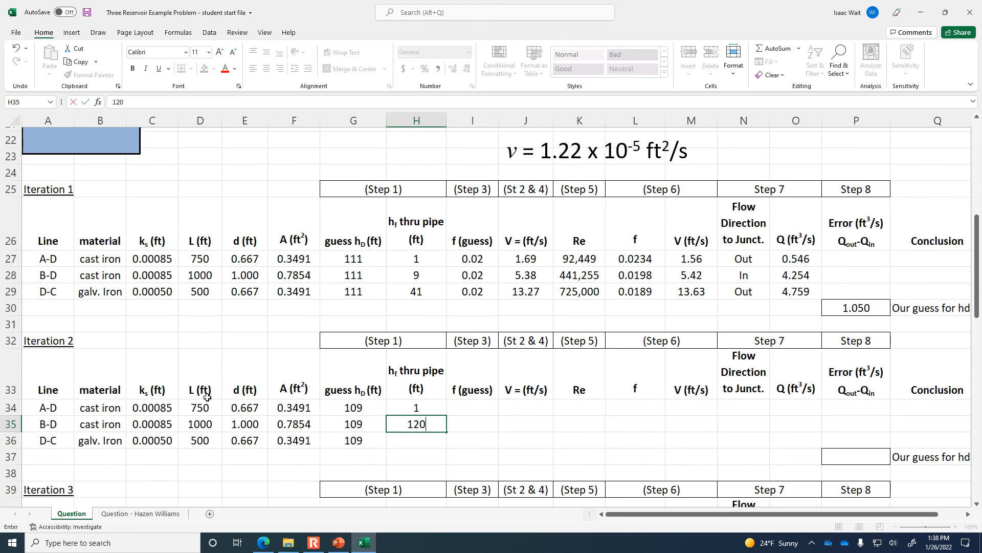
key("BackSpace")
key("BackSpace")
type("=120-")
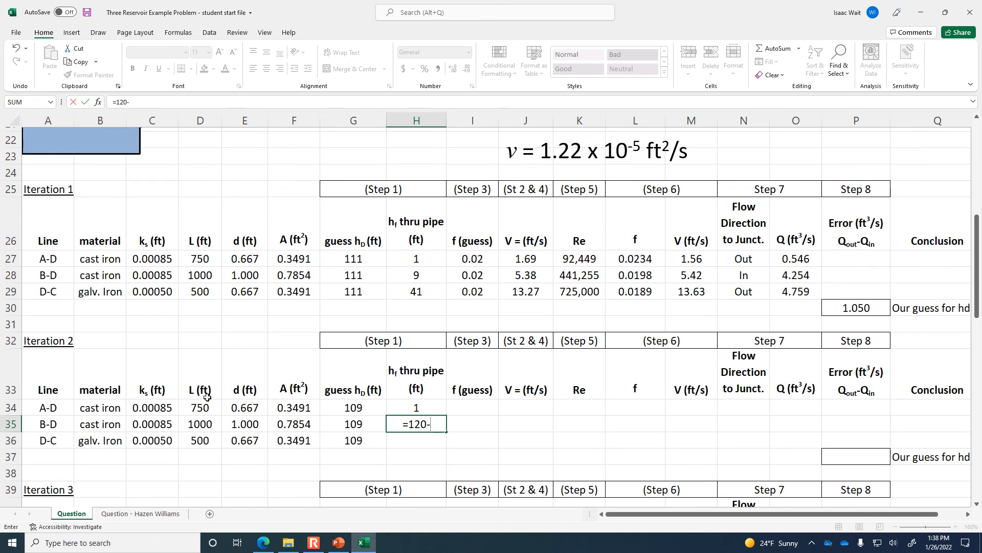
left_click(365, 423)
key("Return")
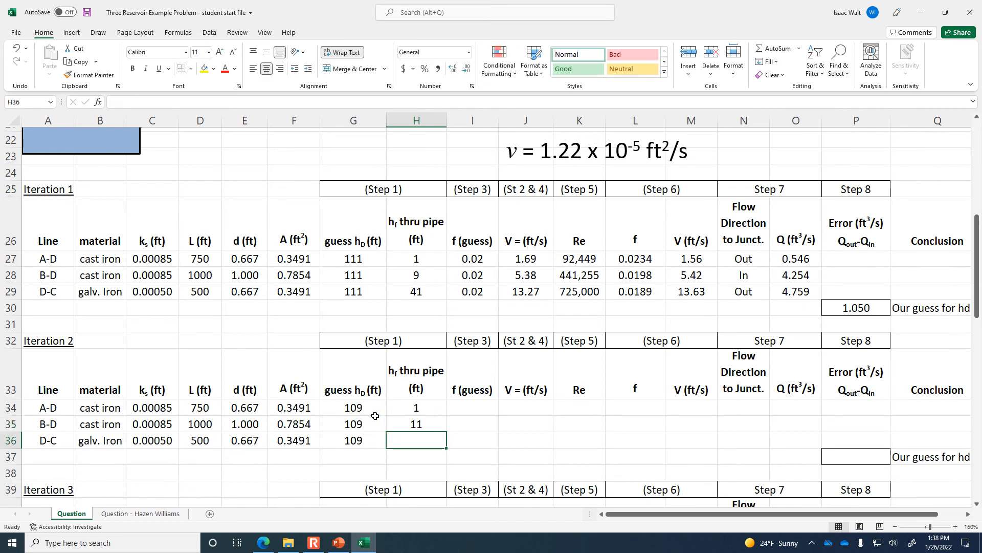
Enter the D-C pipe's head loss in H36 as =G36-70 and check the head loss formulas in H34:H36
scroll(263, 373, "up", 4)
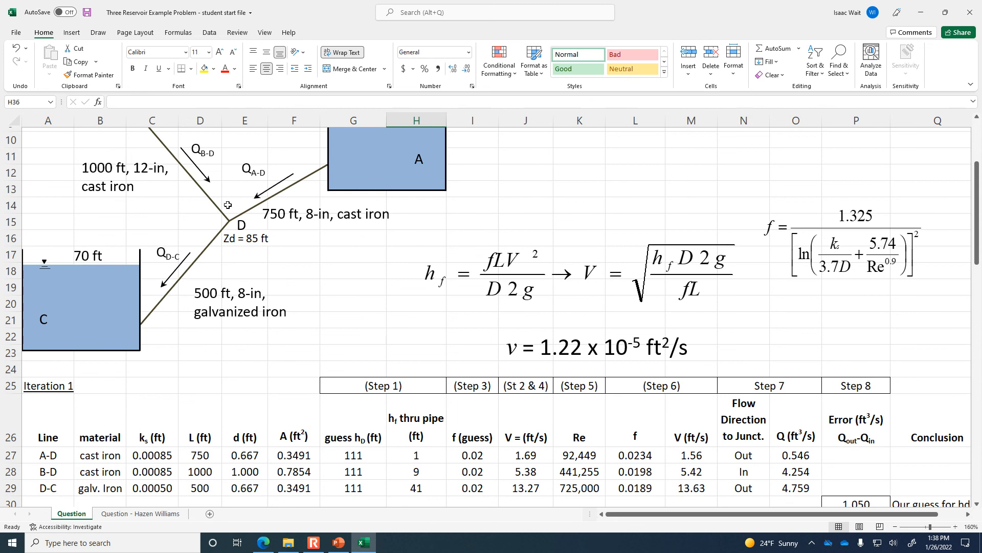
scroll(227, 205, "down", 4)
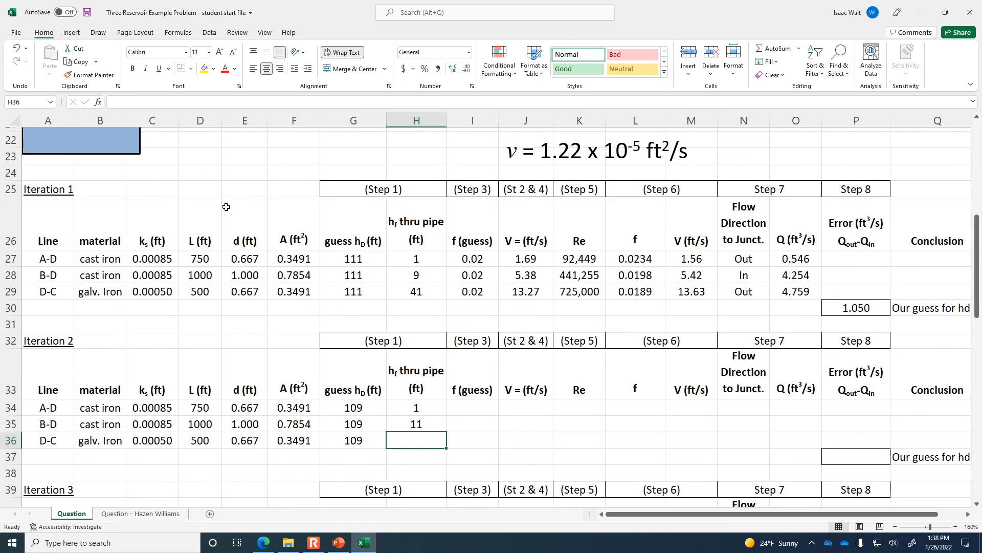
type("=")
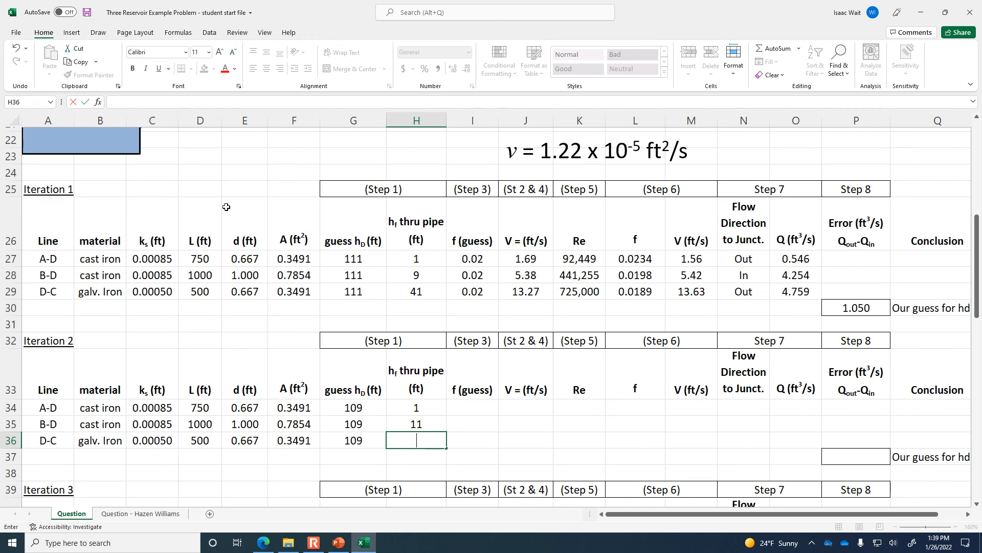
left_click(377, 439)
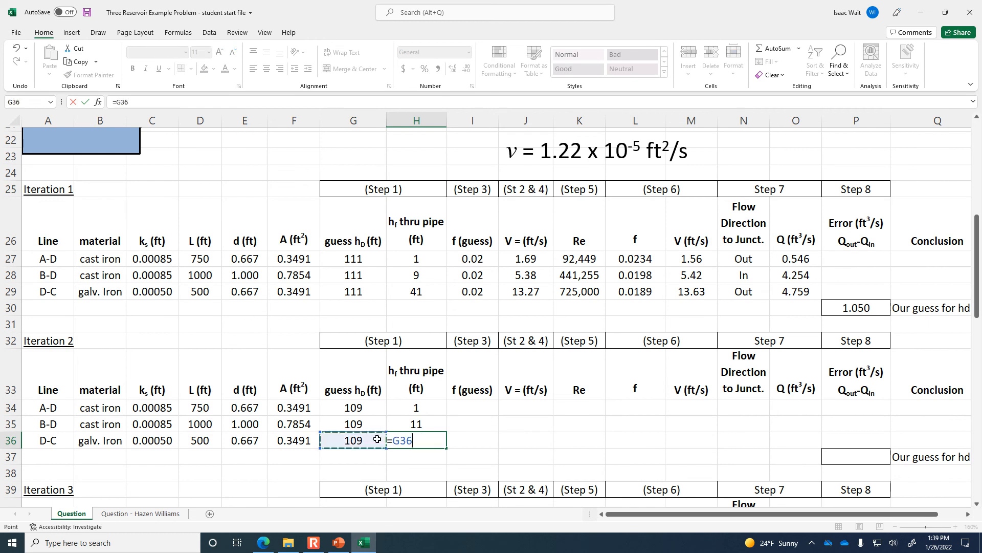
type("-")
scroll(317, 389, "up", 3)
scroll(308, 392, "down", 4)
type("70")
key("Return")
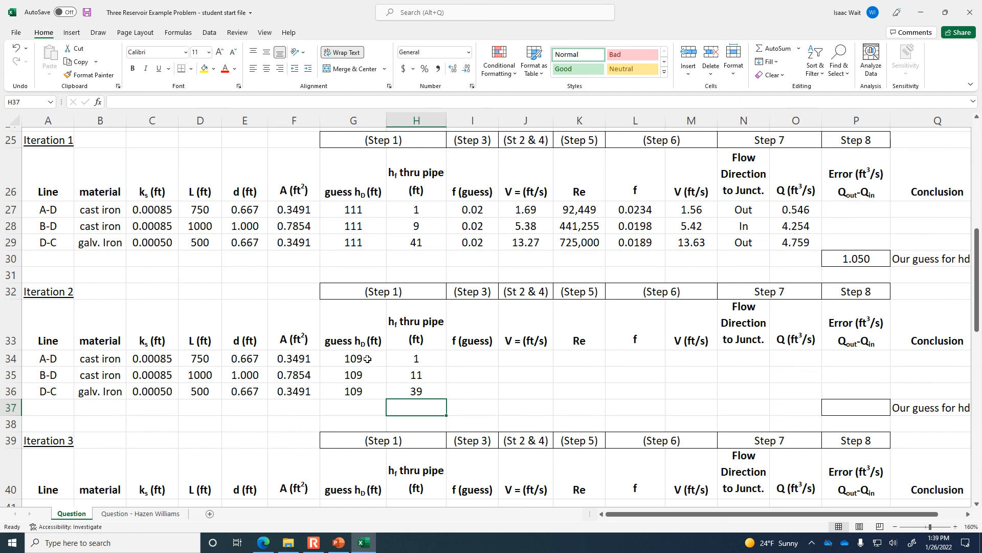
left_click(408, 359)
left_click(407, 376)
left_click(408, 392)
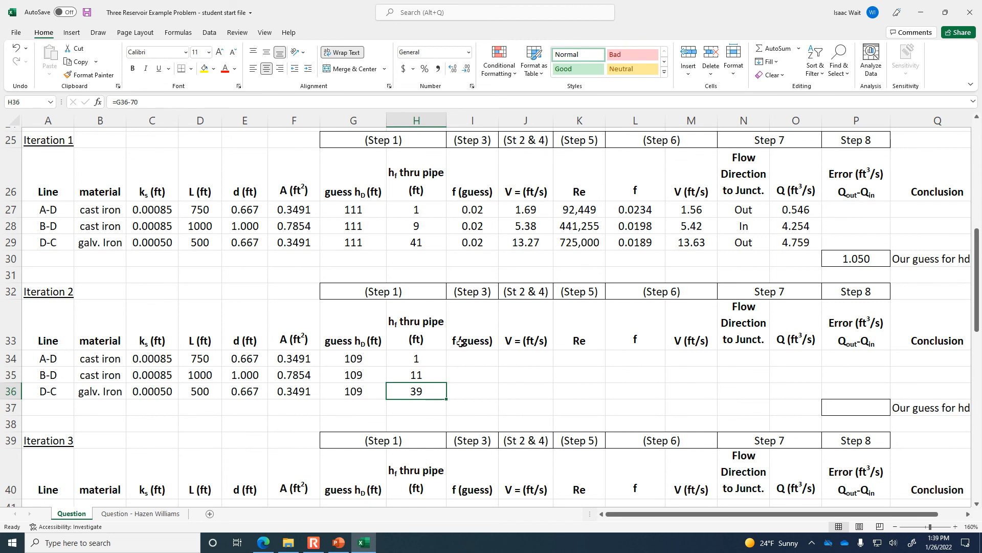
Shorten Iteration 2's friction factor header in I33 from "f (guess)" to a bold "f"
left_click(481, 338)
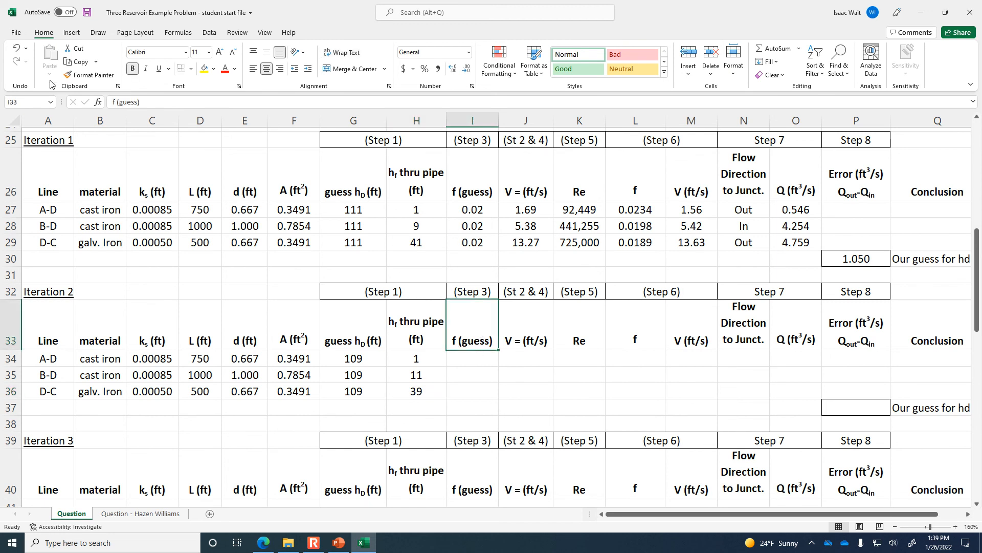
left_click_drag(139, 102, 121, 102)
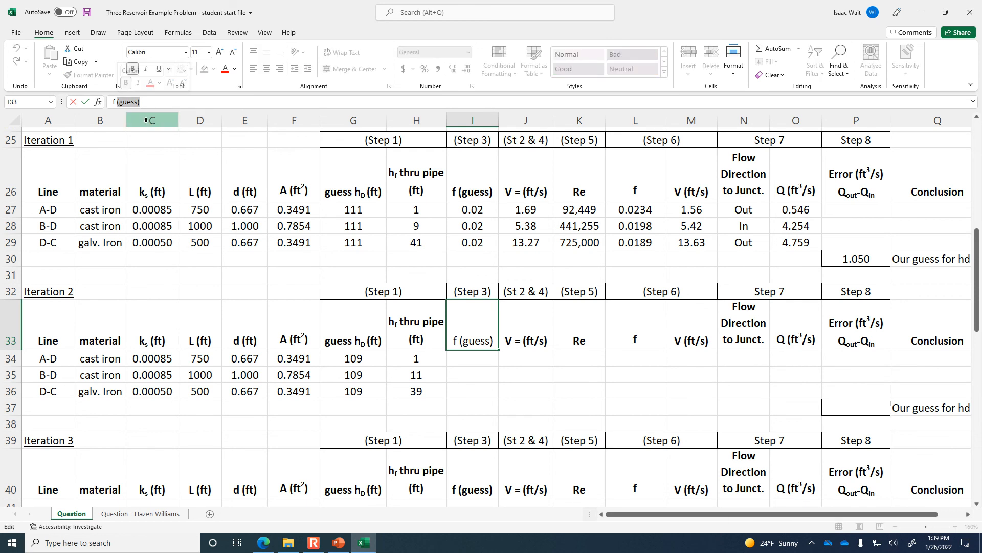
key("BackSpace")
key("Return")
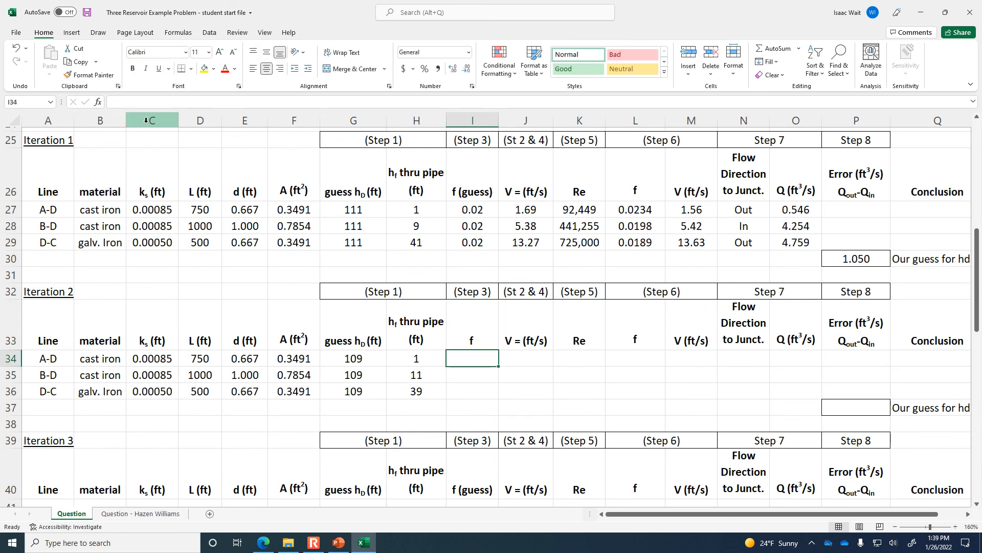
left_click(480, 336)
key("ctrl+b")
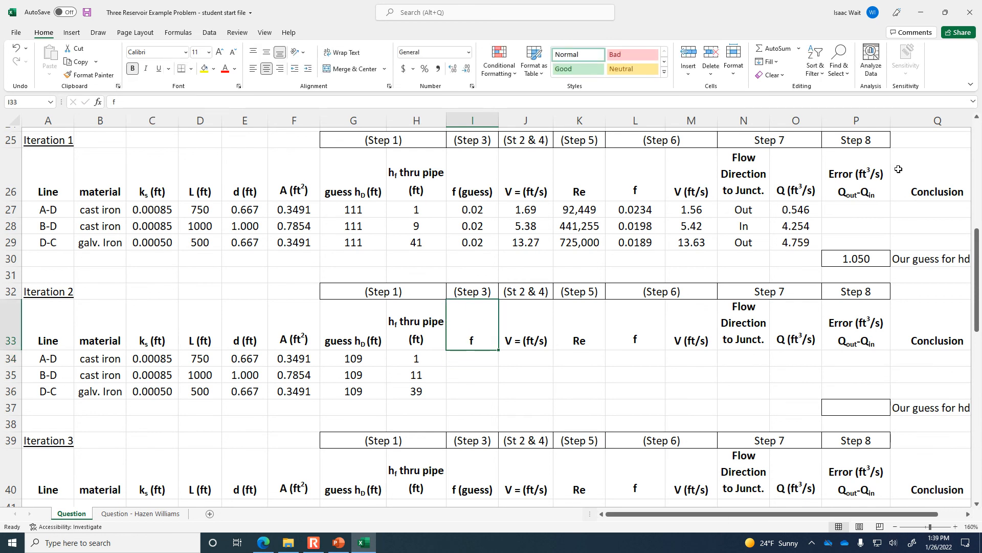
Link Iteration 2's friction factor in I34 to Iteration 1's computed value with =L27 and fill it down to I36
left_click(489, 357)
type("=")
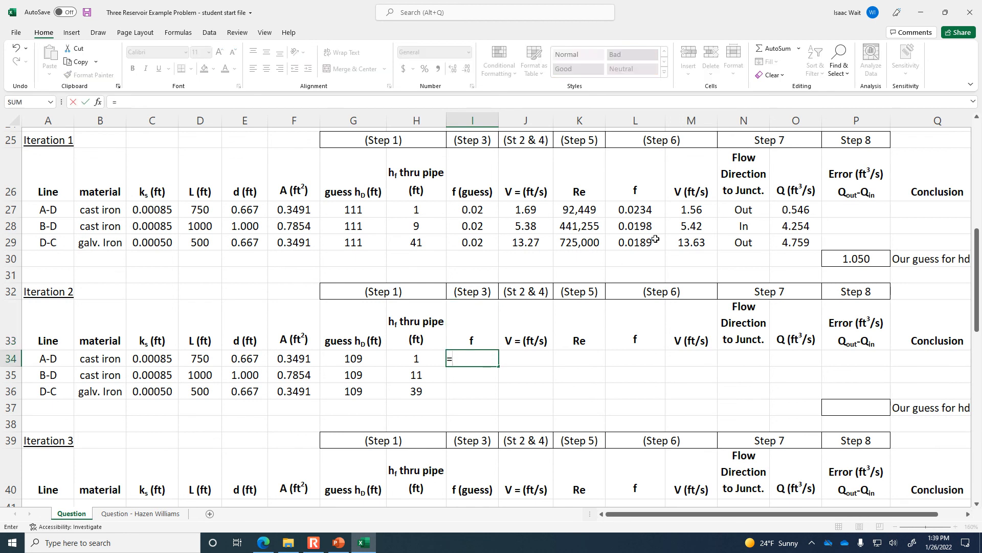
left_click(650, 210)
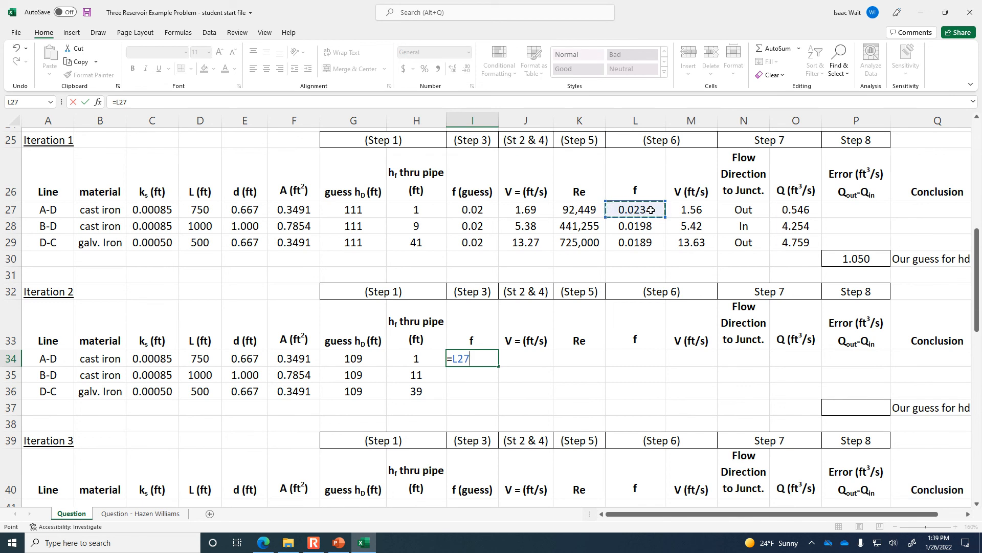
key("Return")
left_click(469, 359)
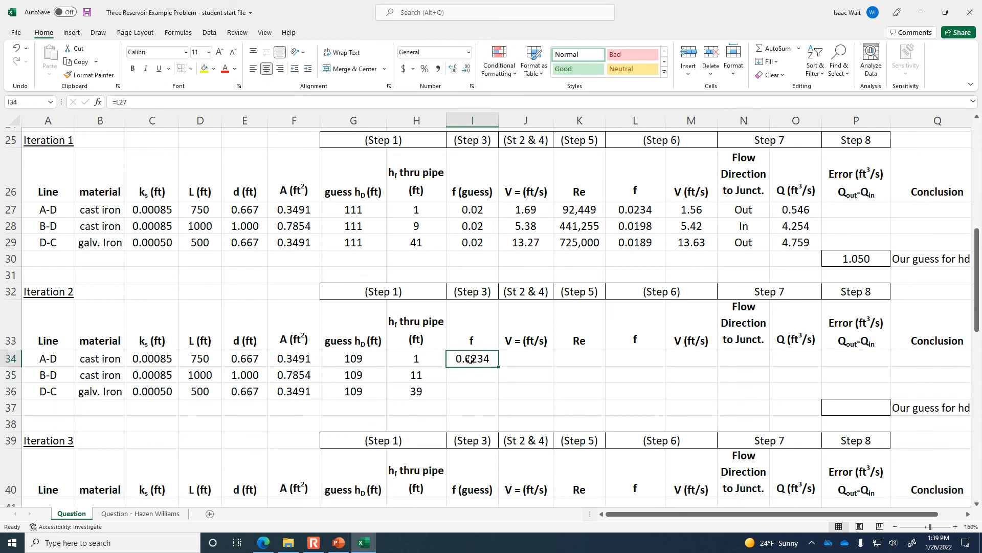
left_click_drag(499, 366, 499, 393)
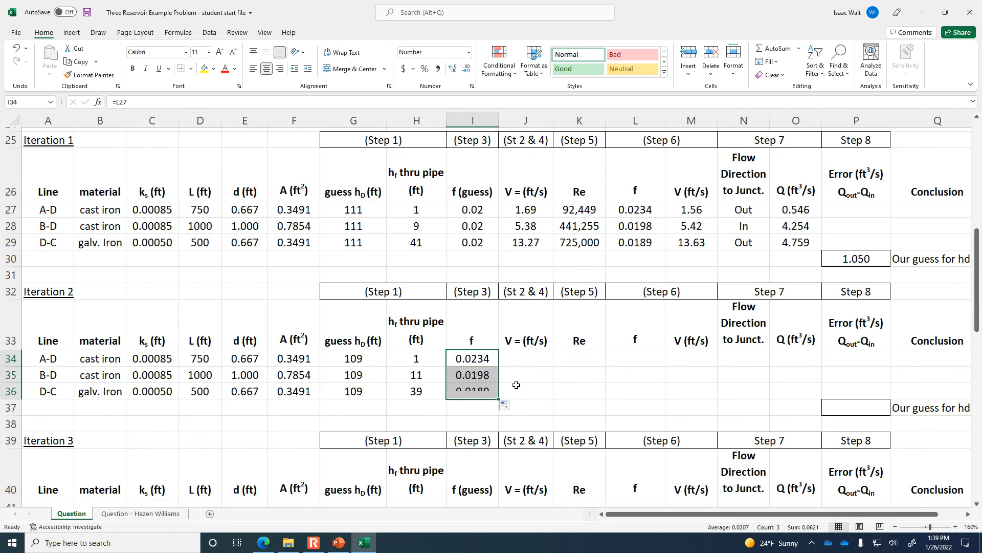
Review the velocity formula in J27, copy J27:J29 into Iteration 2 at J34, and check the pasted formula
left_click(534, 354)
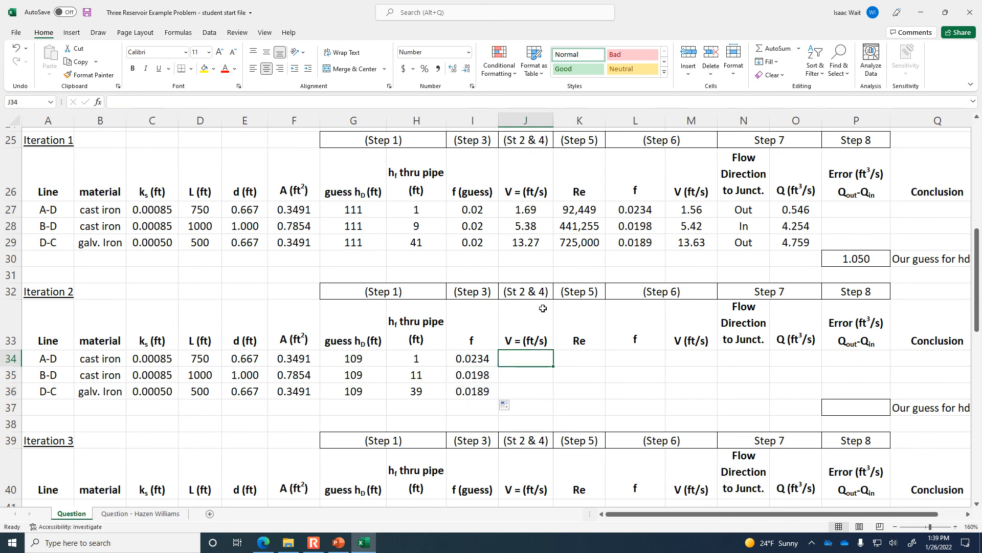
left_click(531, 207)
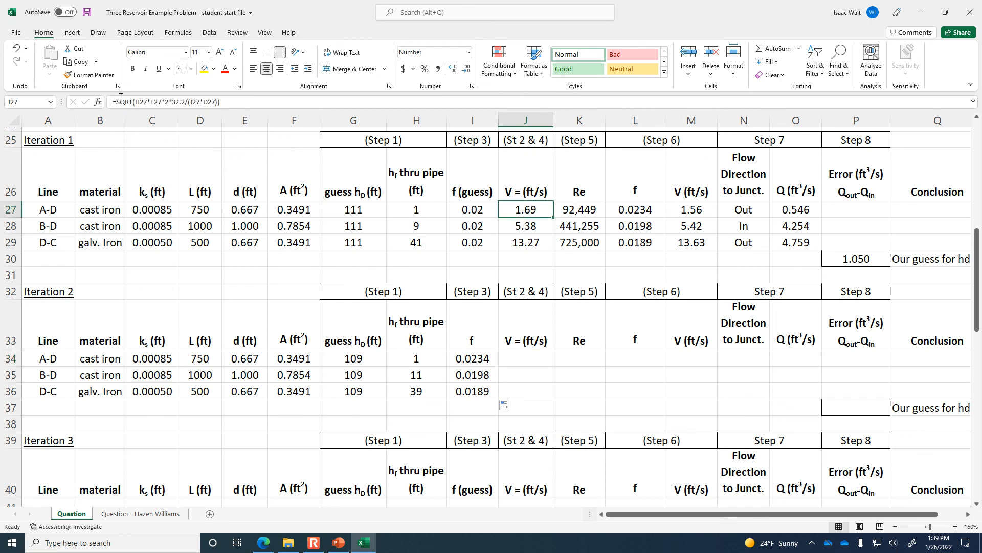
left_click(220, 102)
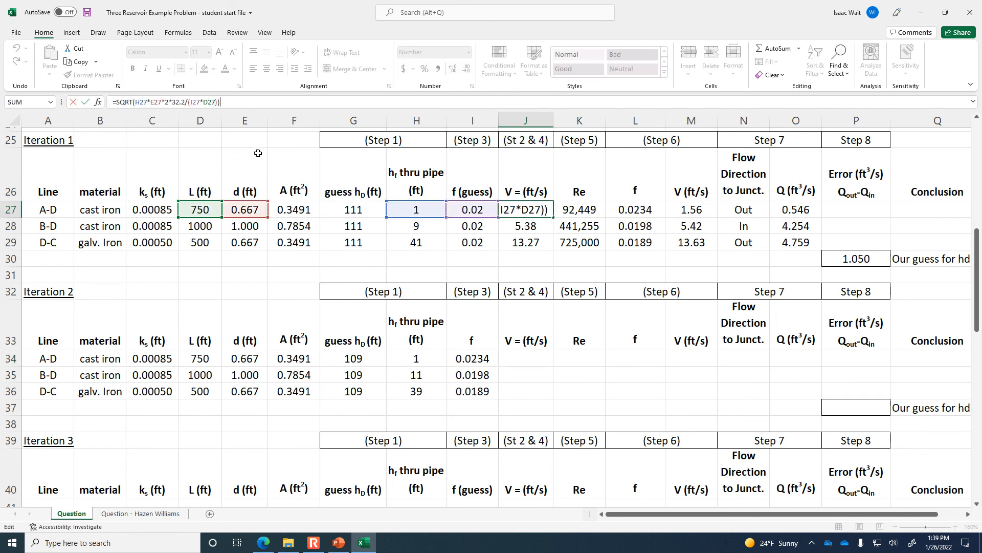
key("ctrl+Return")
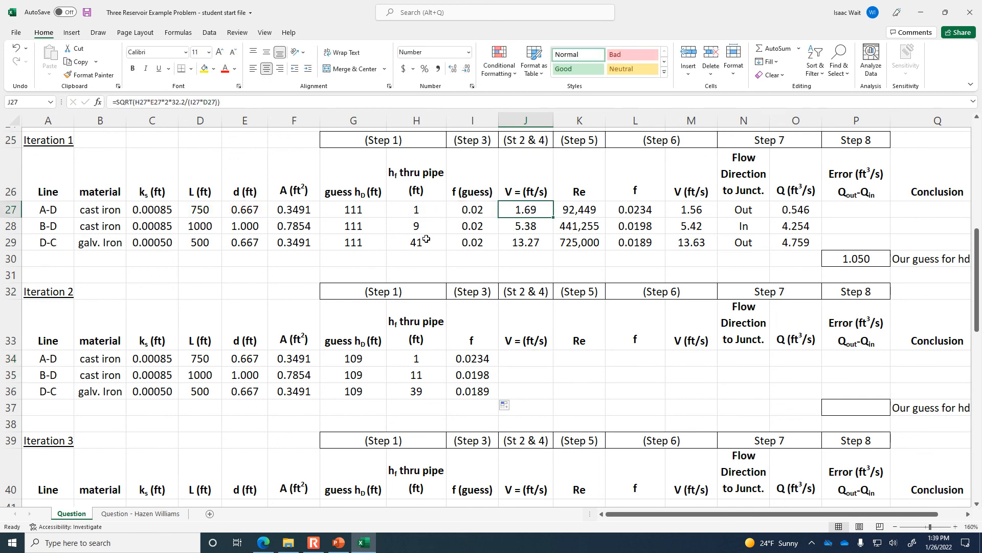
left_click_drag(533, 209, 536, 237)
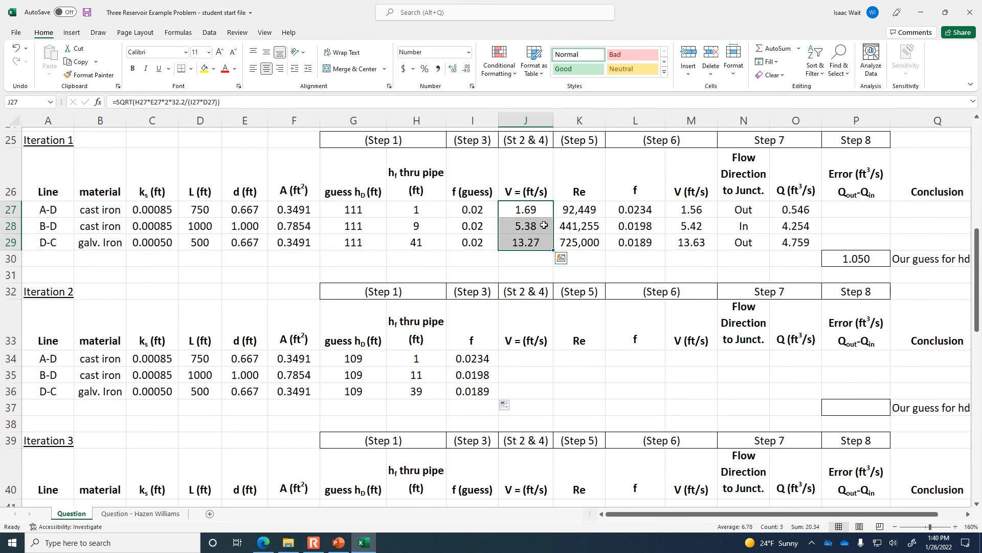
key("ctrl+c")
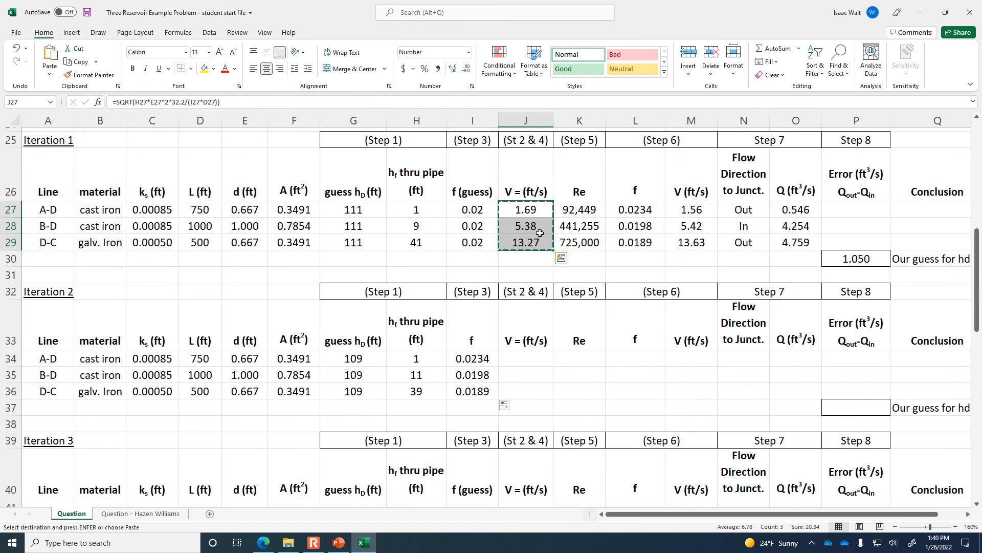
left_click(519, 355)
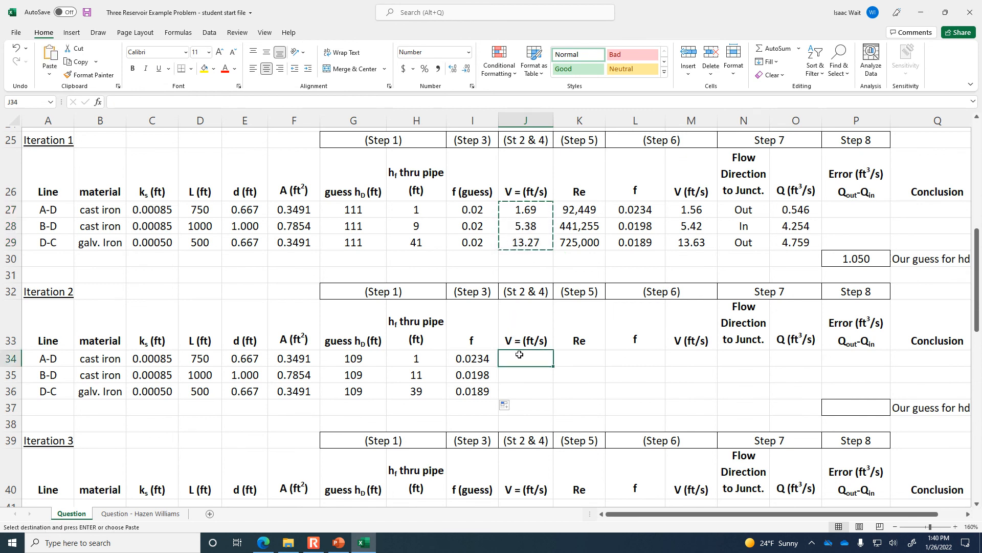
key("ctrl+v")
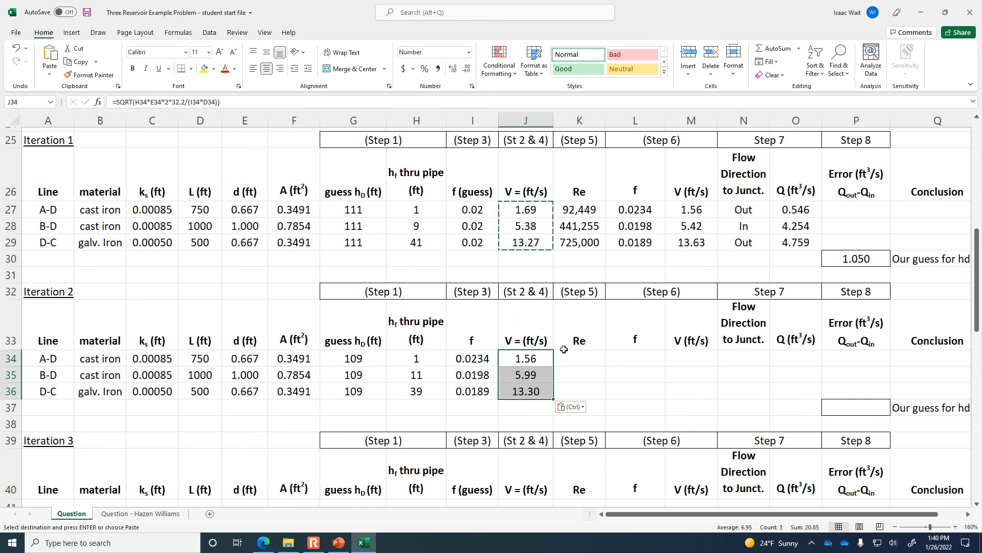
left_click(541, 356)
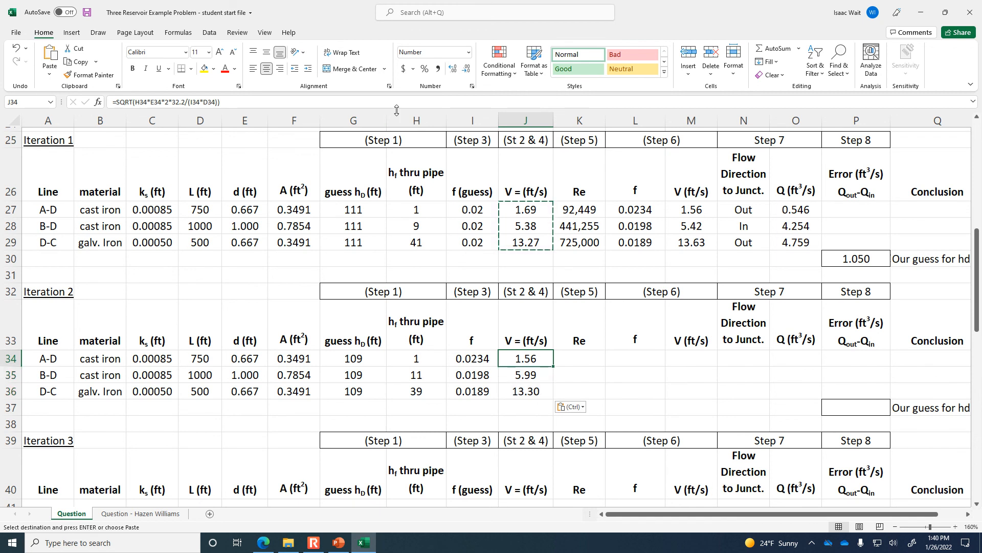
Check J34's velocity formula, copy the Reynolds number formulas K27:K29 into Iteration 2 at K34, and review the pasted formula
left_click(402, 101)
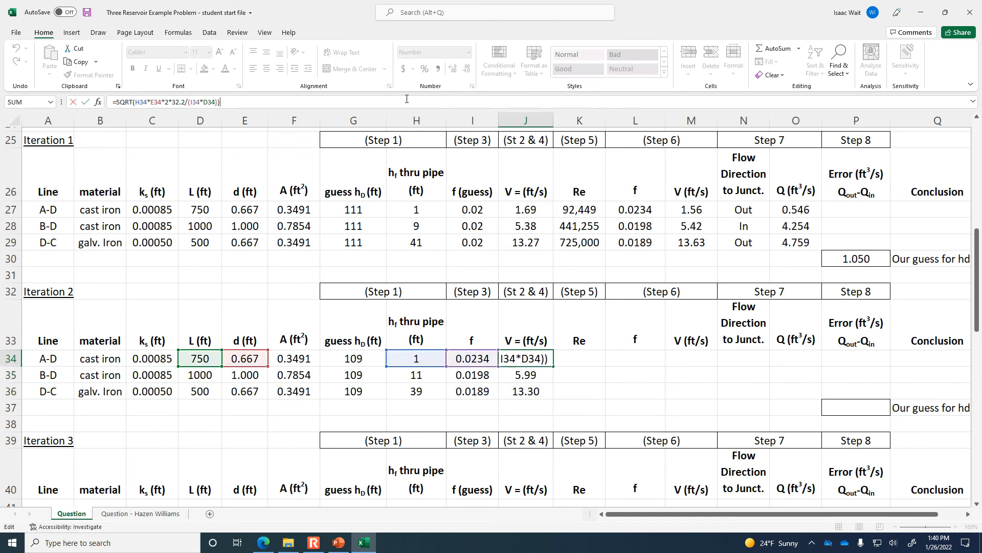
key("Escape")
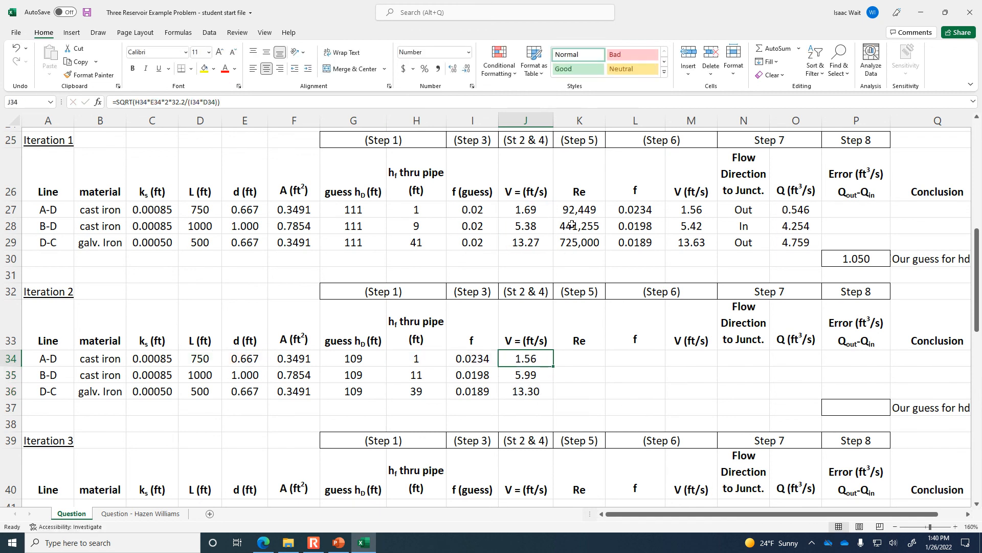
left_click_drag(582, 204, 591, 244)
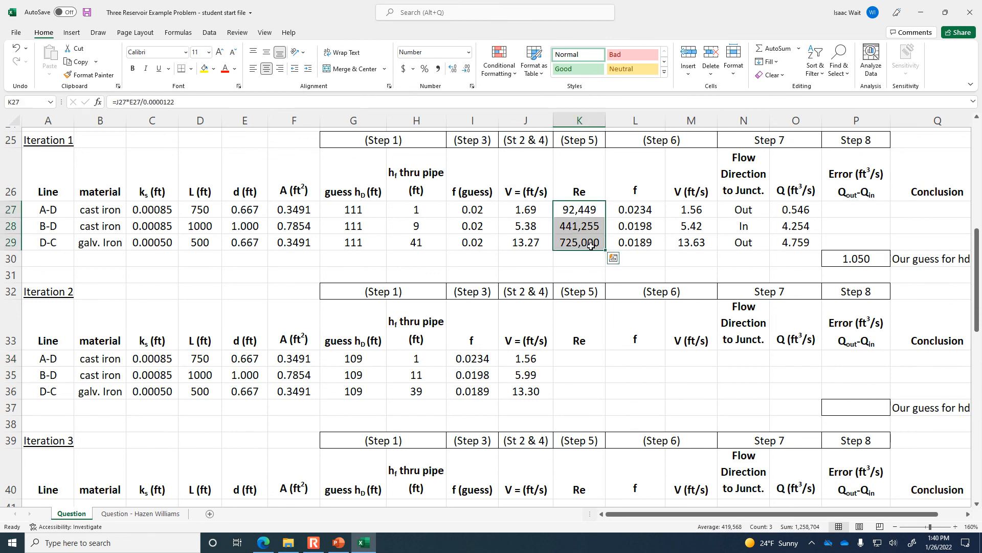
key("ctrl+c")
left_click(587, 360)
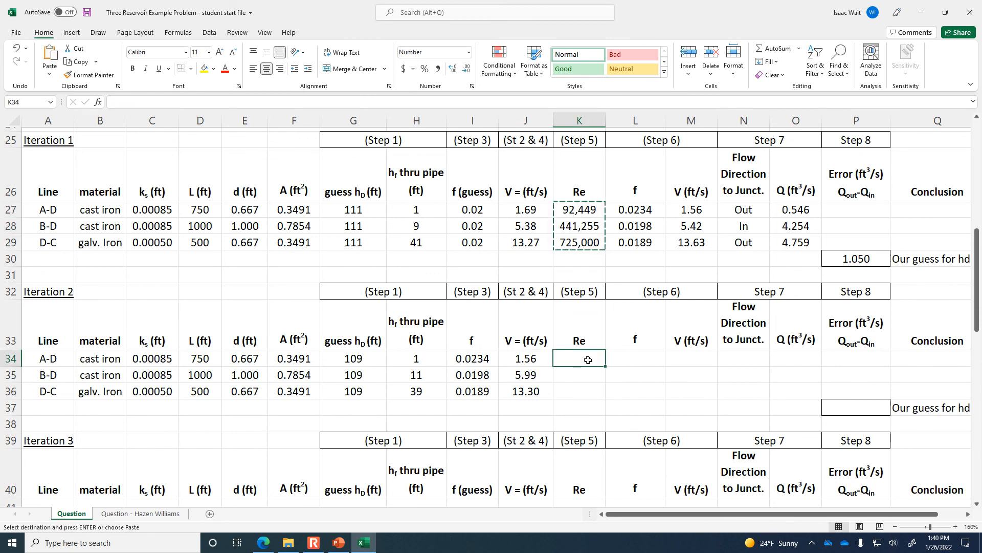
key("ctrl+v")
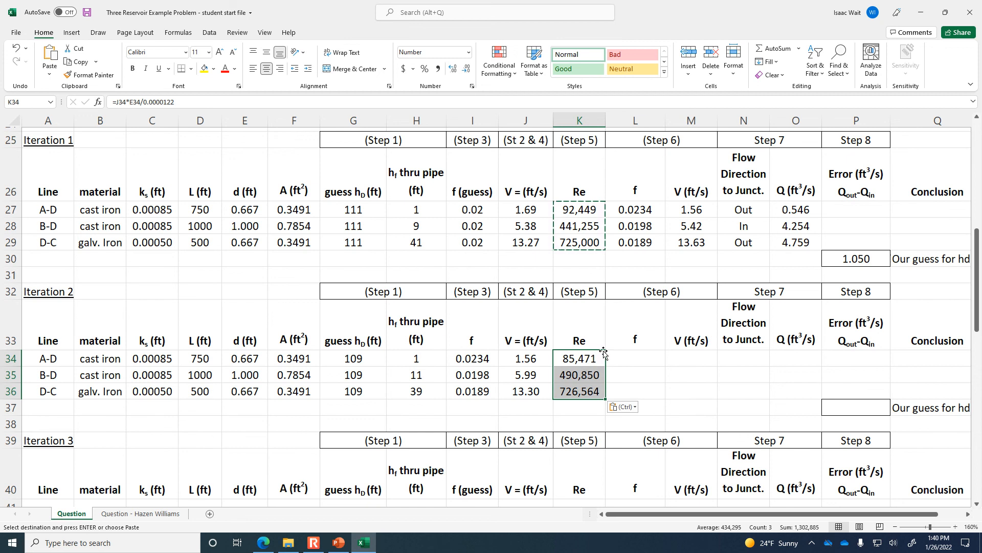
left_click(578, 360)
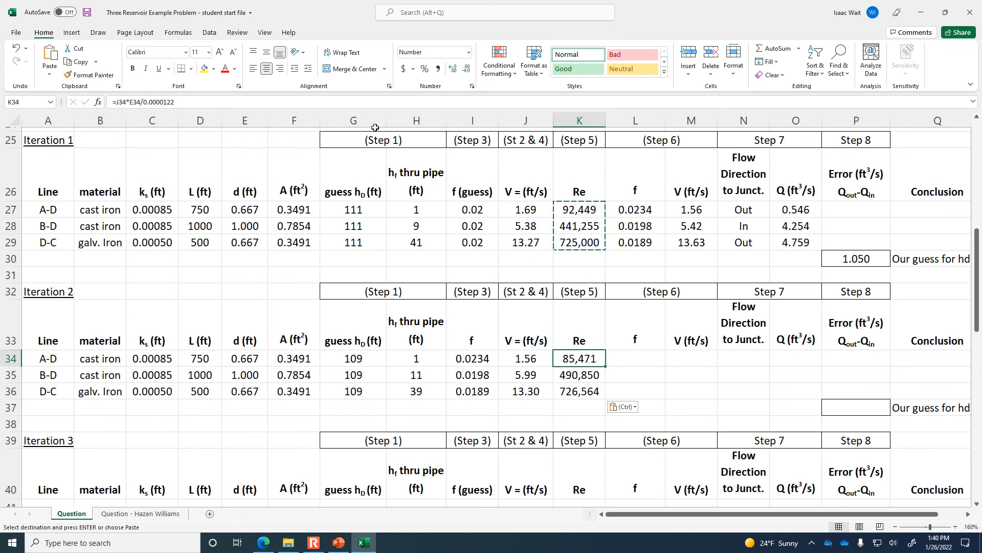
left_click(410, 103)
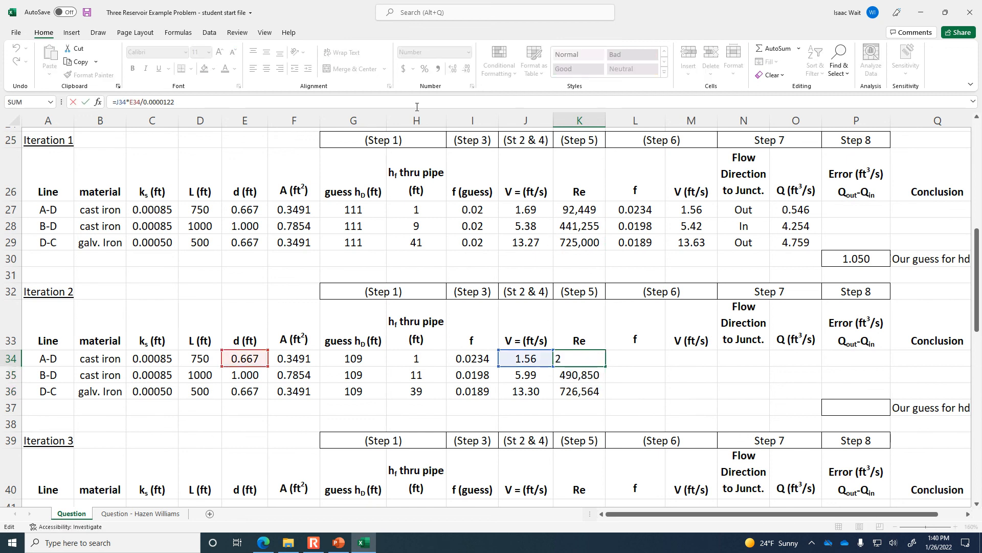
key("Escape")
Review the friction factor formula in L27, copy L27:L29 into Iteration 2 at L34, and compare I34 with L34
left_click(636, 211)
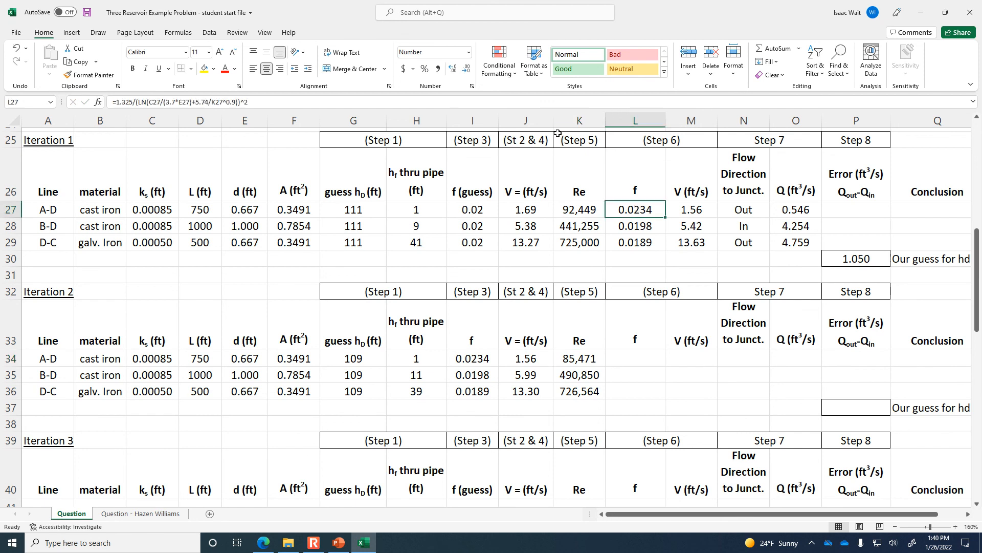
left_click(564, 101)
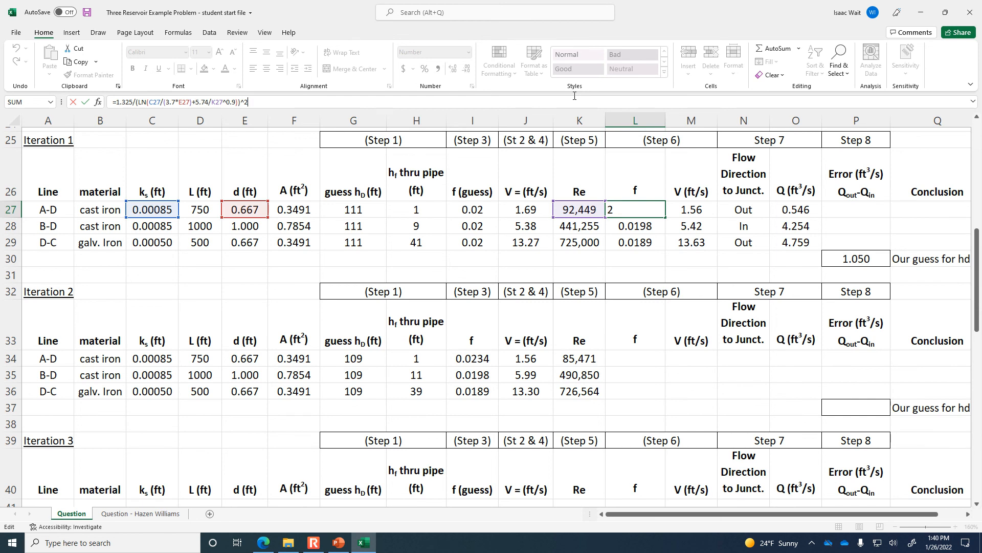
key("ctrl+Return")
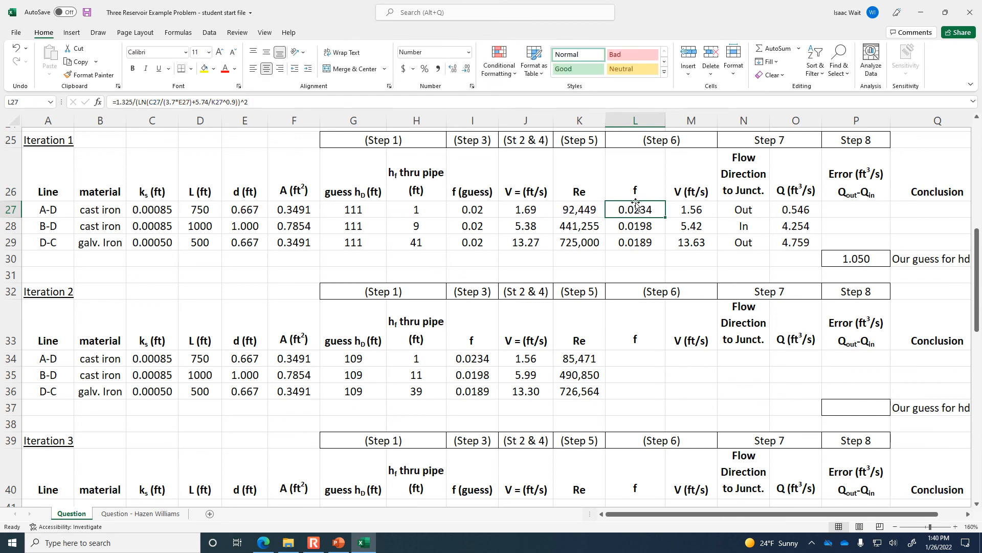
left_click_drag(629, 218, 630, 242)
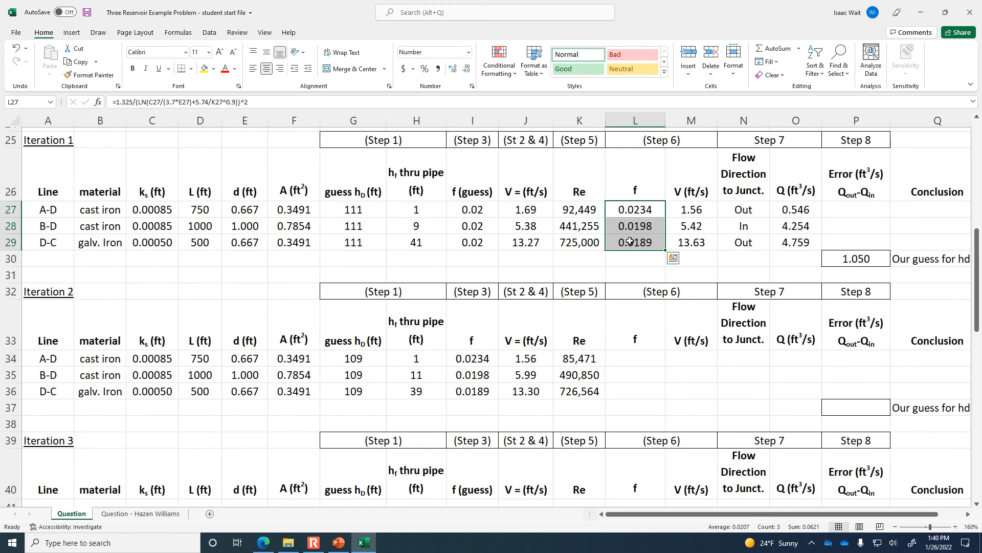
key("ctrl+c")
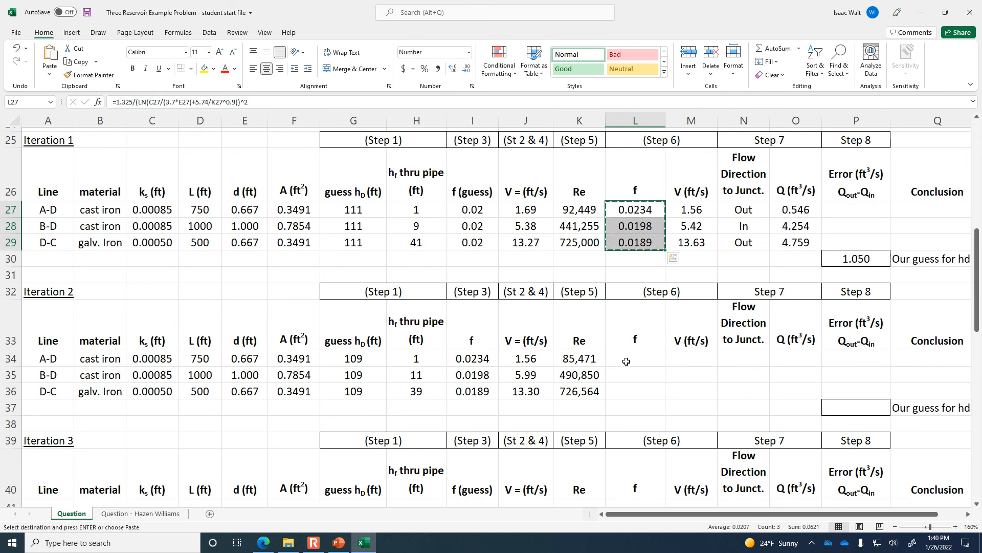
left_click(626, 362)
key("ctrl+v")
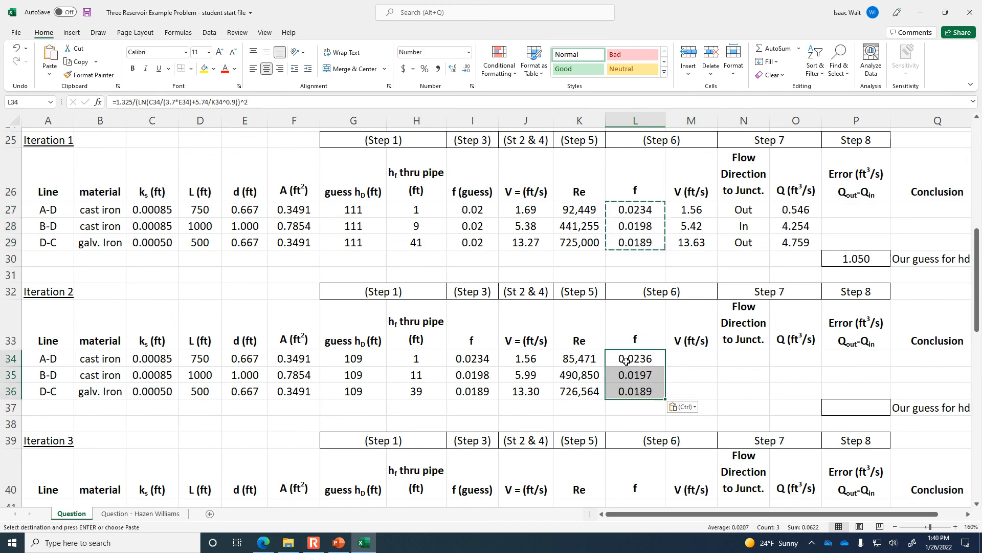
left_click(475, 359)
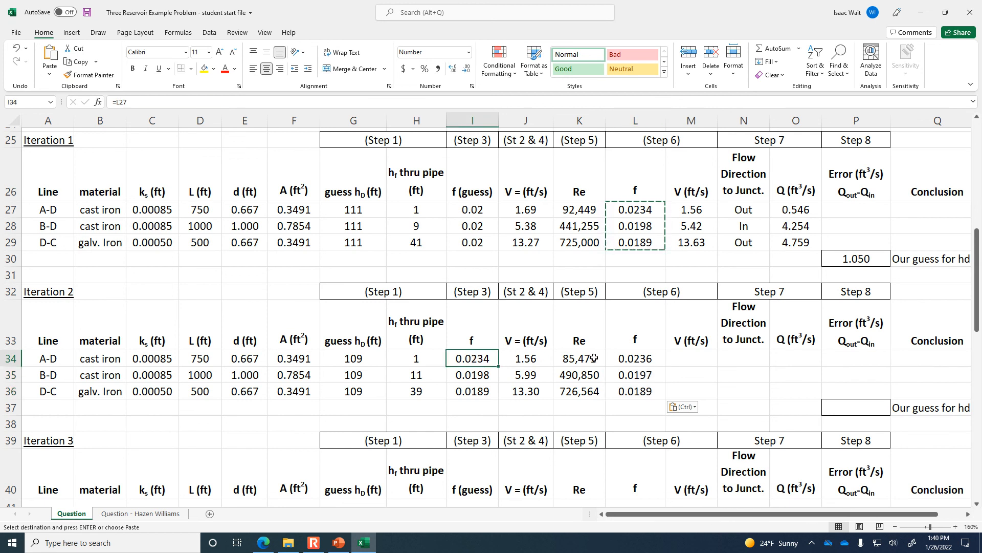
left_click(615, 358)
left_click(483, 359)
Check the velocity equation above the tables and copy the Step 6 velocity formulas M27:M29 into Iteration 2 at M34
left_click_drag(679, 204, 690, 242)
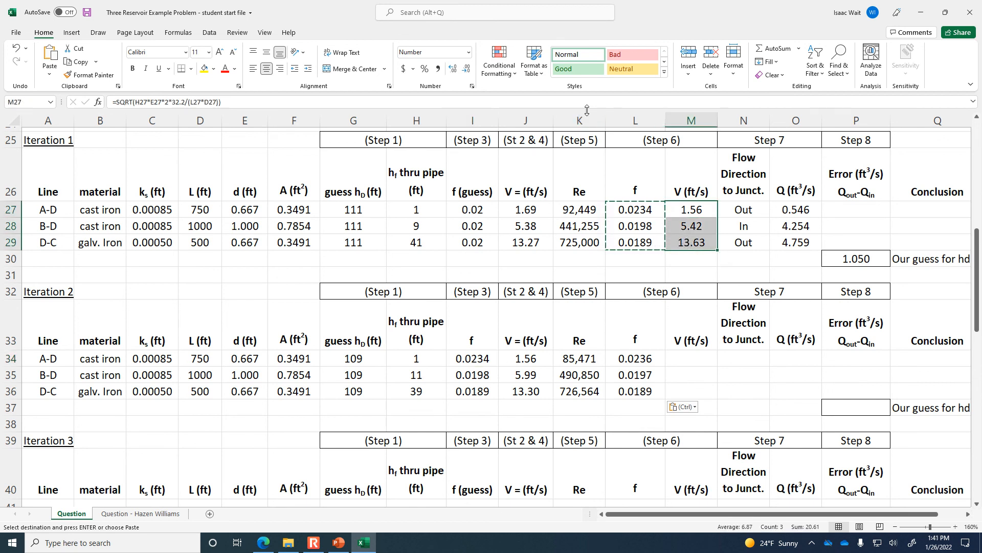
key("Escape")
scroll(718, 210, "up", 4)
left_click(719, 210)
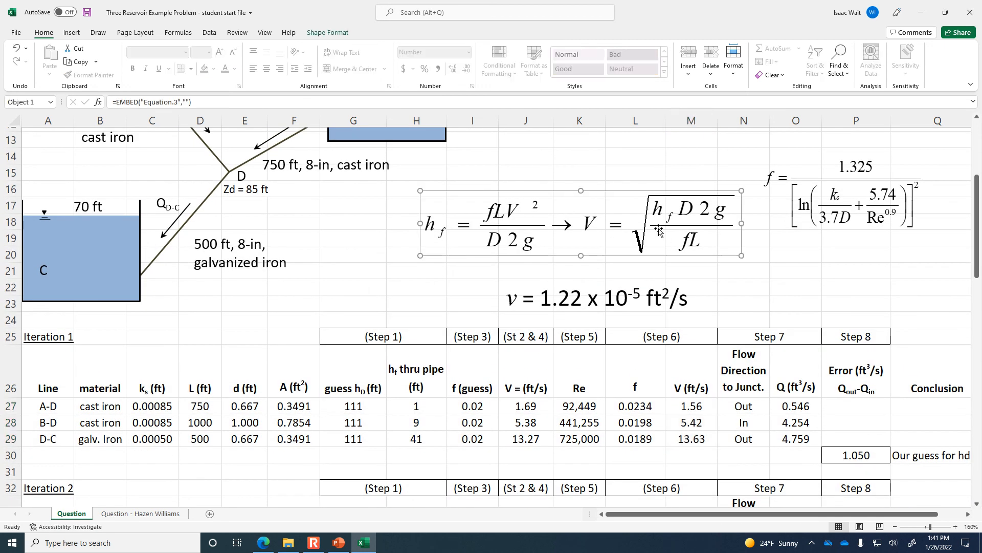
scroll(676, 259, "down", 4)
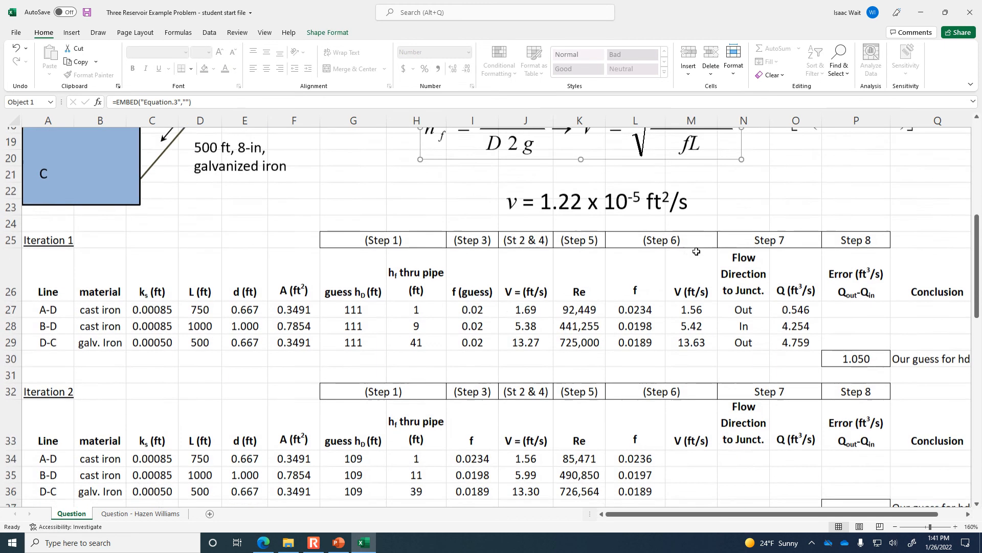
left_click_drag(699, 210, 695, 248)
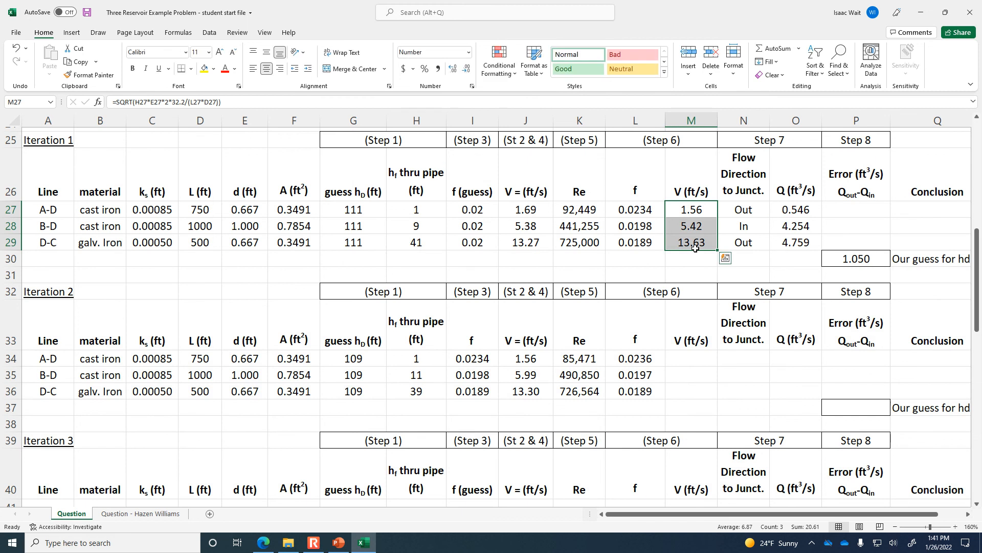
key("ctrl+c")
left_click(692, 358)
key("ctrl+v")
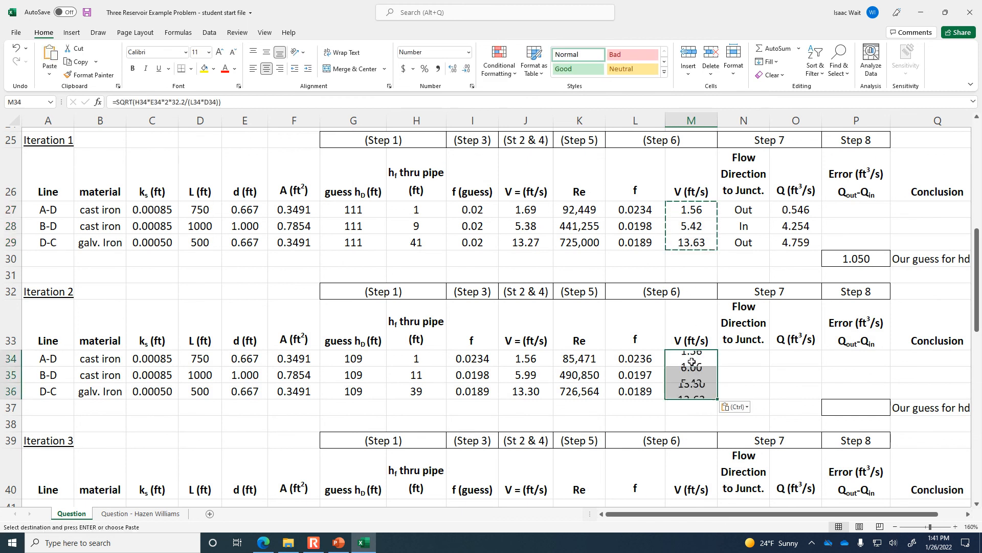
Consult the reservoir diagram and enter In as the A-D pipe's flow direction in N34
left_click(761, 358)
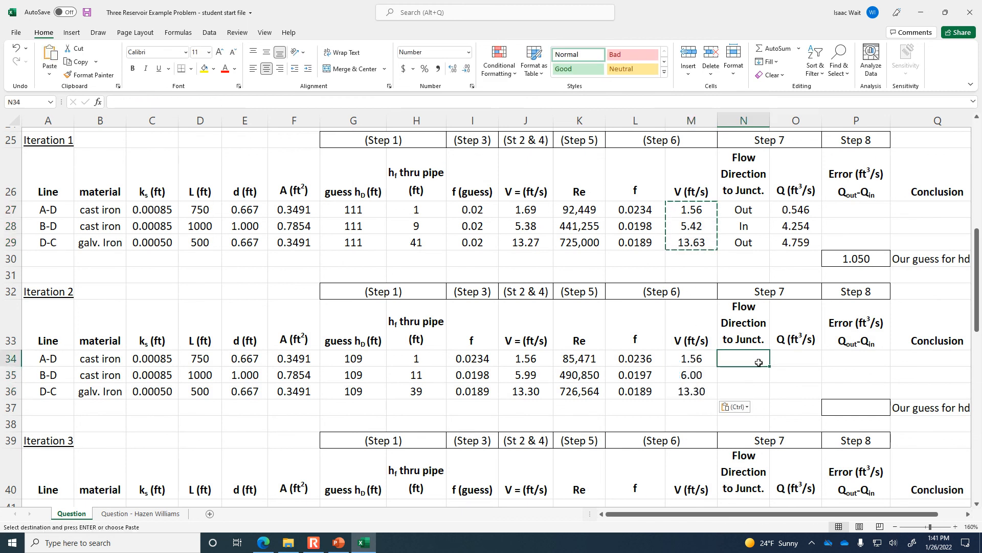
double_click(755, 372)
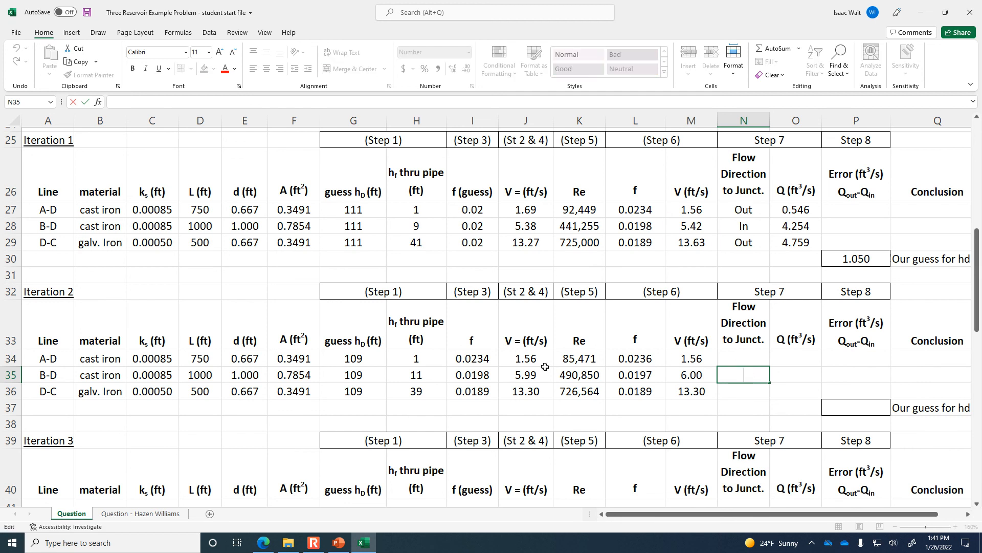
scroll(384, 360, "up", 7)
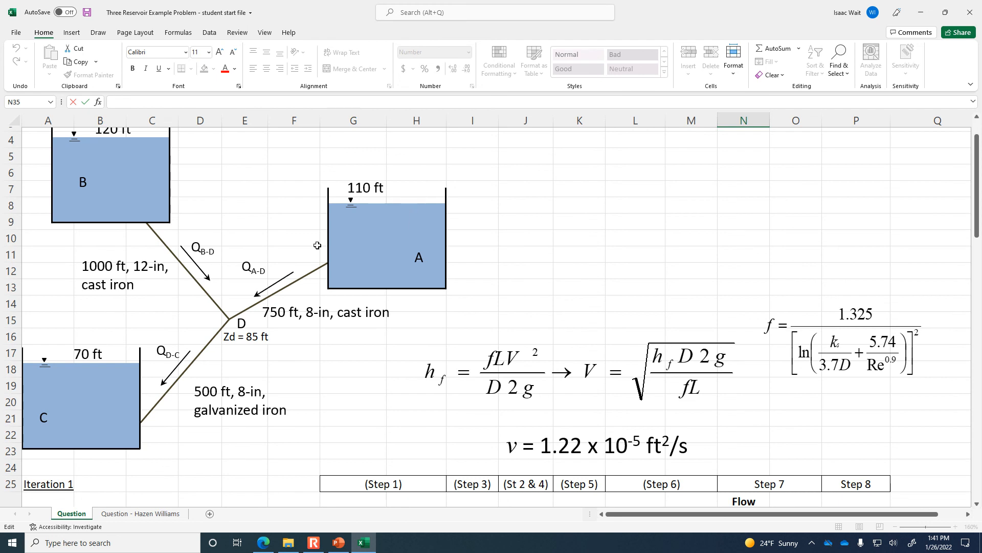
scroll(240, 301, "down", 6)
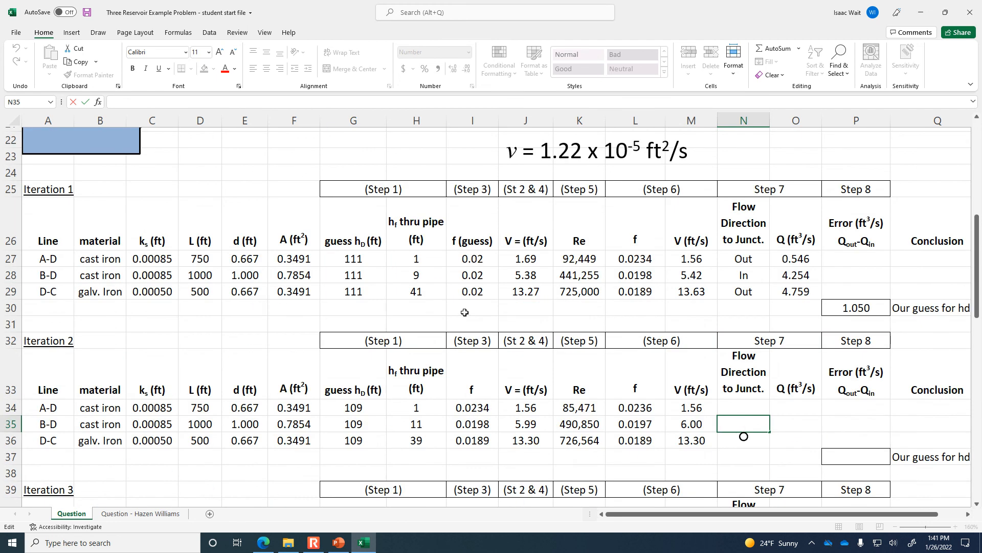
left_click(744, 407)
type("In")
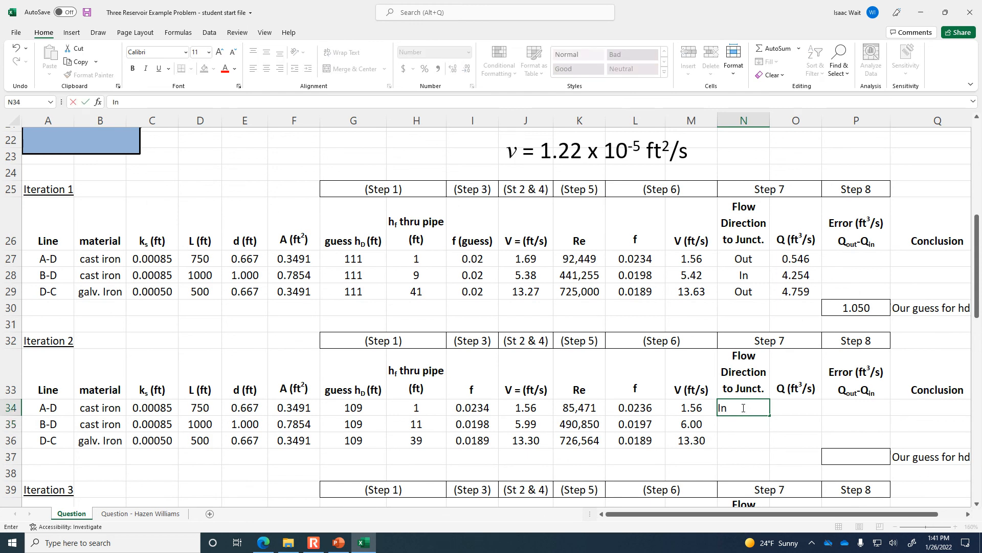
key("Return")
Using the reservoir diagram, enter the flow directions In for B-D in N35 and Out for D-C in N36
scroll(737, 404, "up", 6)
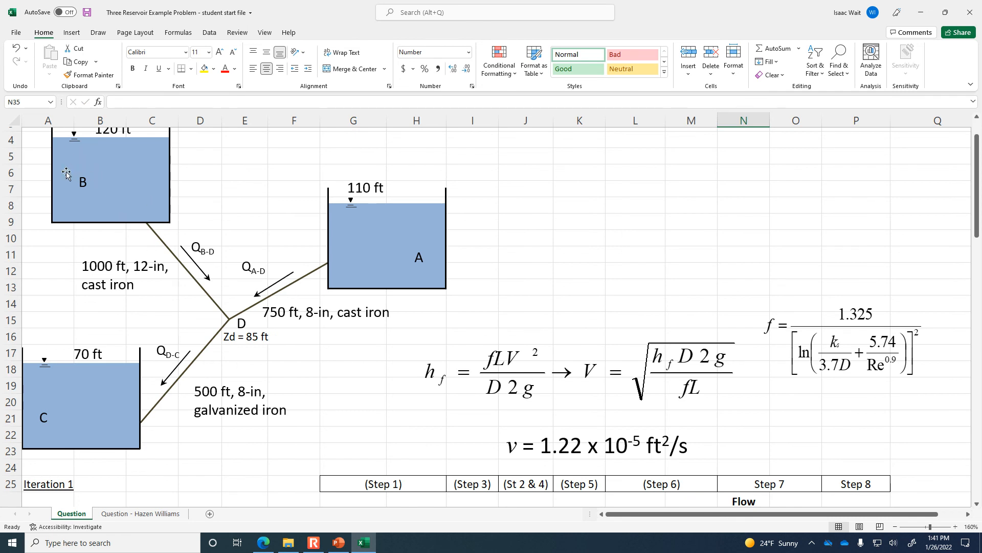
scroll(221, 324, "down", 6)
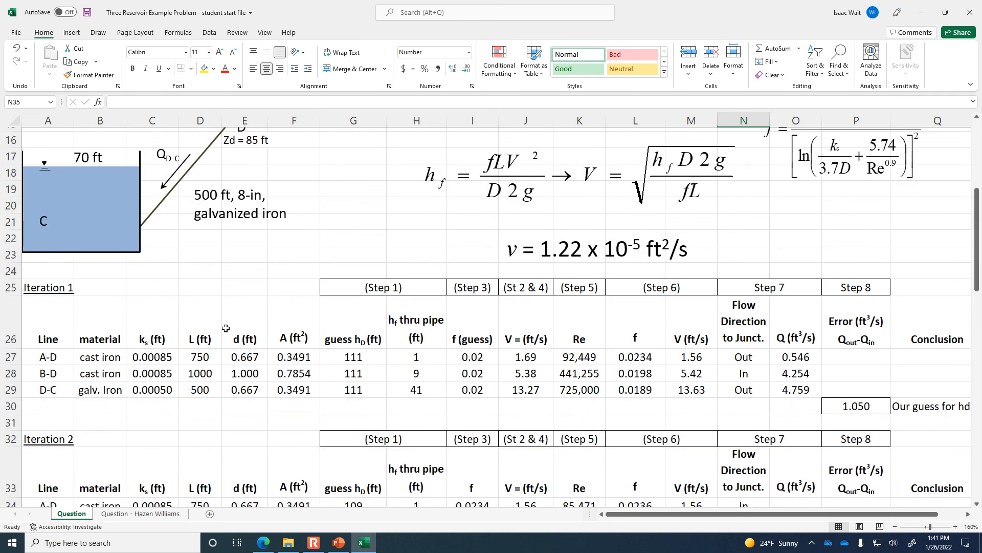
type("In")
key("Return")
scroll(248, 329, "up", 5)
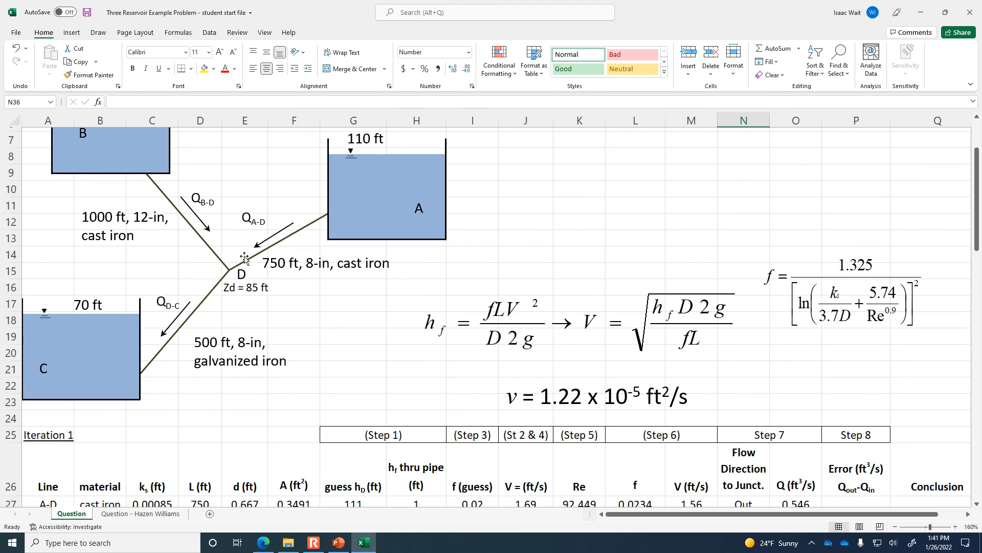
scroll(149, 341, "down", 4)
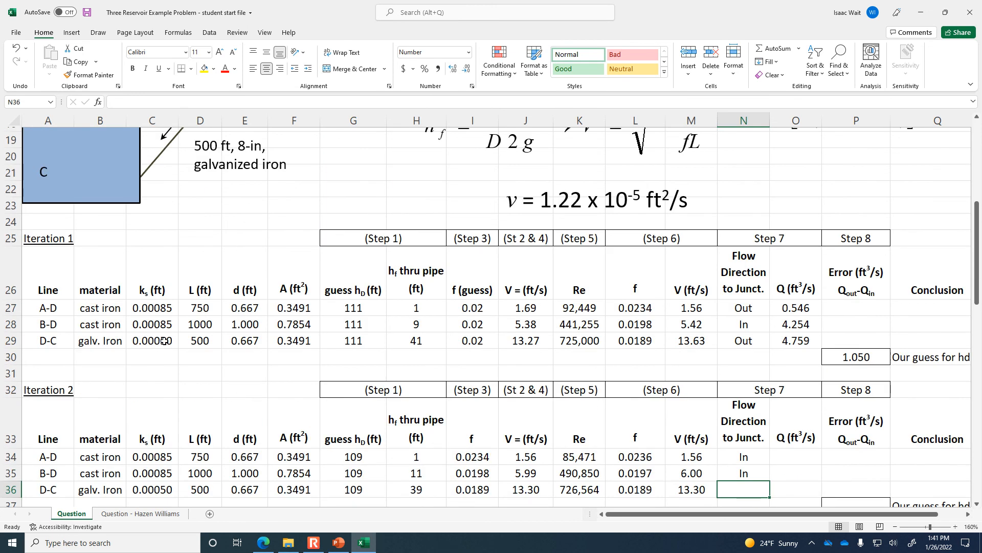
type("Out")
key("Return")
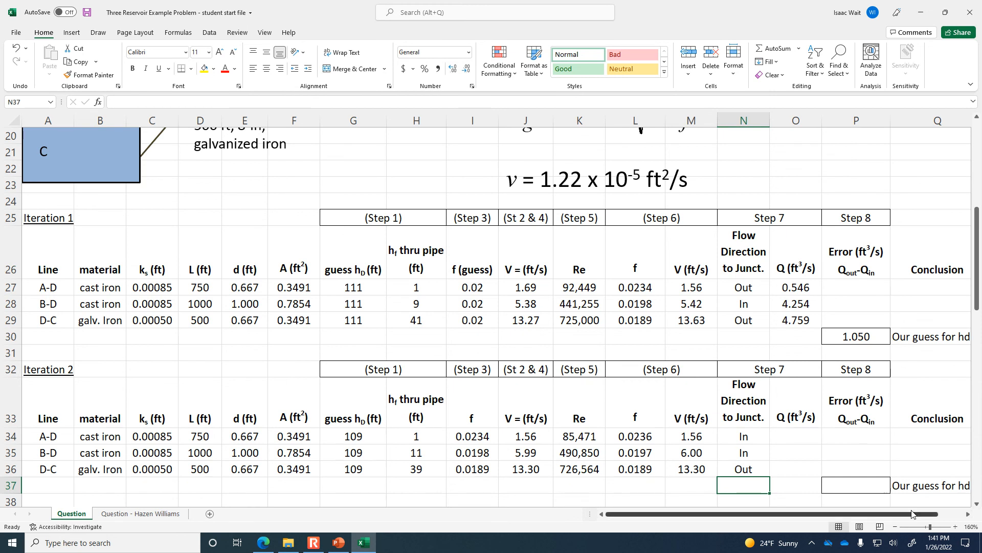
Copy the flow rate formulas from O27:O28 into Iteration 2 at O34 and from O29 into O36
left_click(805, 435)
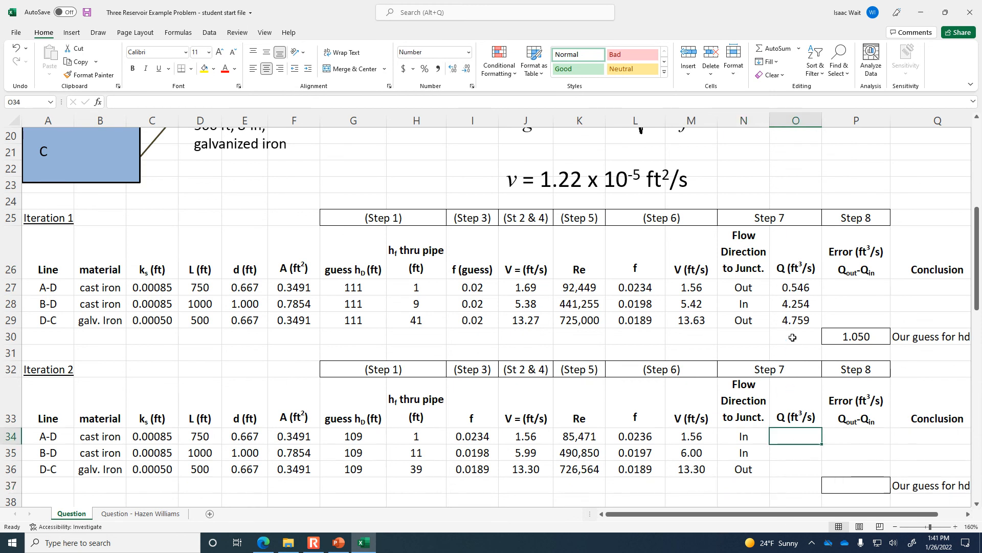
left_click_drag(792, 288, 793, 307)
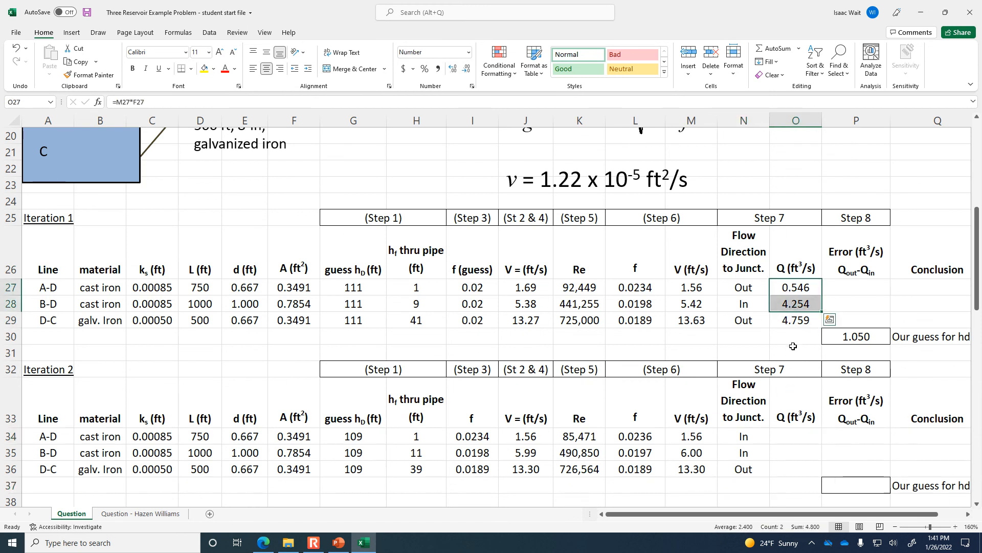
key("ctrl+c")
left_click(794, 433)
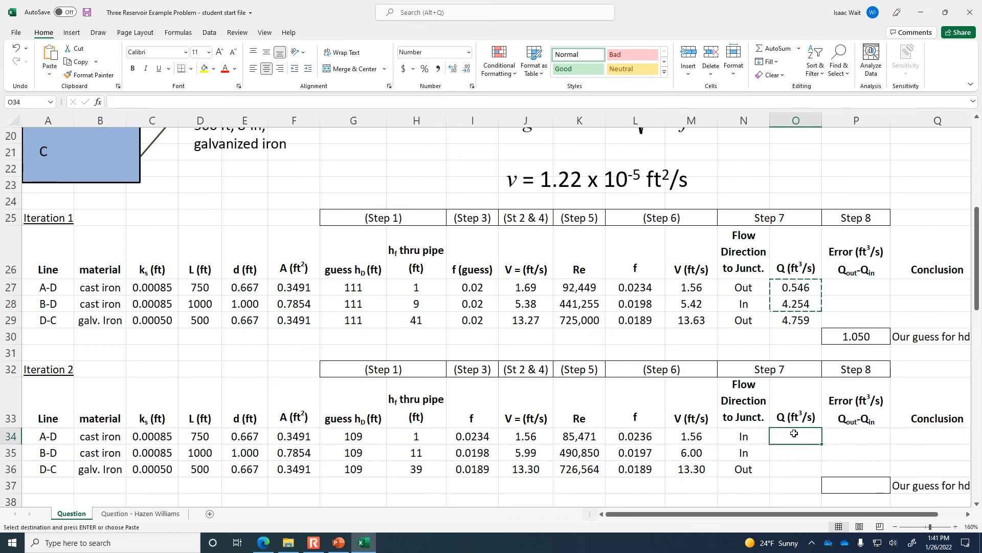
key("ctrl+v")
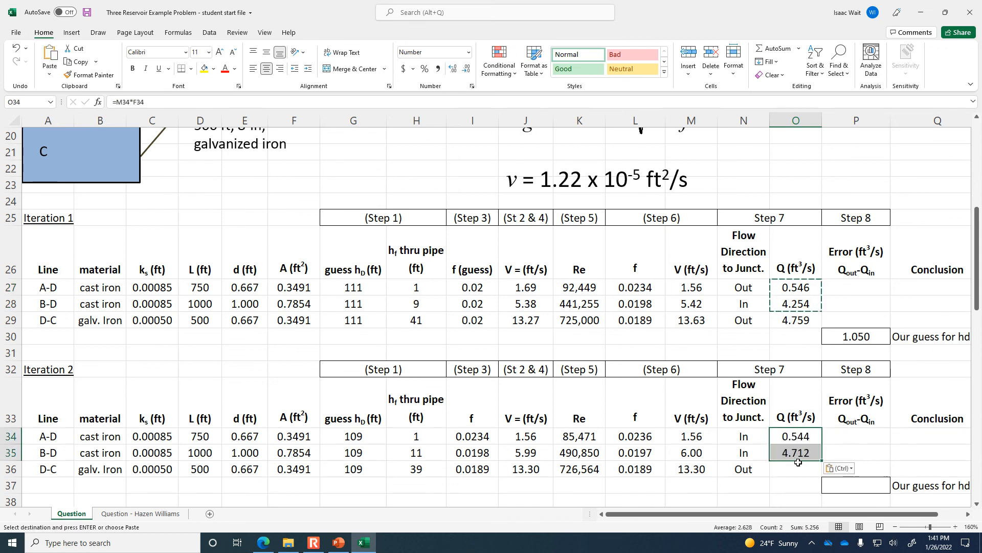
left_click(794, 324)
key("ctrl+c")
left_click(797, 468)
key("ctrl+v")
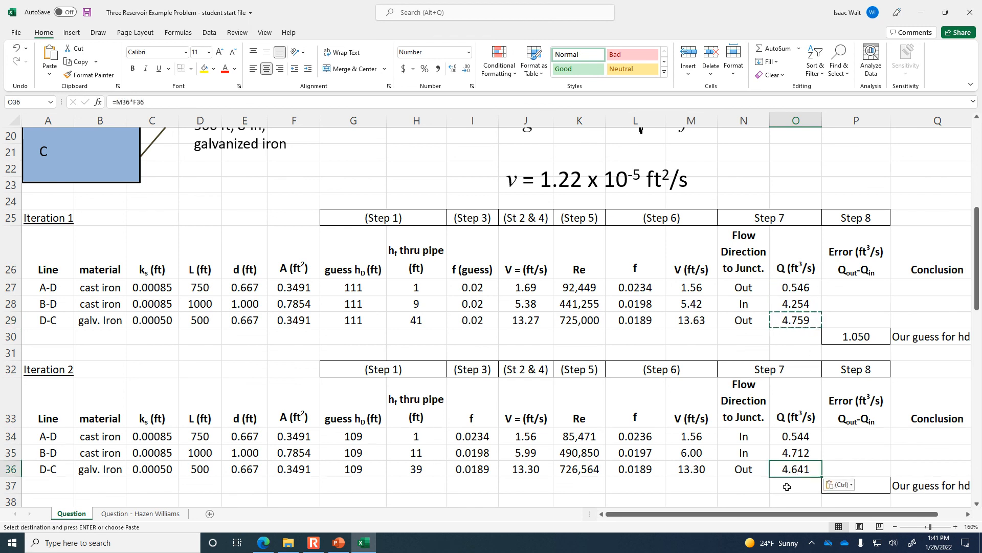
Calculate Iteration 2's flow error in P37 with the formula =O36-O35-O34
double_click(885, 455)
left_click(861, 479)
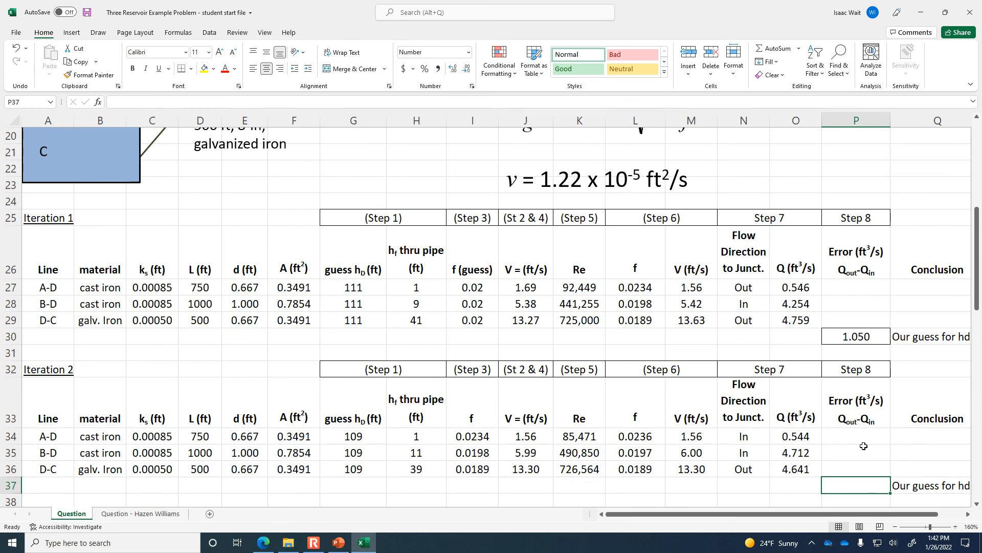
type("=")
left_click(795, 467)
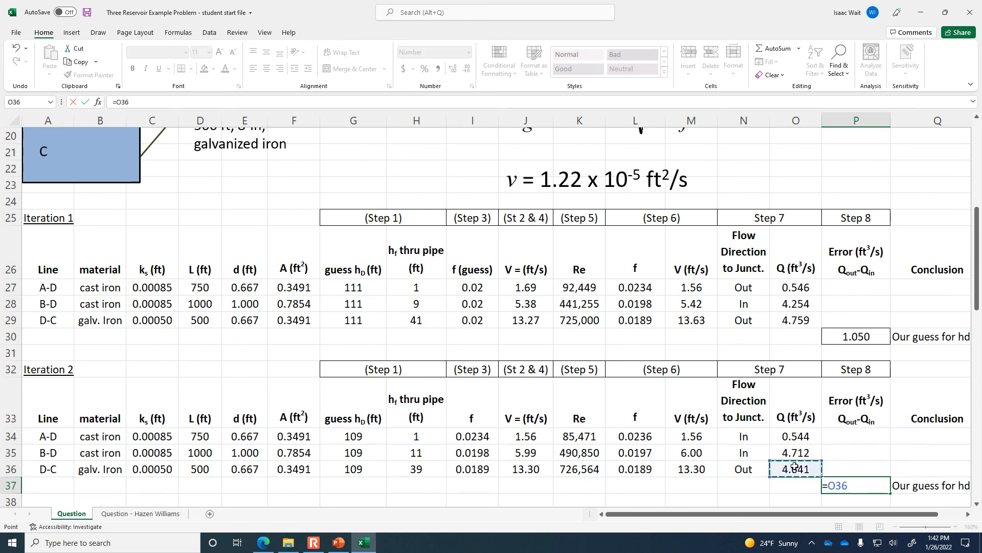
type("-")
left_click(798, 453)
type("-")
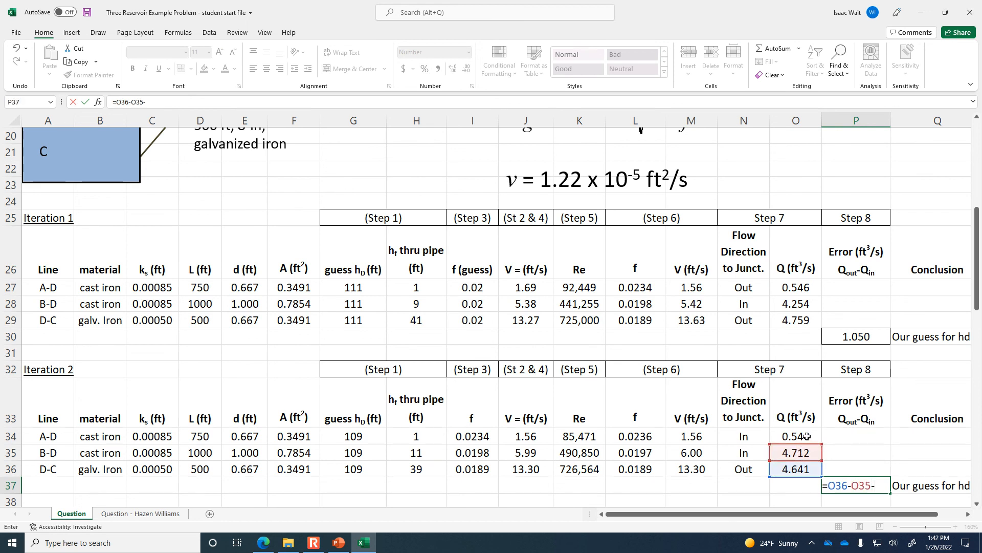
left_click(806, 436)
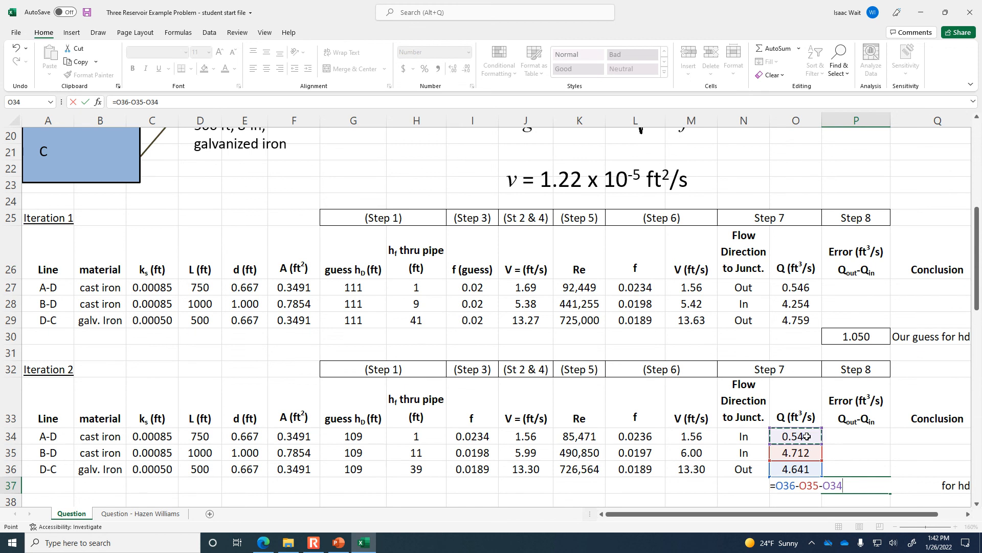
key("Return")
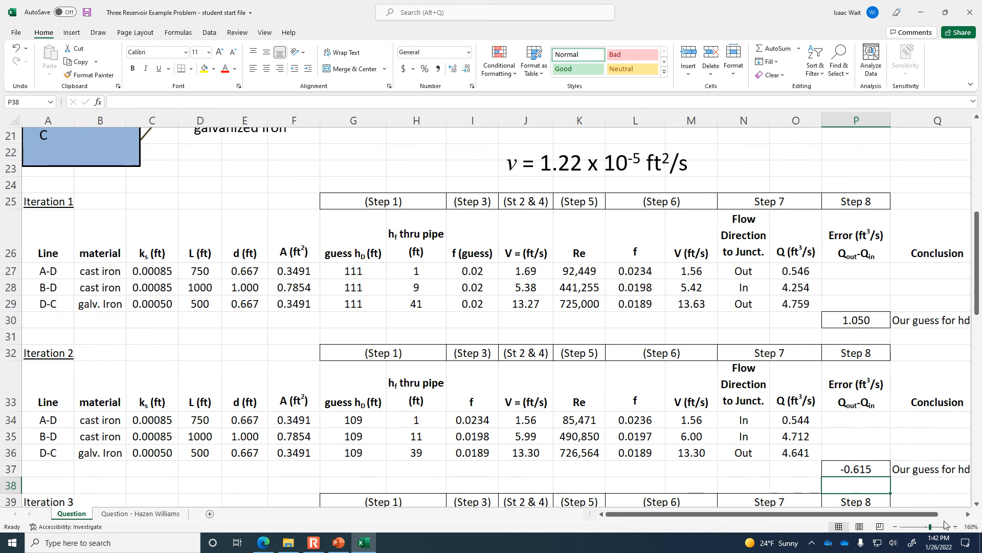
Review the Step 8 continuity rule on the PowerPoint slide and, back in Excel, compare the errors and conclusions of Iterations 1 and 2
left_click(339, 542)
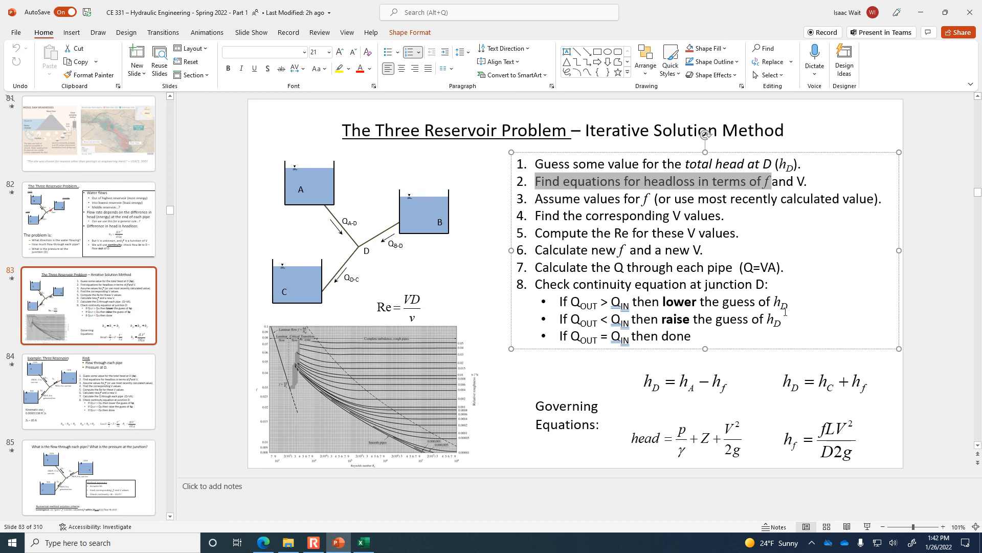
left_click(364, 543)
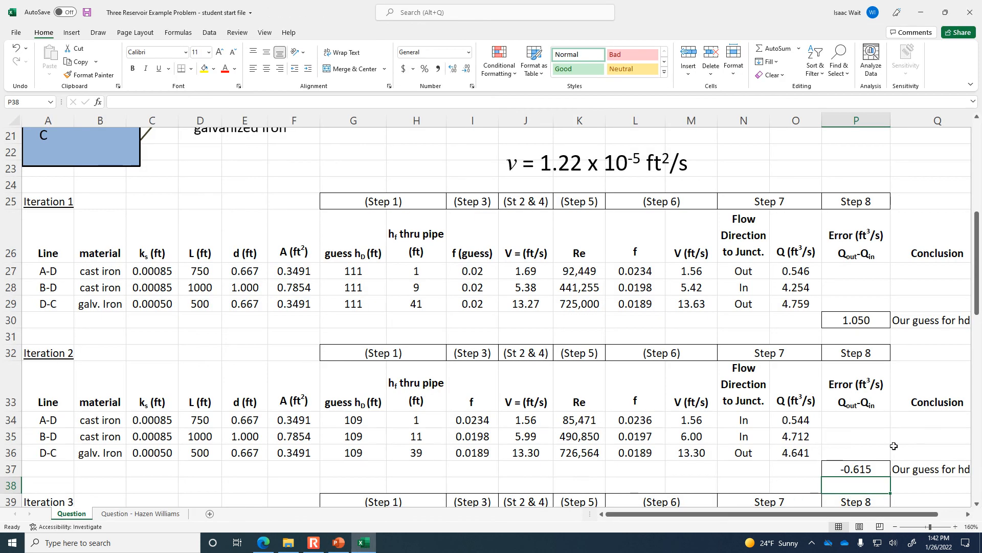
left_click(874, 471)
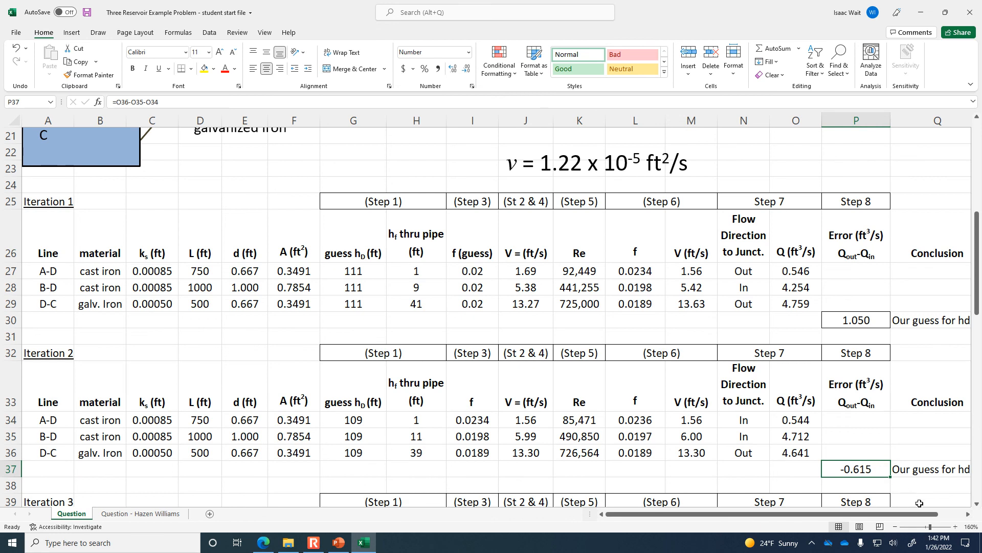
left_click_drag(928, 517, 967, 520)
left_click(965, 518)
left_click(965, 517)
left_click(966, 517)
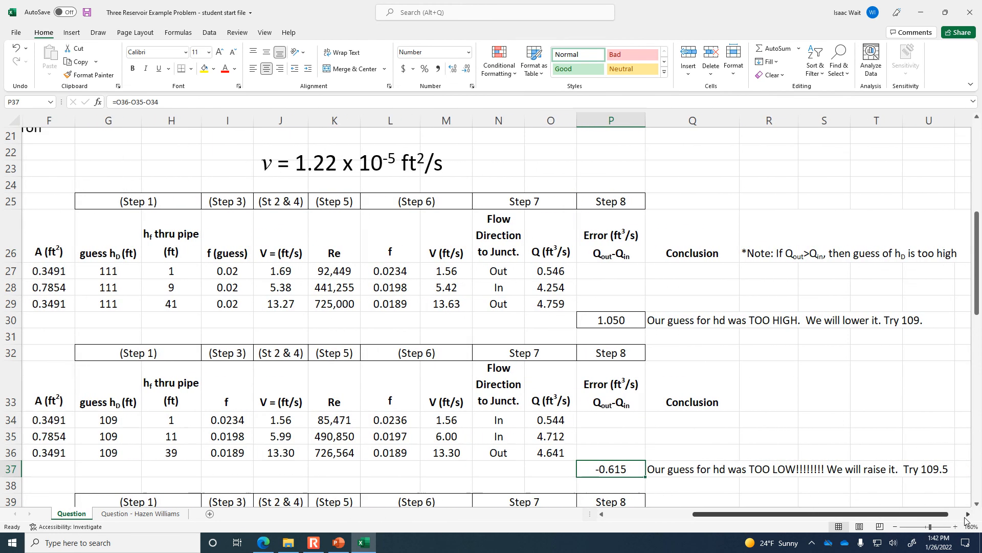
left_click(965, 517)
left_click_drag(907, 516, 832, 522)
left_click(819, 317)
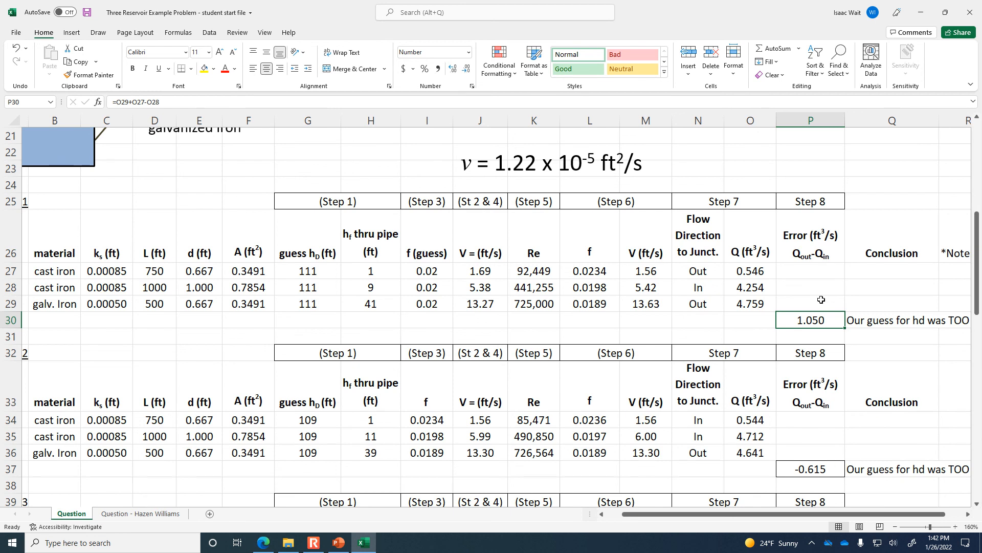
left_click(612, 515)
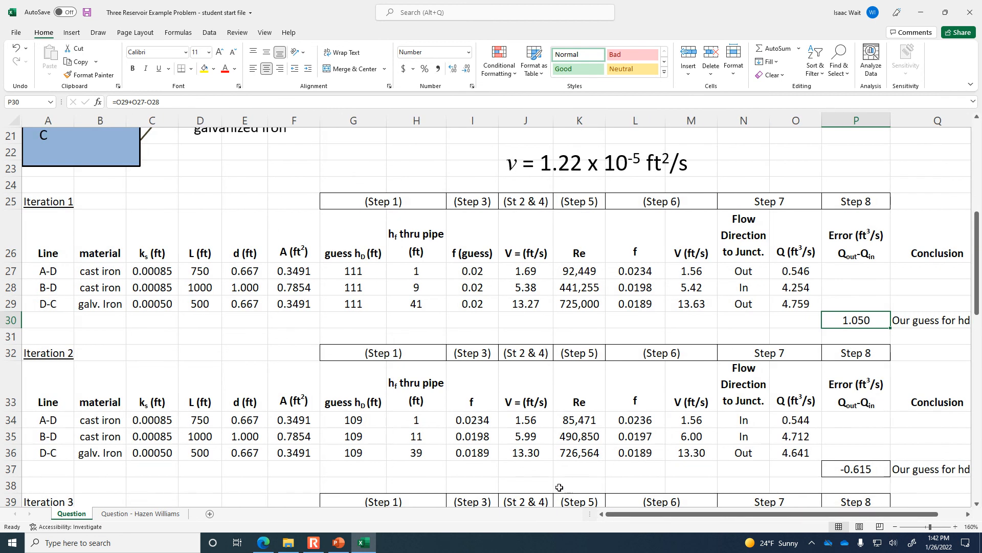
Copy the Iteration 2 rows A34:P37, including all formulas, into the Iteration 3 table at A41
scroll(434, 396, "down", 1)
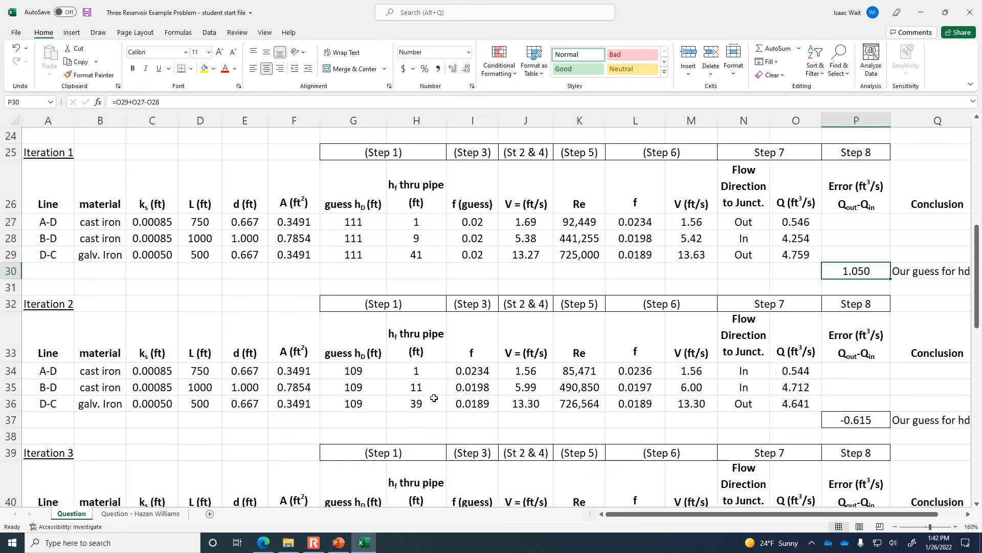
left_click_drag(52, 369, 848, 424)
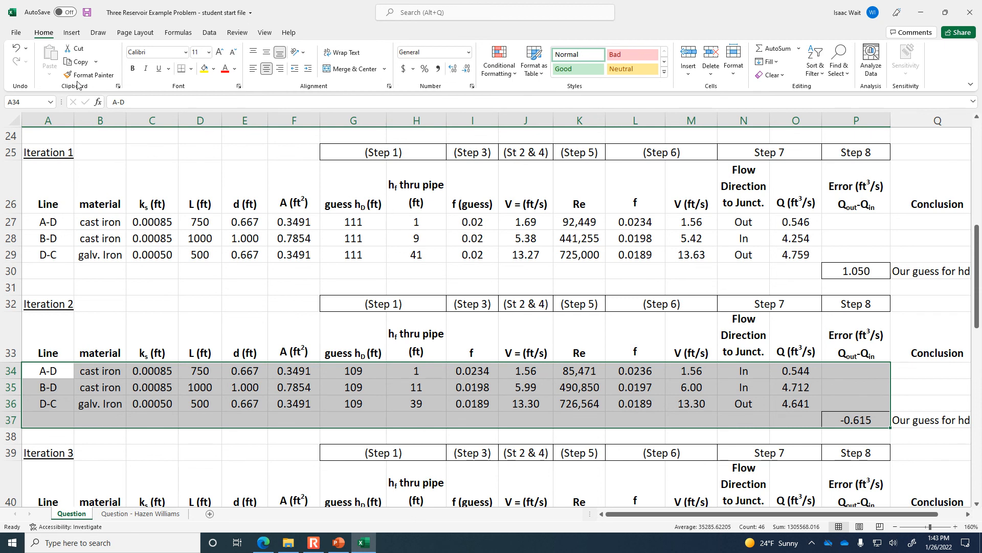
left_click(78, 62)
scroll(78, 190, "down", 2)
left_click(49, 419)
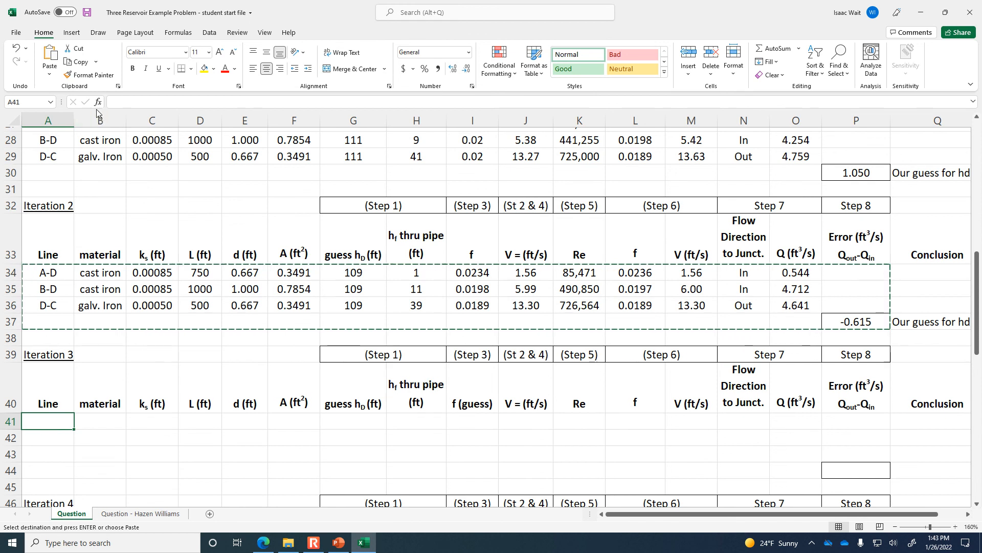
left_click(58, 67)
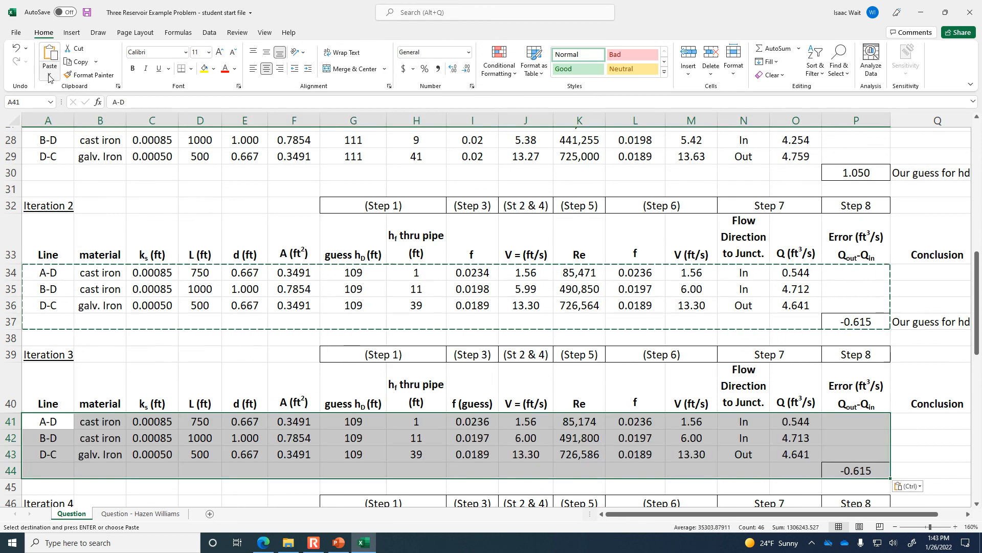
Set Iteration 3's junction head guess in G41 to 109.5 ft and check the error in P44
left_click(360, 421)
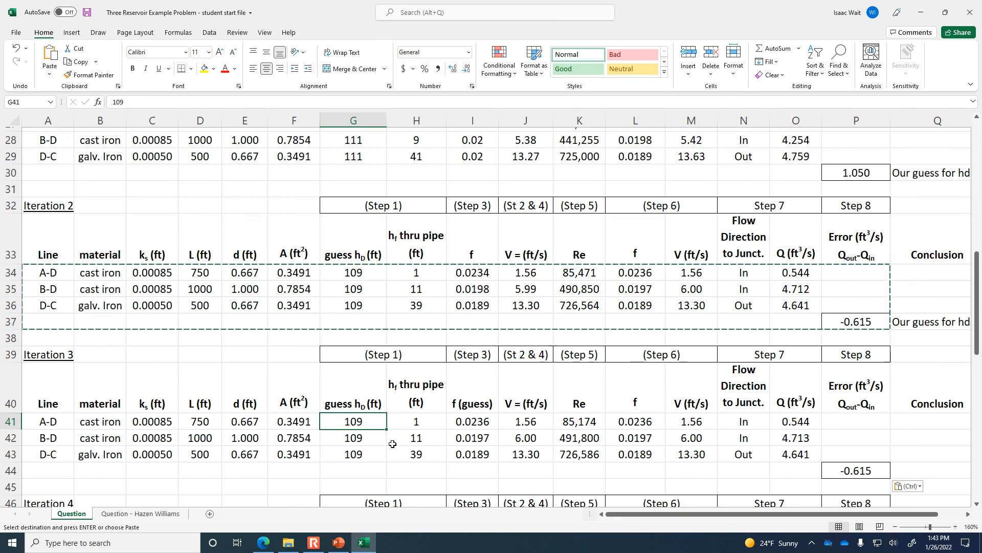
type("109.5")
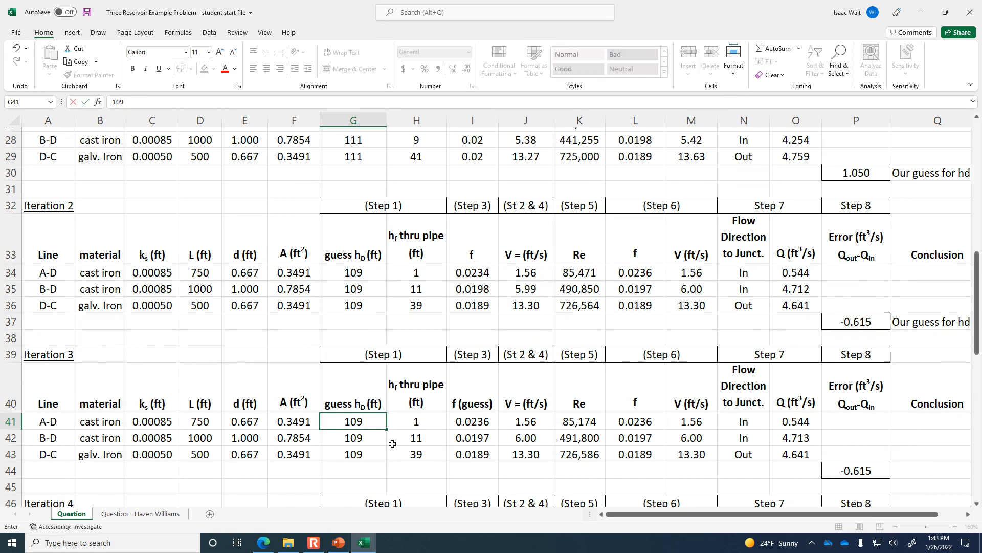
key("Return")
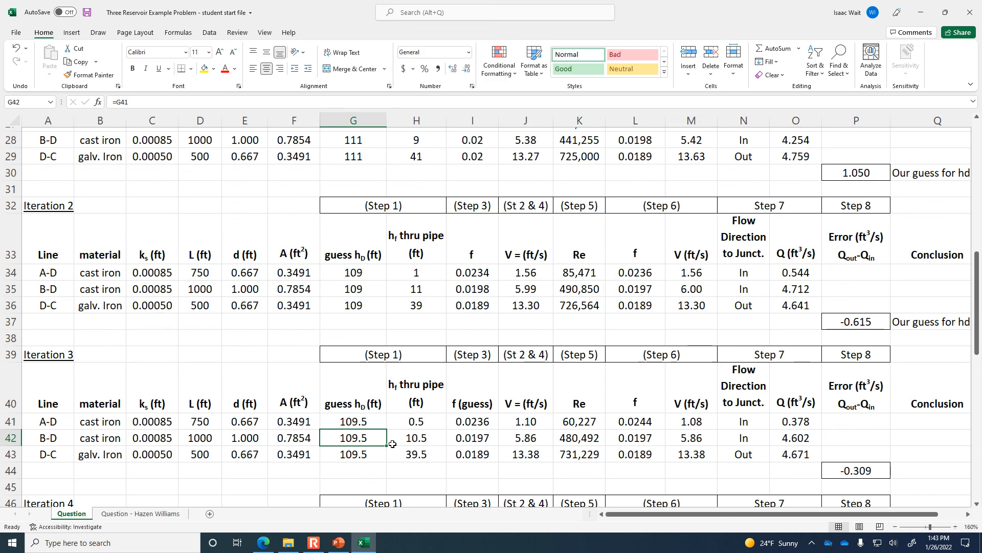
left_click(871, 469)
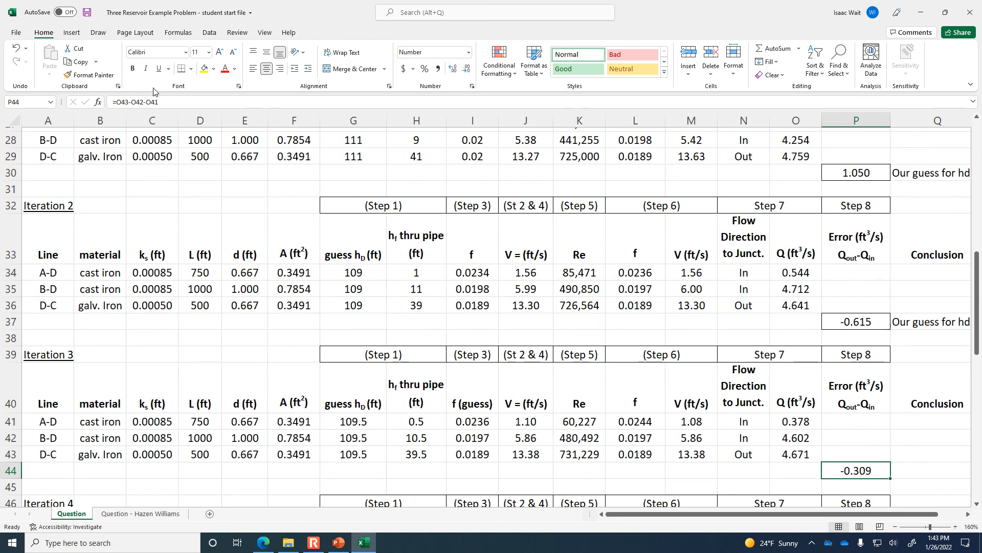
Compare the guessed friction factors in I41:I43 with the calculated ones in L41:L43 for each Iteration 3 pipe
left_click(352, 275)
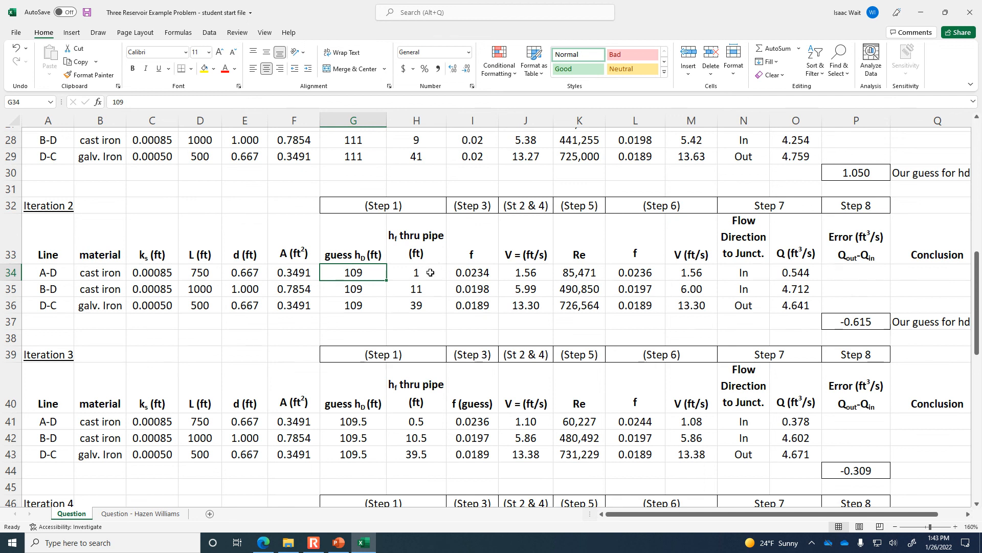
left_click(483, 418)
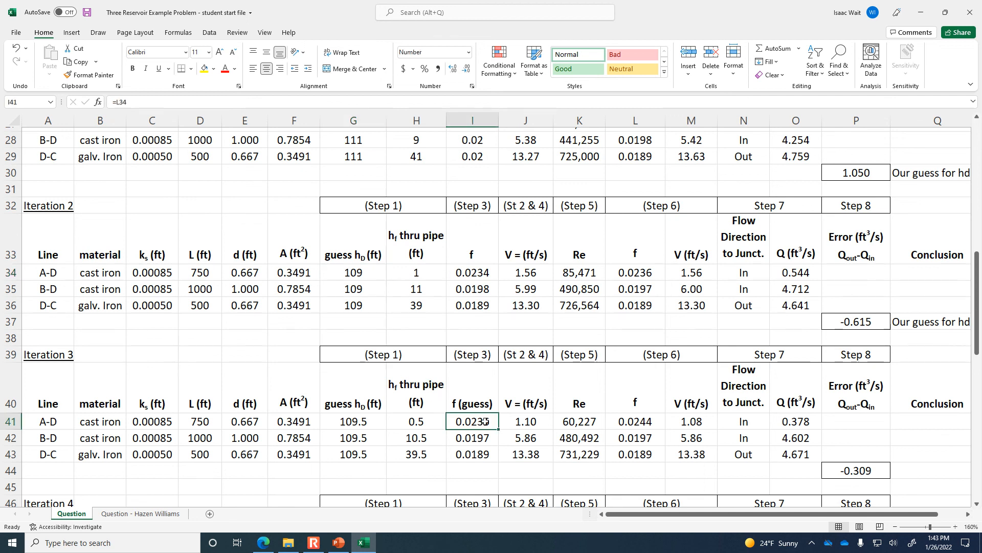
left_click(619, 416)
left_click(435, 417)
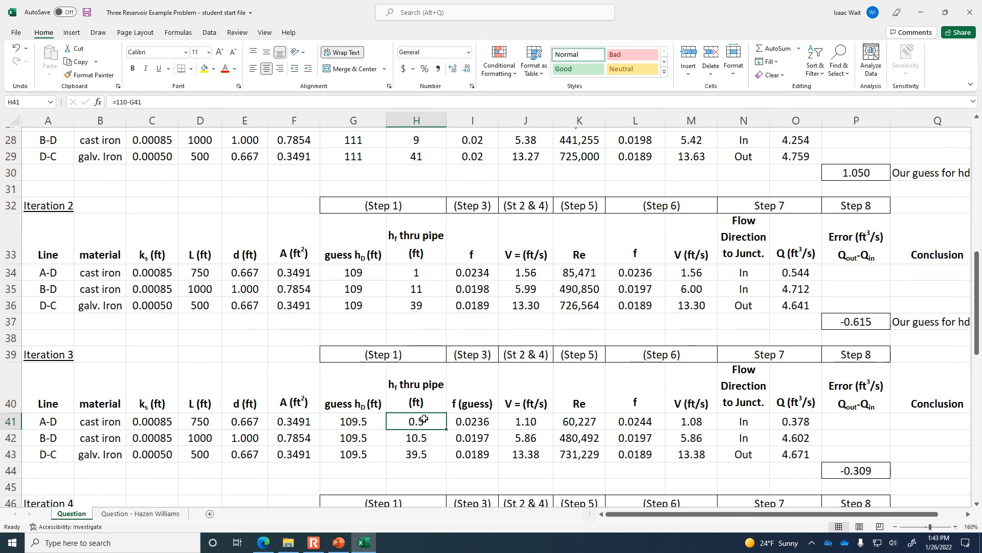
left_click(367, 421)
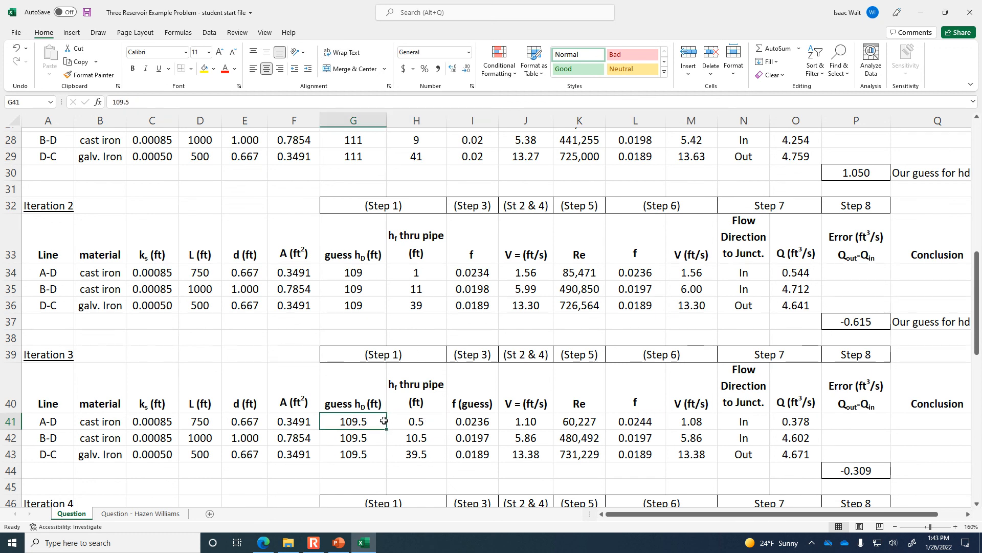
left_click(476, 422)
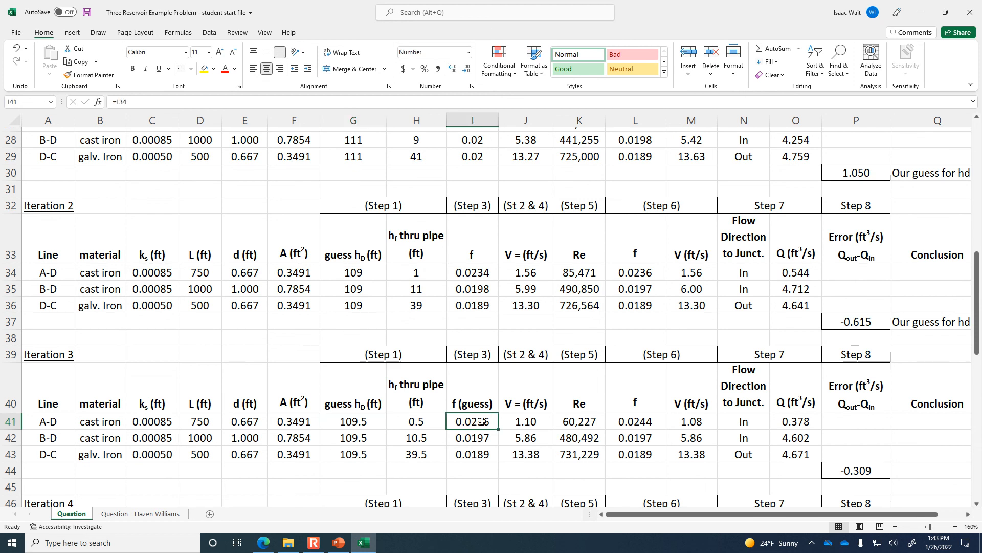
left_click(614, 421)
left_click(482, 423)
left_click(483, 454)
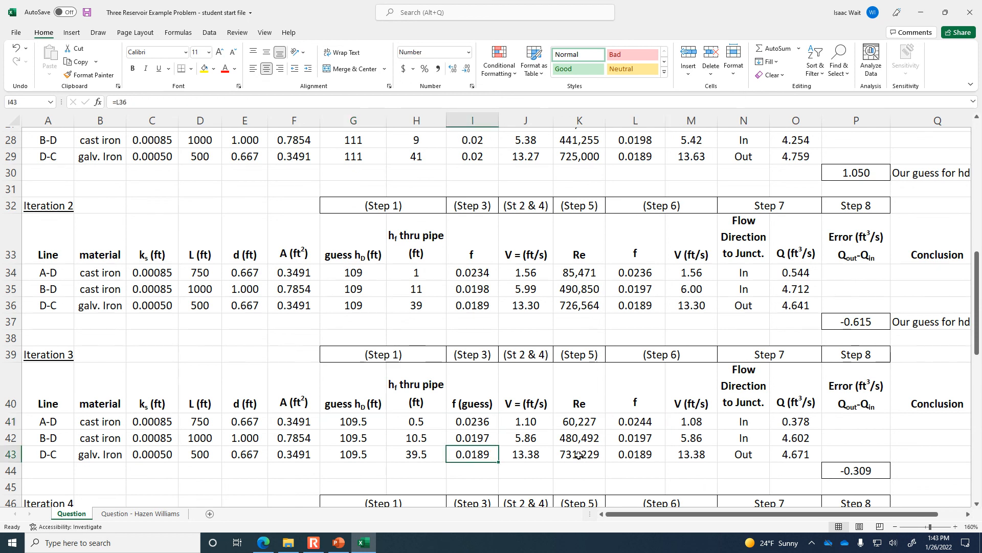
left_click(639, 456)
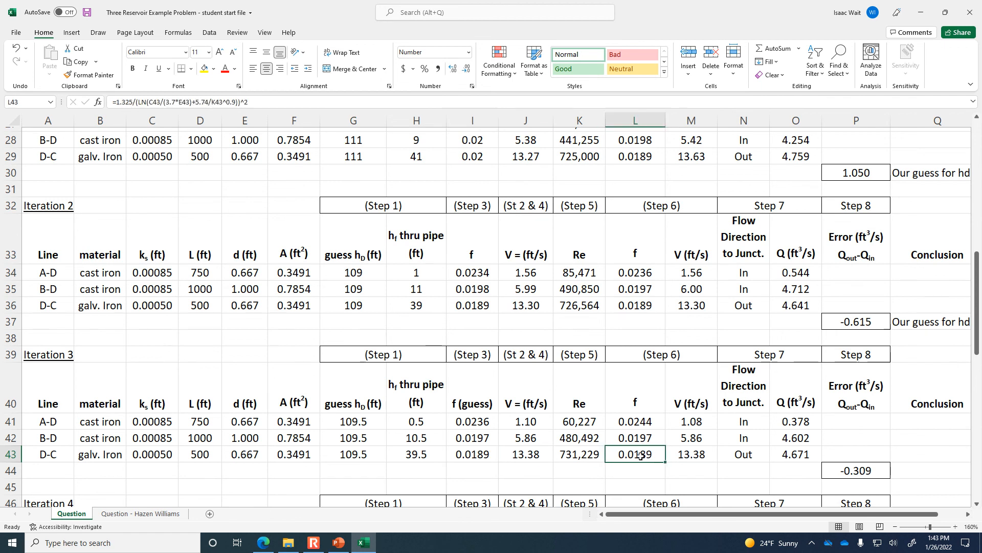
left_click(463, 455)
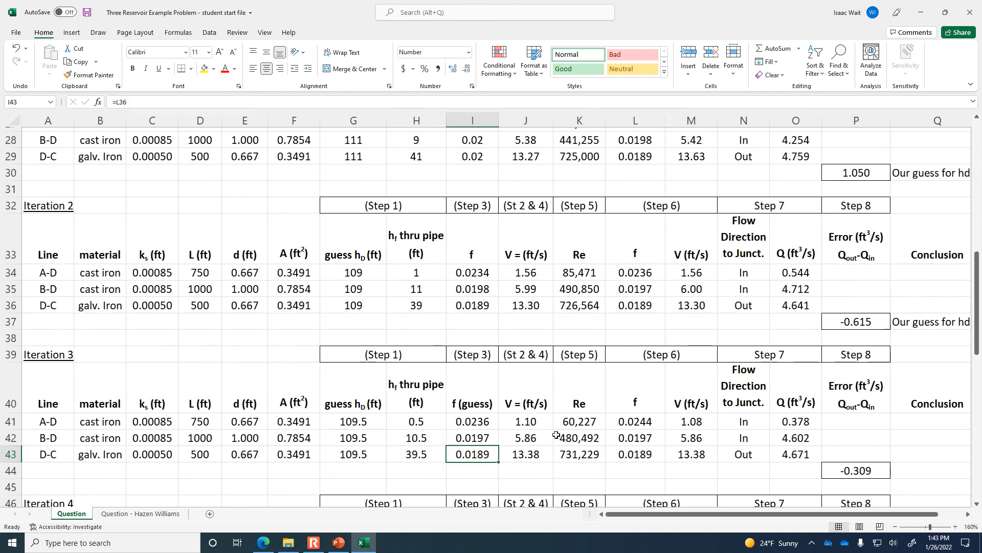
left_click(639, 453)
left_click(478, 436)
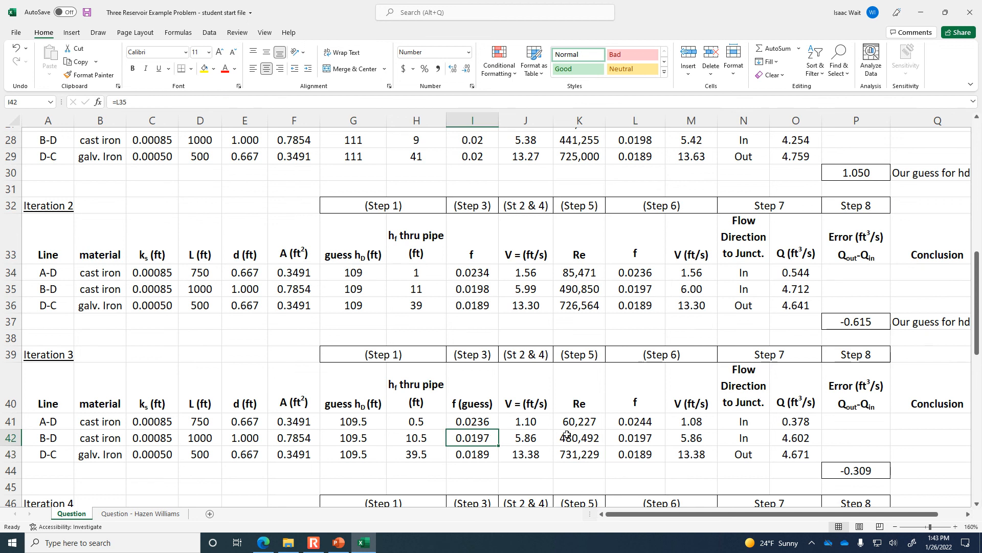
left_click(639, 434)
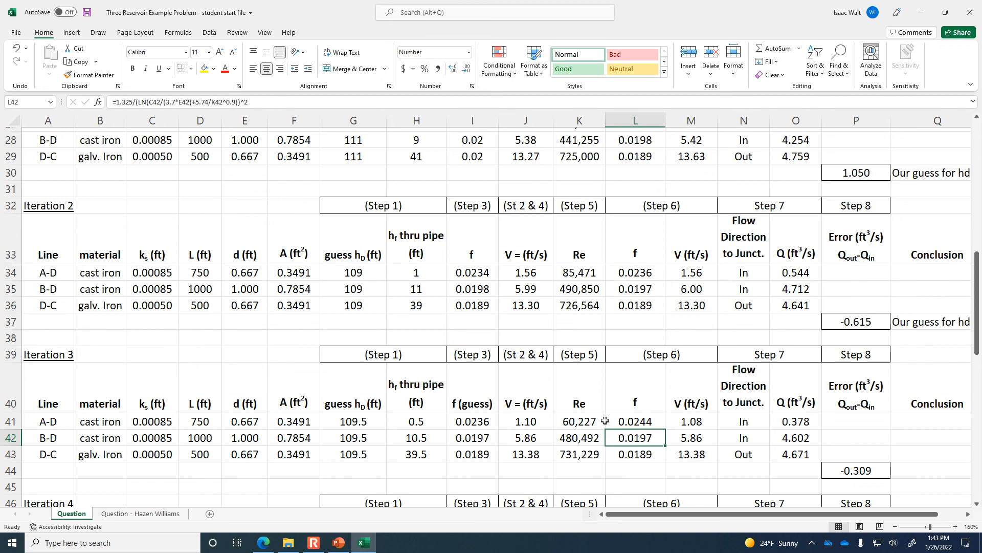
left_click(468, 417)
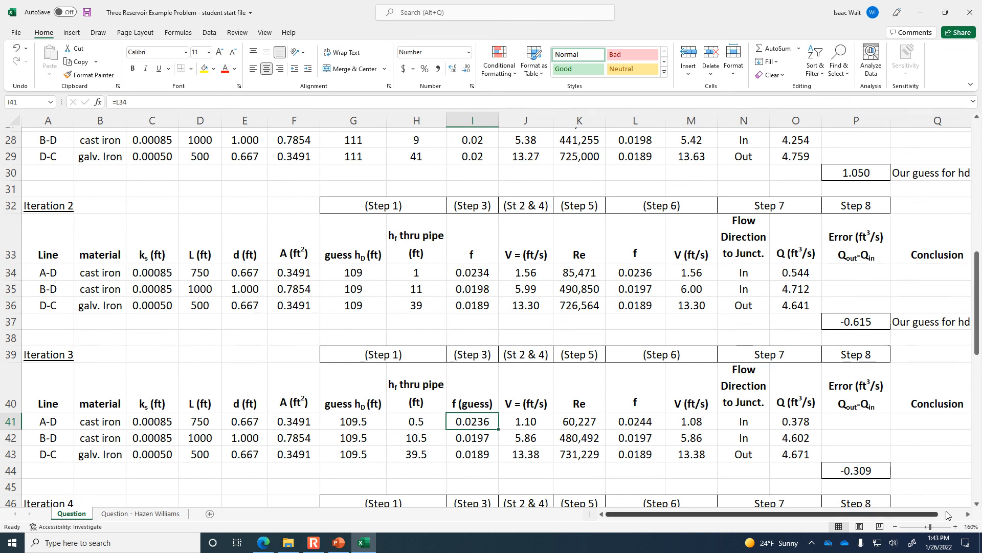
Enter the Iteration 3 conclusion "Our guess for hd is too low. Raise it" in Q44 beside the error
left_click(861, 467)
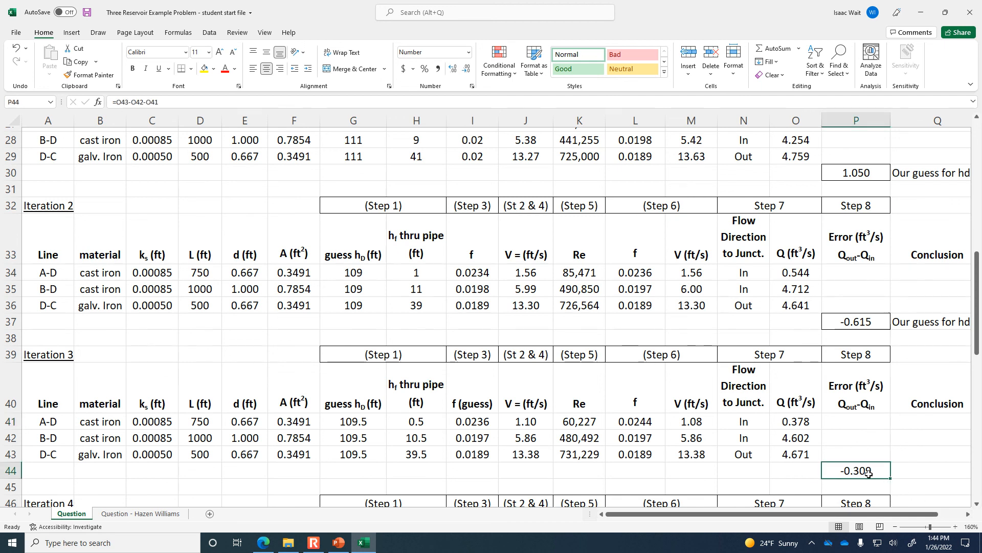
left_click_drag(930, 516, 944, 518)
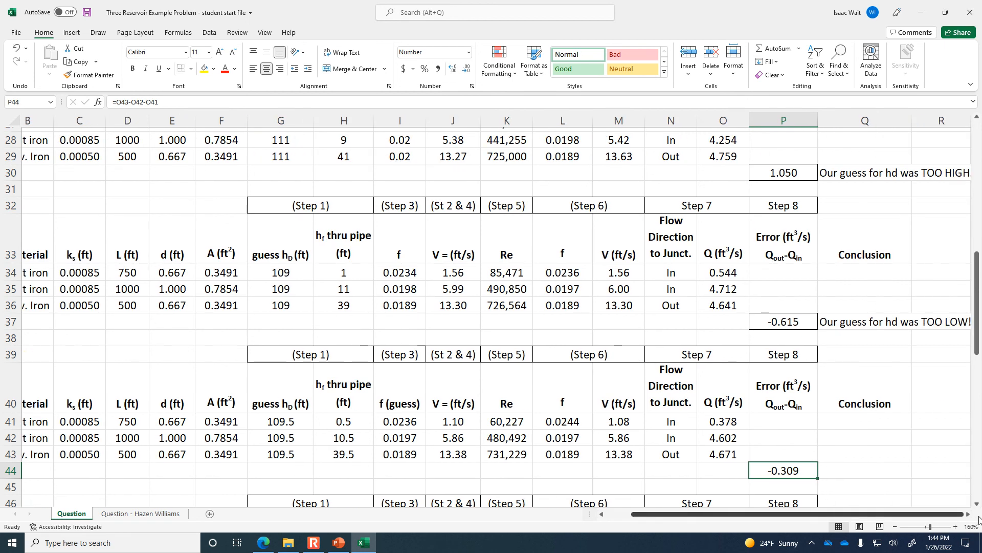
left_click(863, 472)
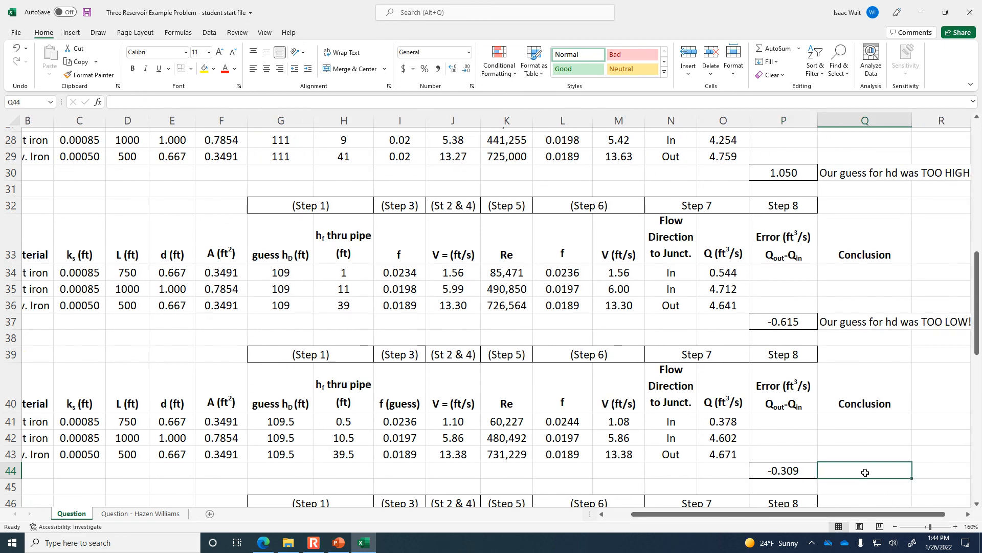
type("Our gues")
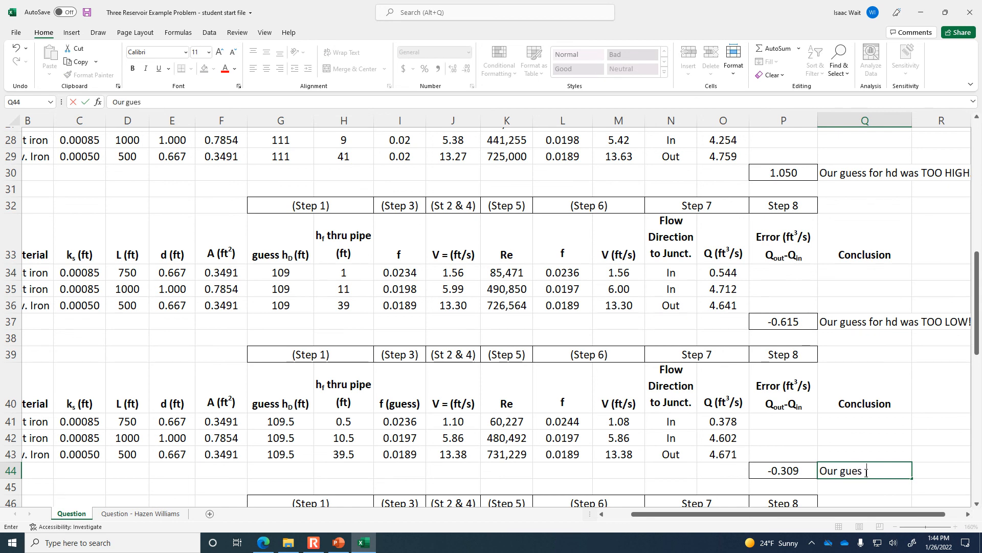
type("is too low.  Raise it")
key("Return")
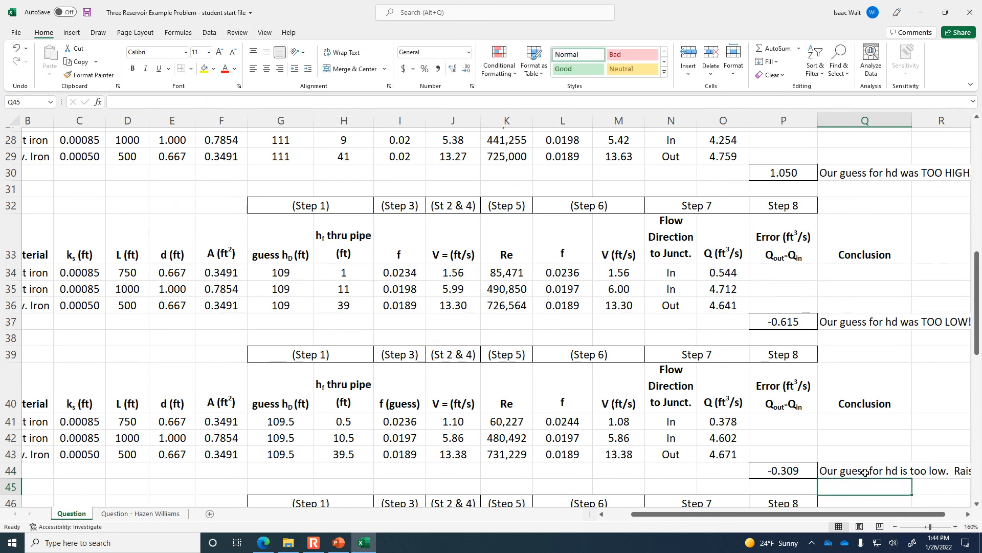
Copy the Iteration 3 rows A41:P44, including all formulas, into the Iteration 4 table at A48
scroll(805, 393, "down", 1)
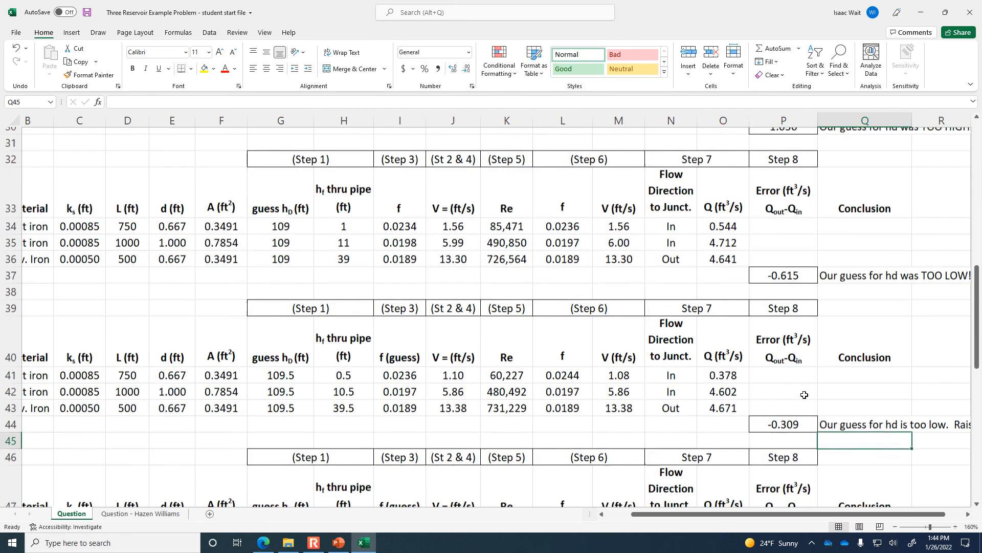
scroll(817, 513, "left", 3)
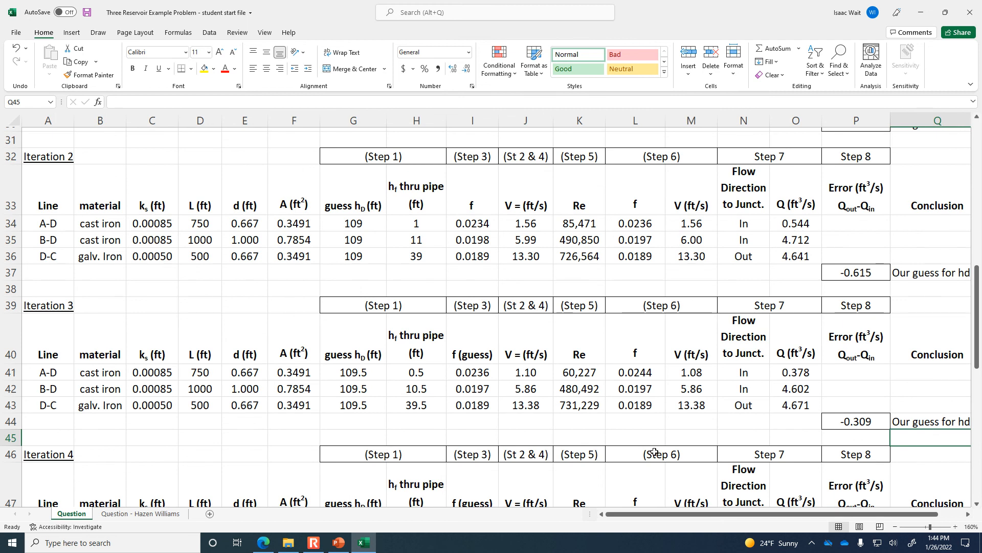
scroll(654, 452, "down", 2)
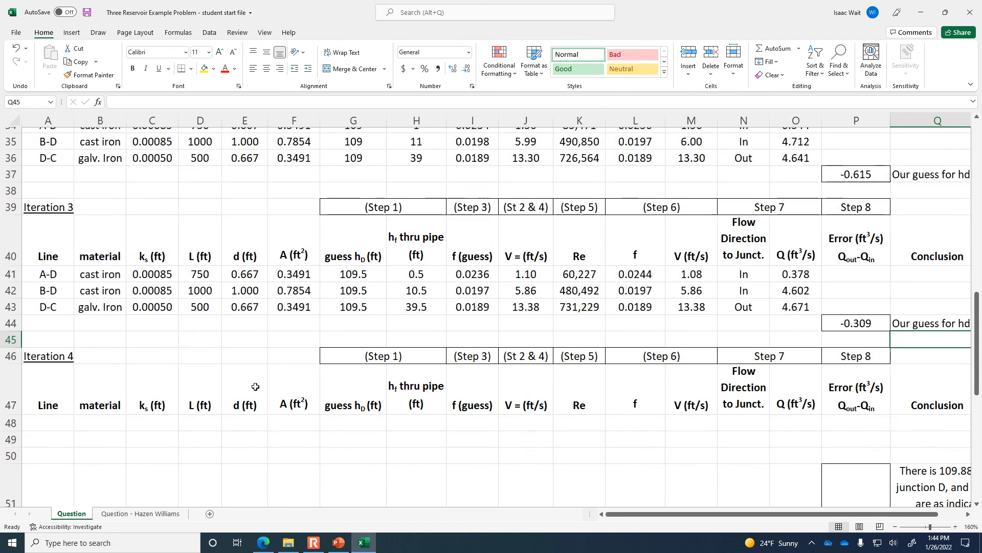
left_click(51, 274)
left_click_drag(51, 274, 859, 326)
key("ctrl+c")
left_click(43, 417)
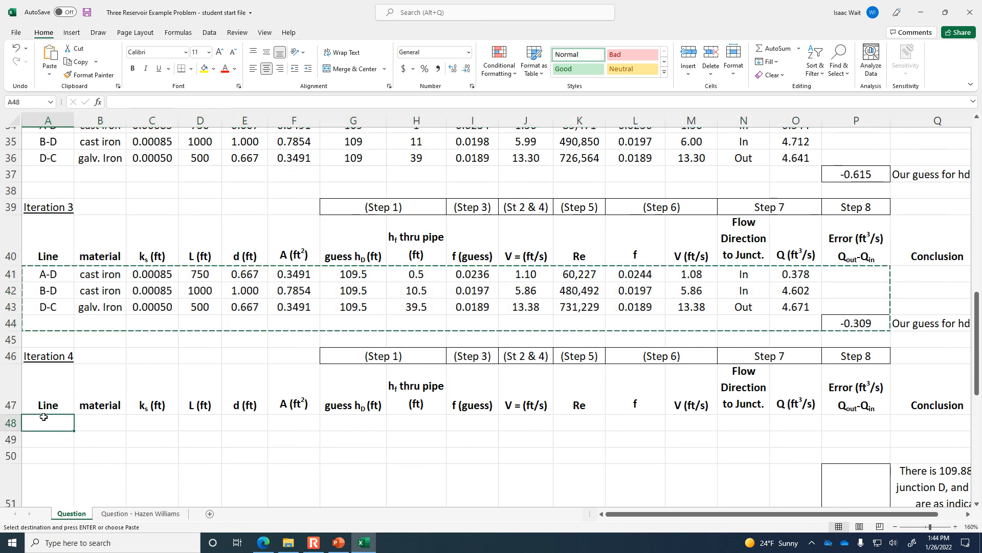
key("ctrl+v")
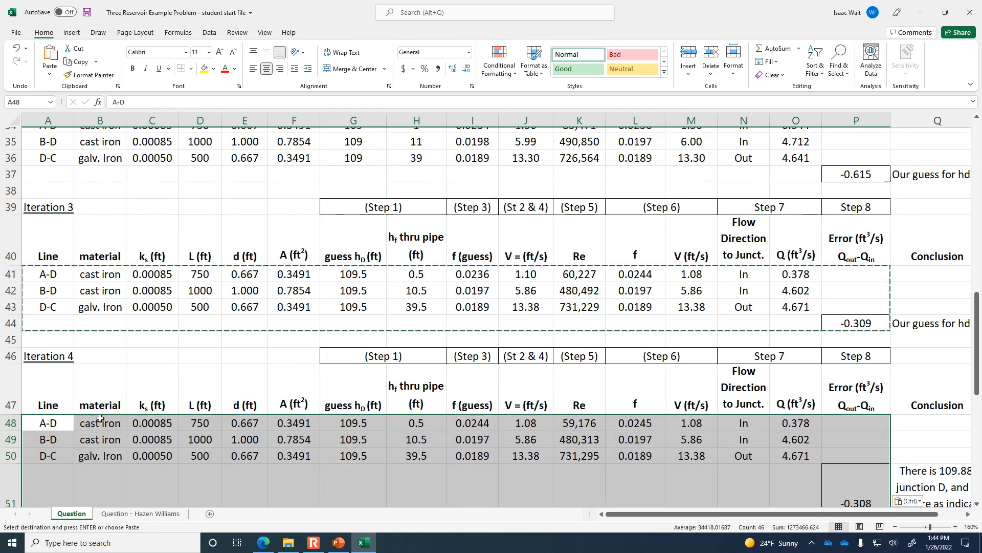
Set Iteration 4's junction head guess in G48 to 109.75 ft
scroll(97, 420, "down", 1)
left_click(365, 376)
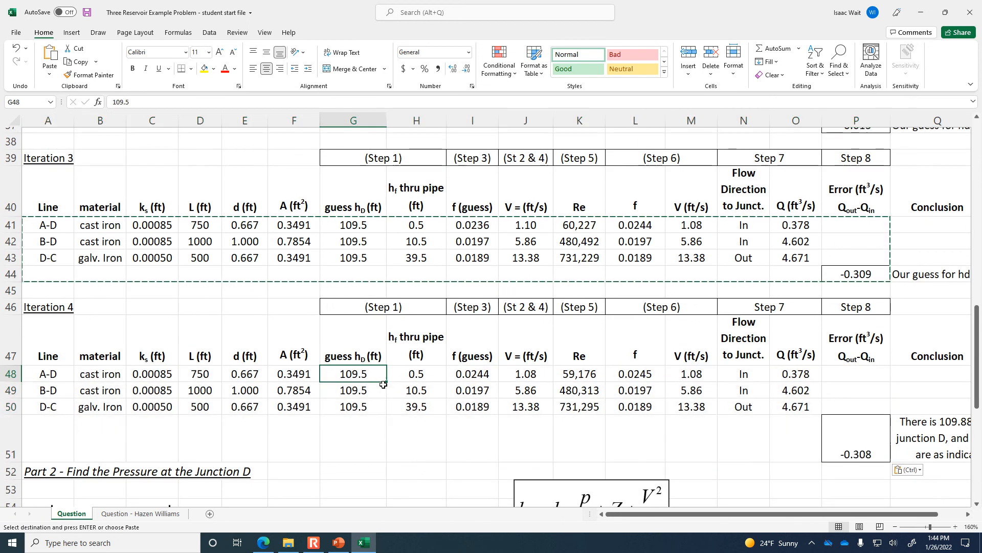
key("Escape")
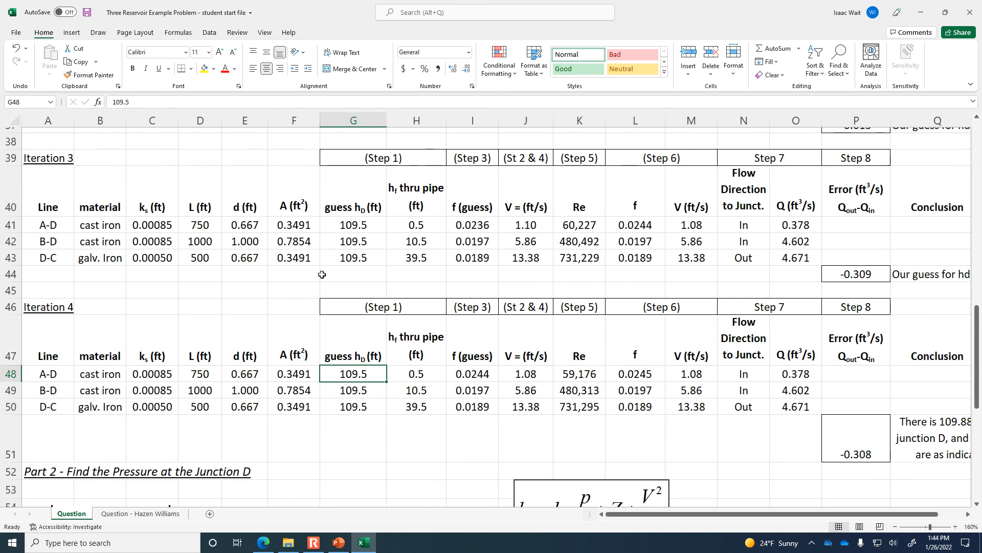
left_click(127, 105)
type("7")
key("Return")
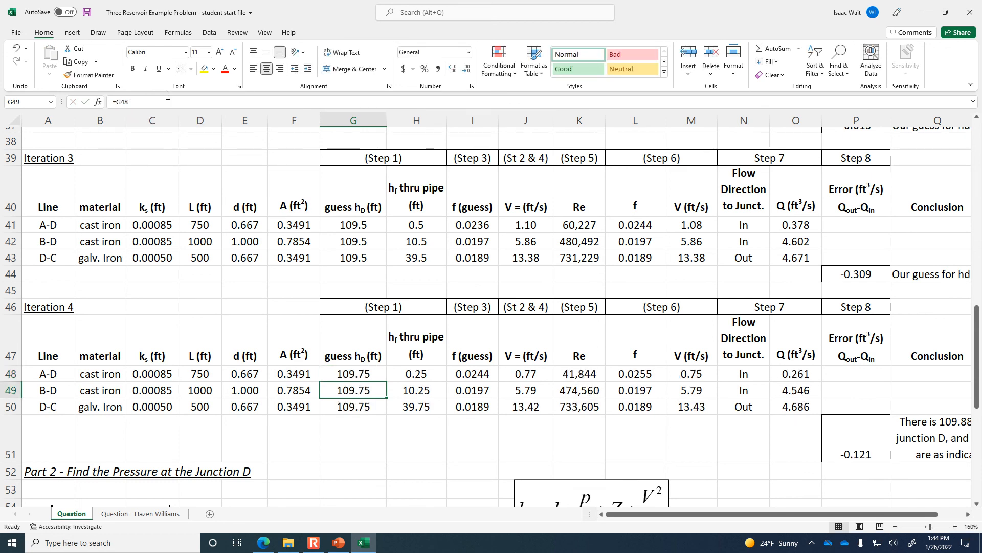
Check the Iteration 4 error in P51 and compare line A-D's guessed friction factor in I48 with the calculated one in L48
left_click(843, 452)
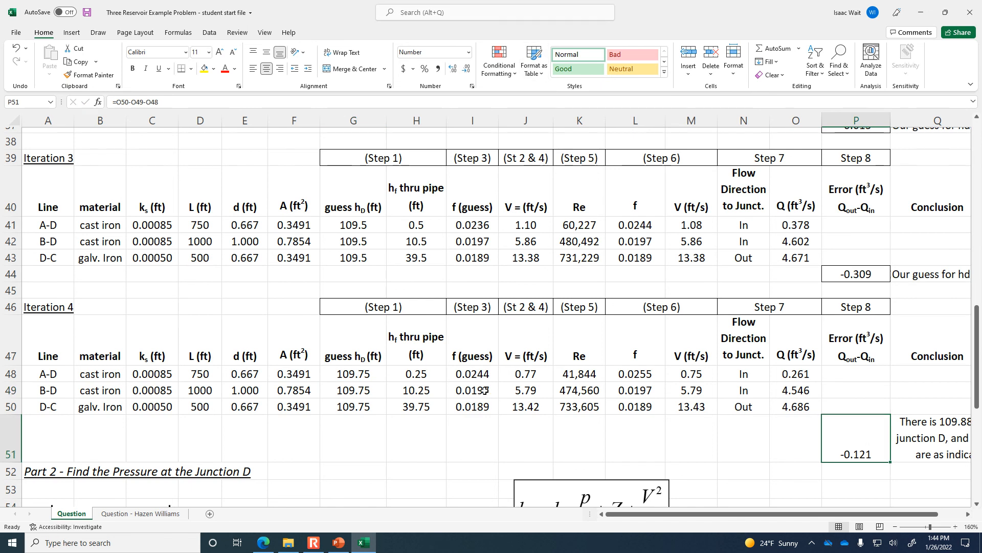
left_click(475, 372)
left_click(621, 375)
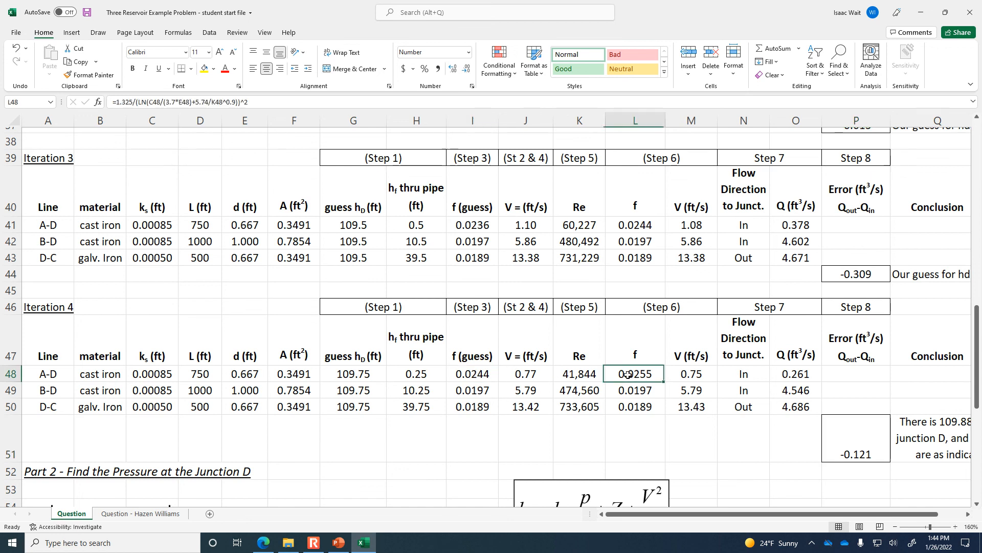
left_click(476, 373)
left_click(634, 369)
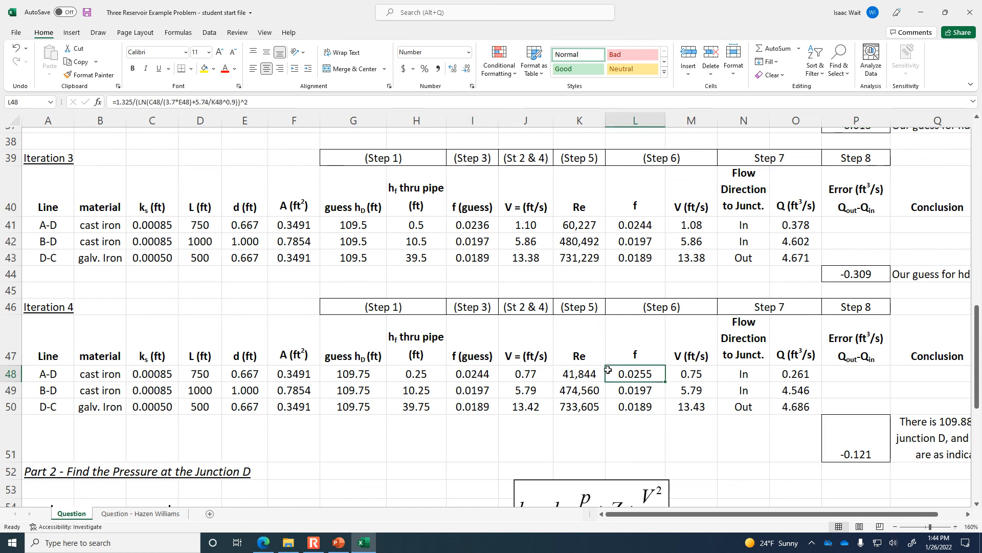
left_click(472, 376)
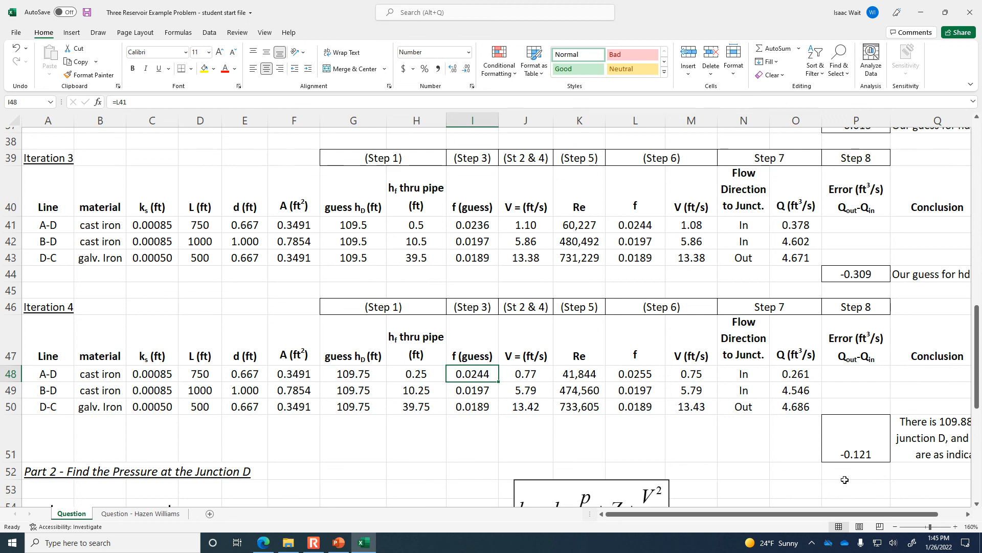
left_click(866, 448)
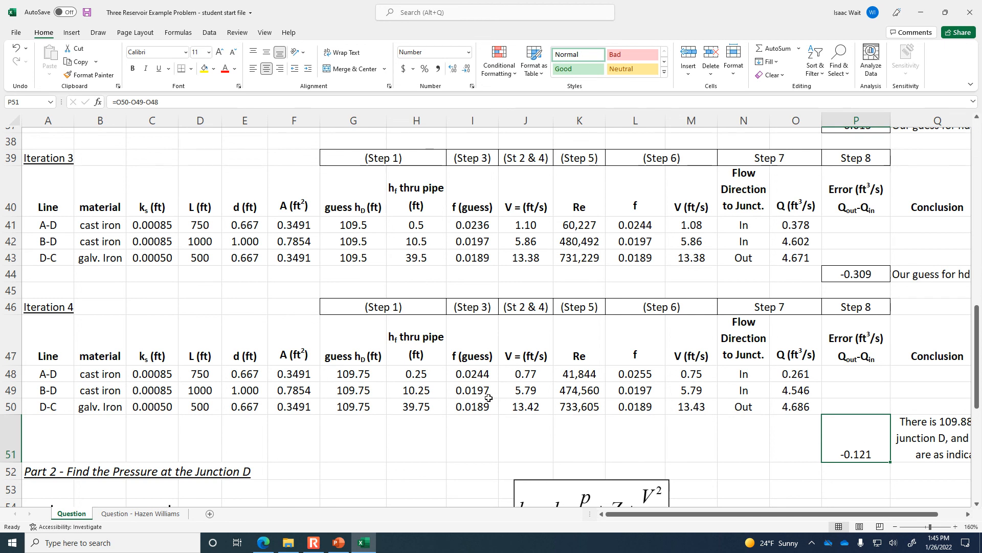
left_click(366, 374)
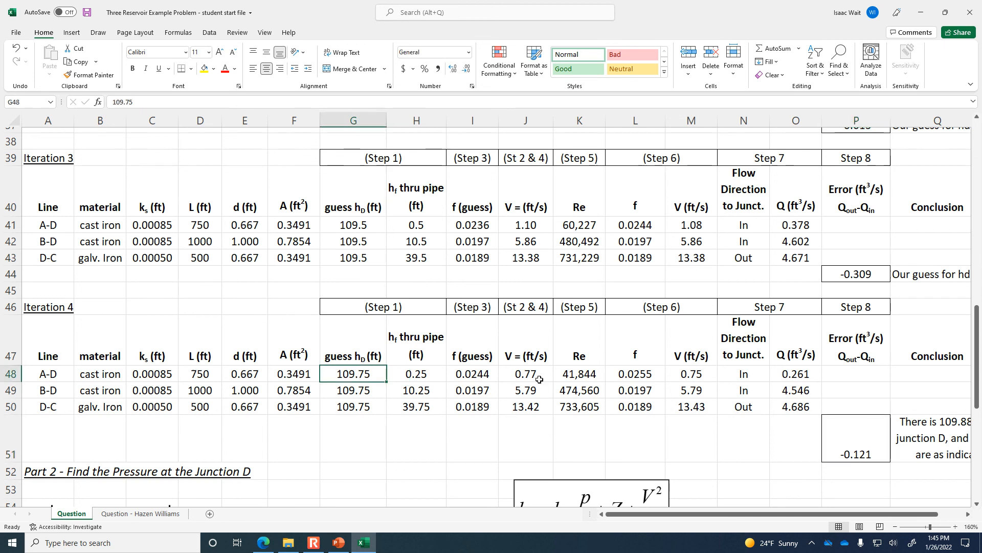
left_click(867, 439)
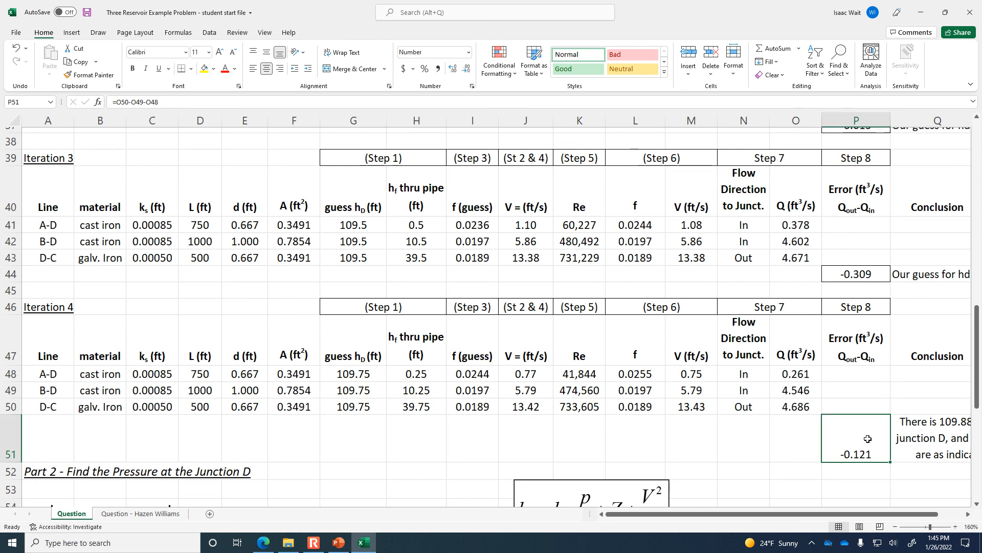
Use Goal Seek to bring the Iteration 4 error in P51 to 0 by changing the junction head guess in G48
left_click(339, 379)
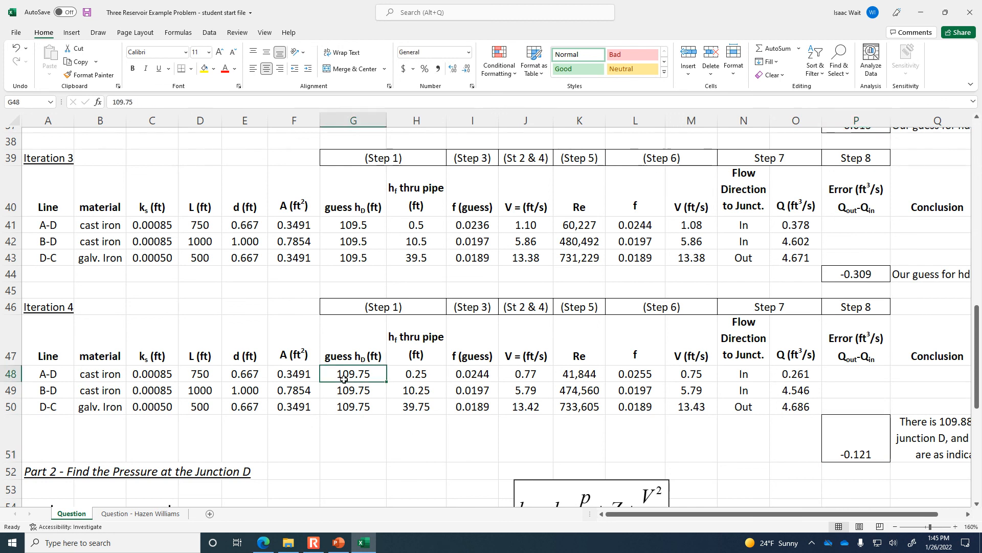
left_click(208, 35)
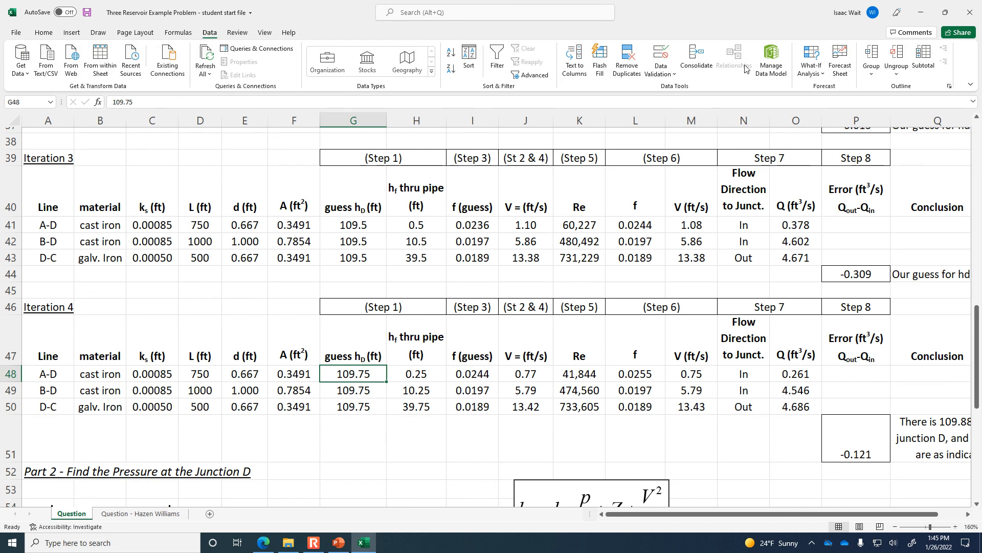
left_click(812, 70)
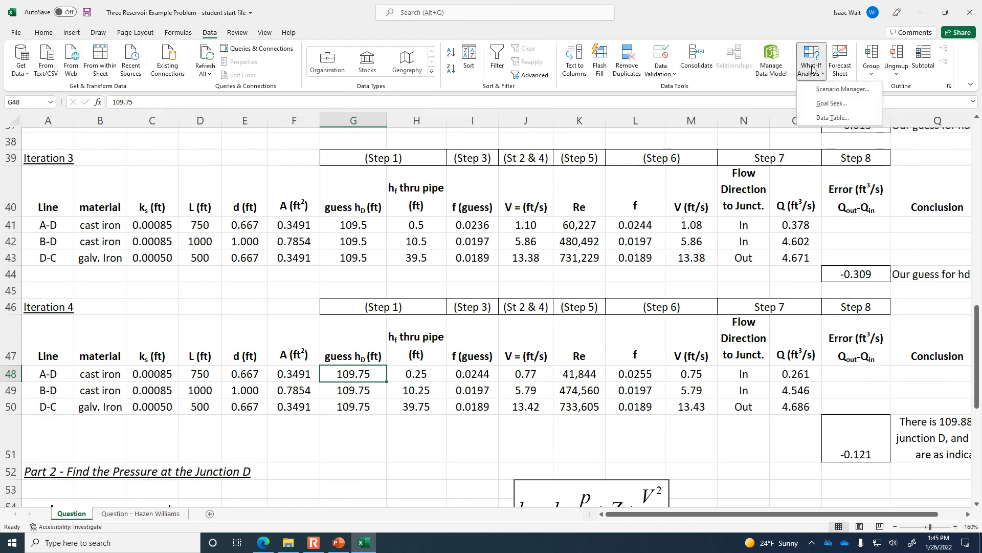
left_click(833, 103)
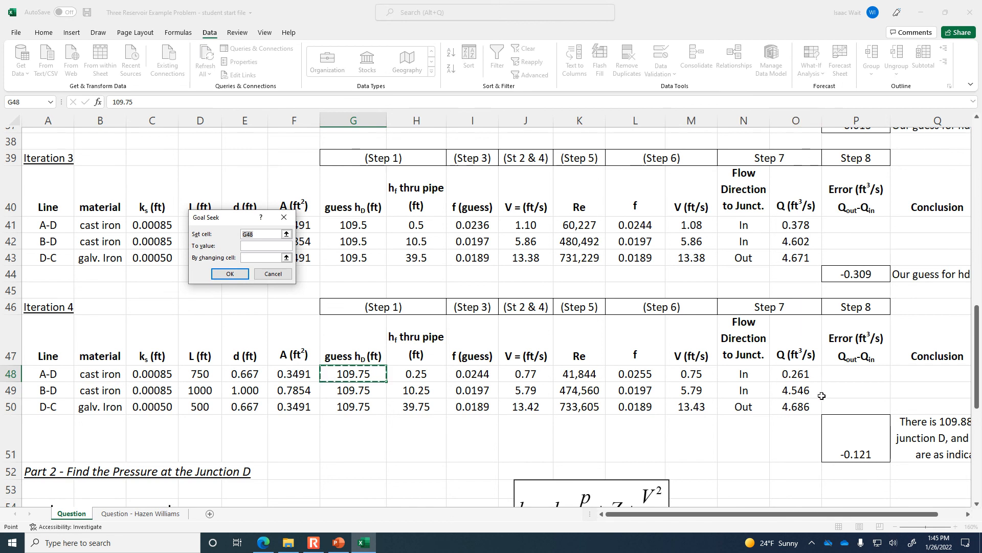
left_click(851, 440)
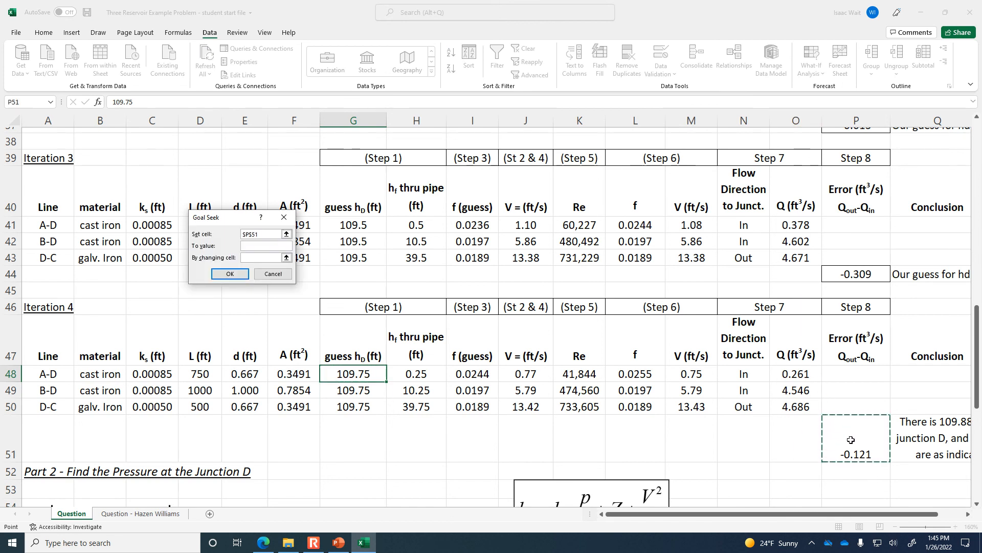
left_click(262, 248)
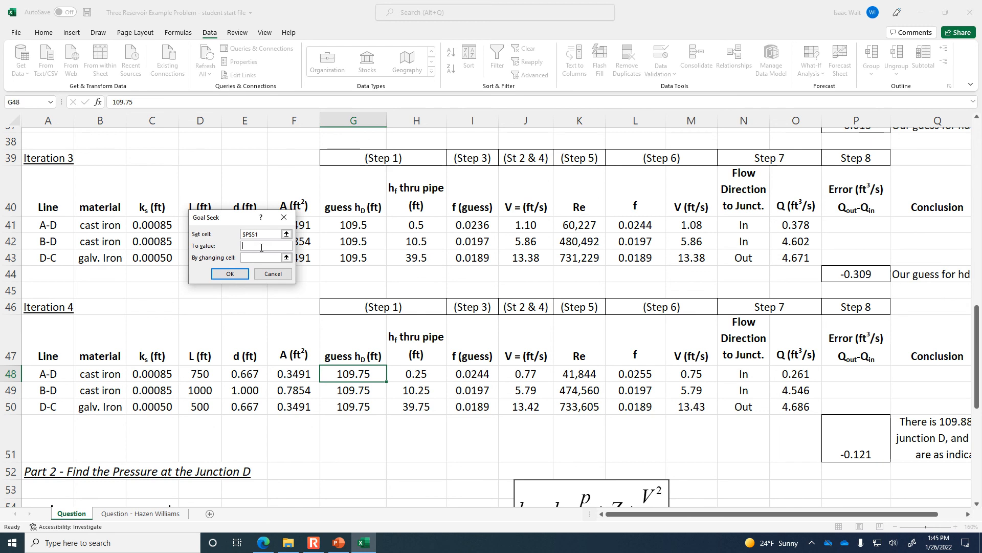
type("0")
left_click(287, 257)
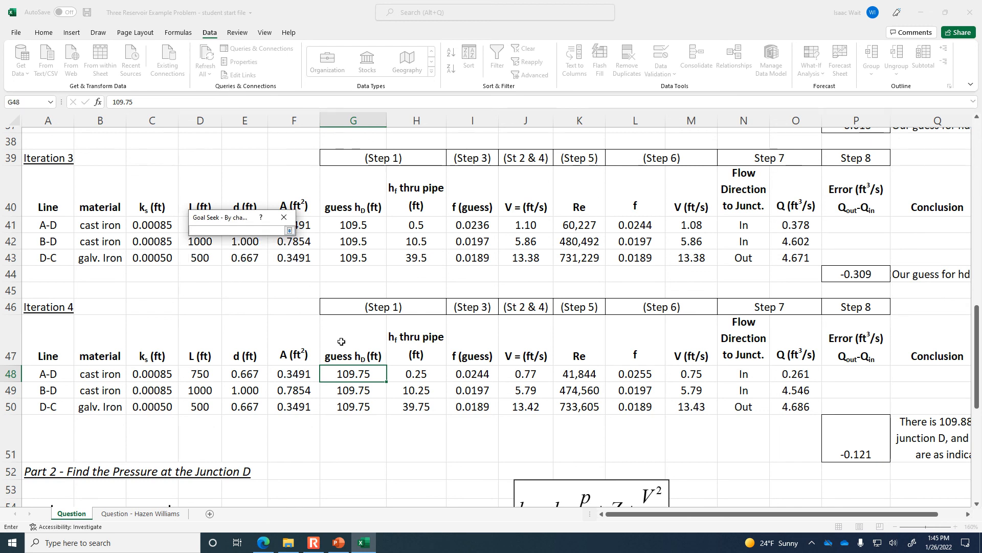
left_click(347, 372)
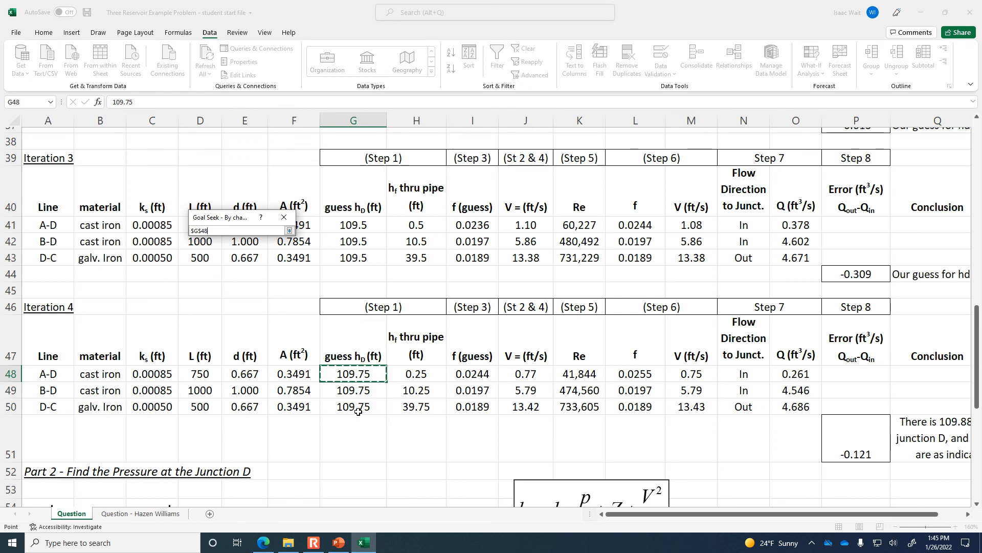
left_click(289, 231)
left_click(240, 279)
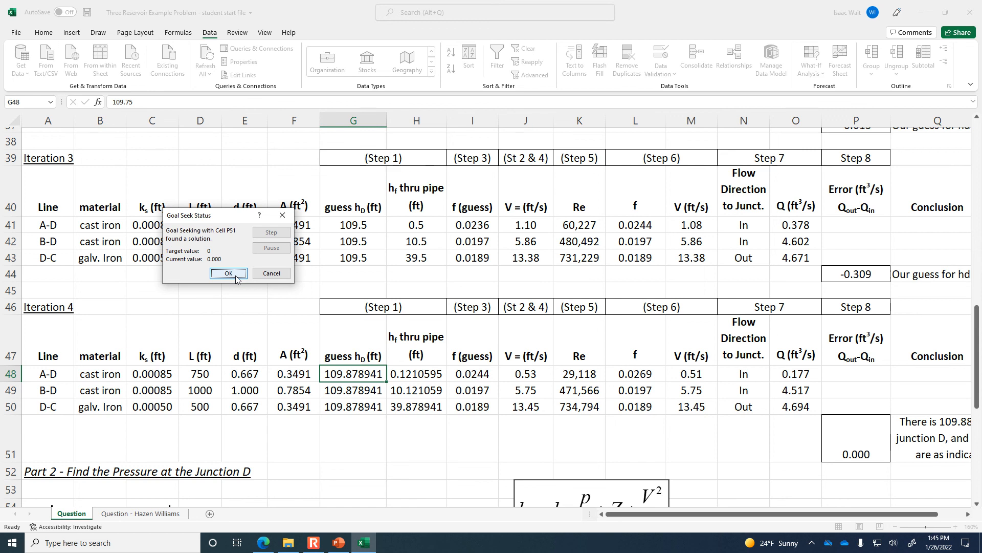
left_click(229, 273)
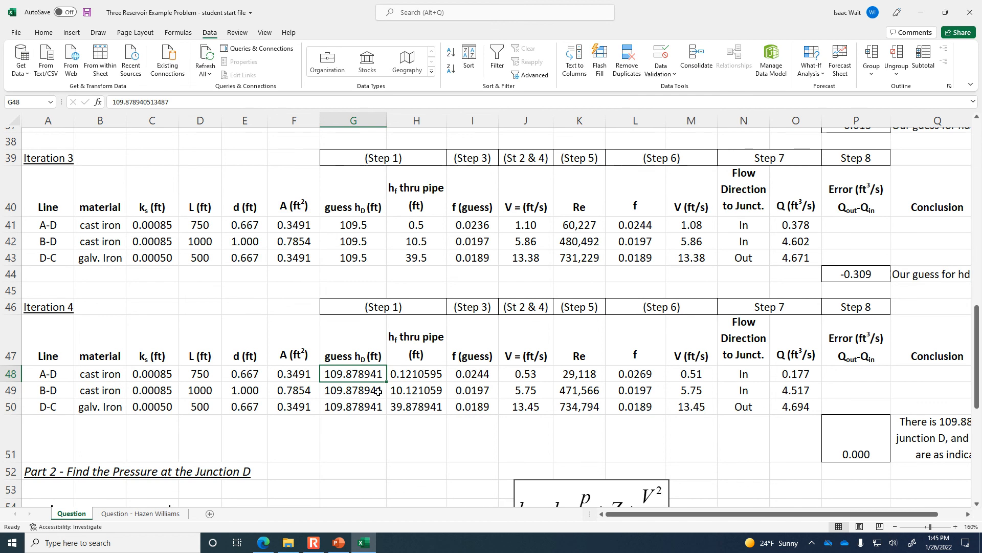
Format the Iteration 4 junction head guesses in G48:G50 to three decimal places
left_click(43, 34)
left_click(466, 69)
left_click(466, 68)
left_click(466, 69)
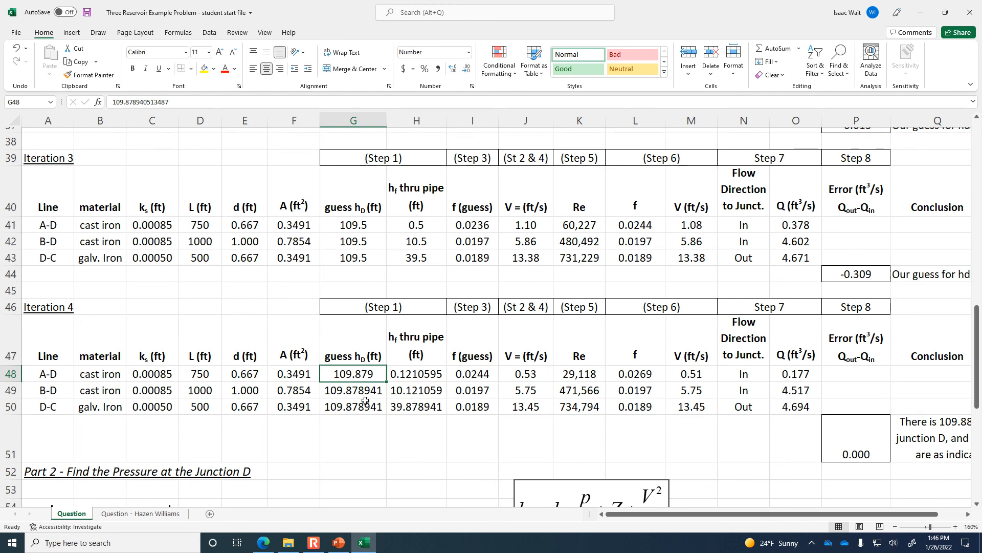
left_click_drag(364, 392, 364, 407)
left_click(466, 68)
left_click(466, 69)
left_click(466, 68)
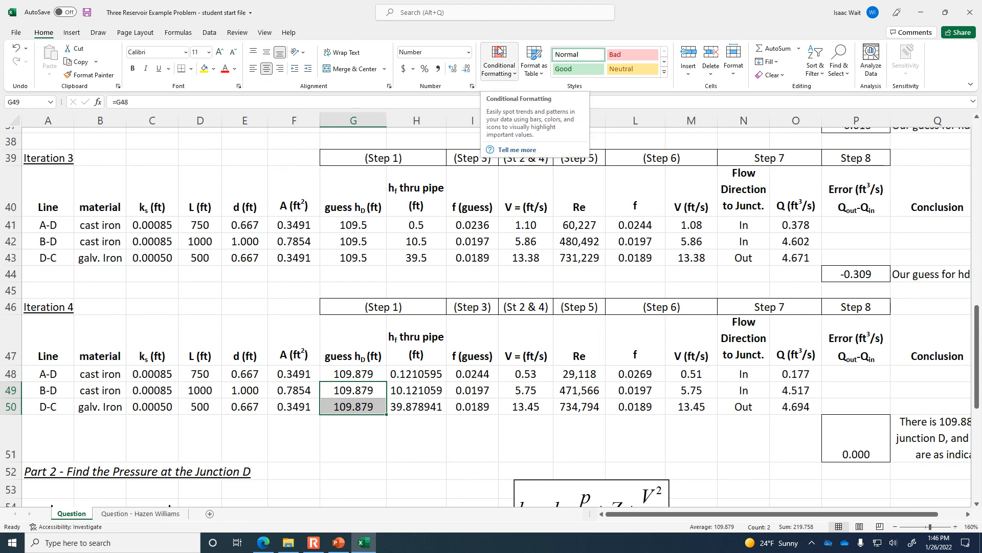
Recheck line A-D's guessed friction factor in I48 against the calculated one in L48 for the solved junction head
left_click(483, 374)
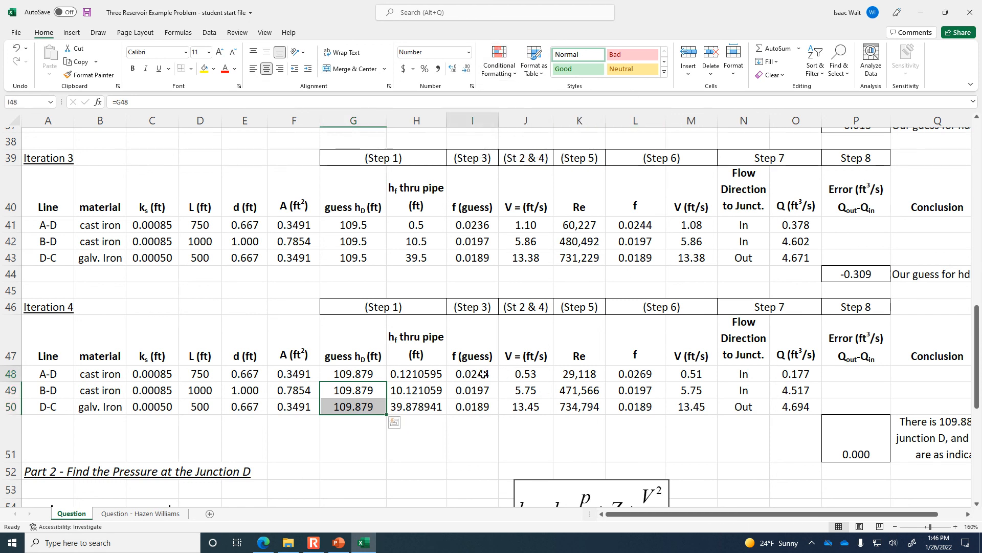
left_click(632, 373)
left_click(488, 372)
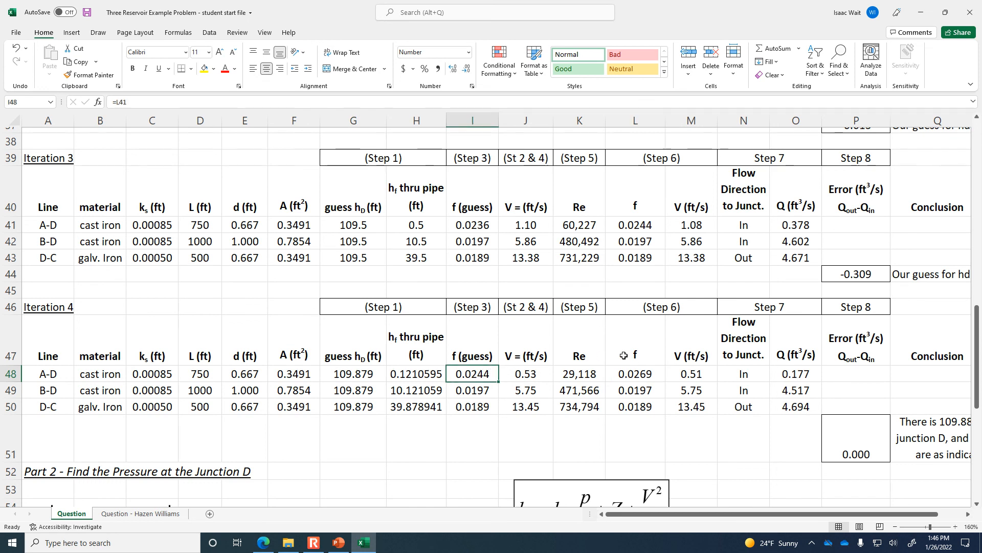
left_click(636, 373)
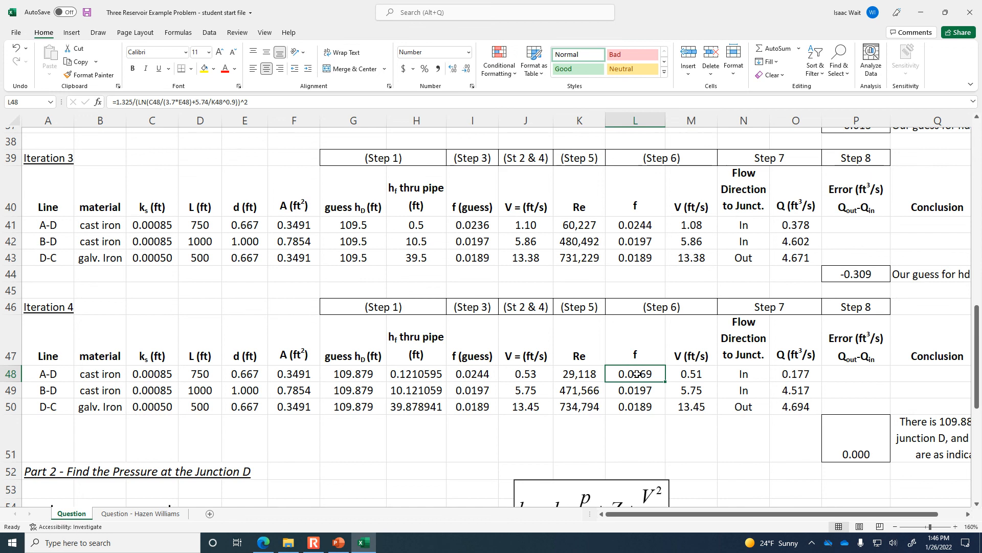
left_click(489, 376)
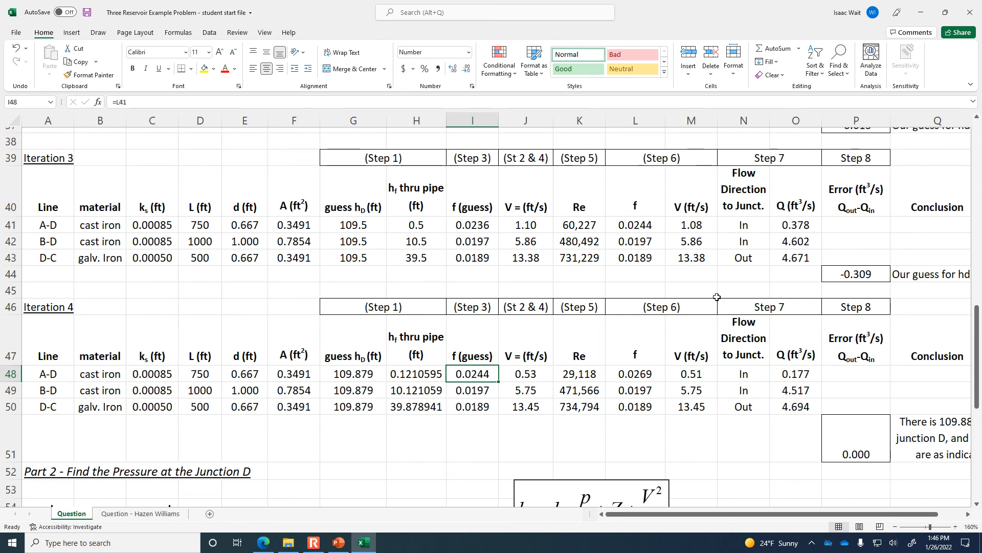
Review the Part 2 section on finding the pressure at junction D, then return to the Iteration 4 table
scroll(717, 297, "down", 3)
scroll(716, 297, "up", 4)
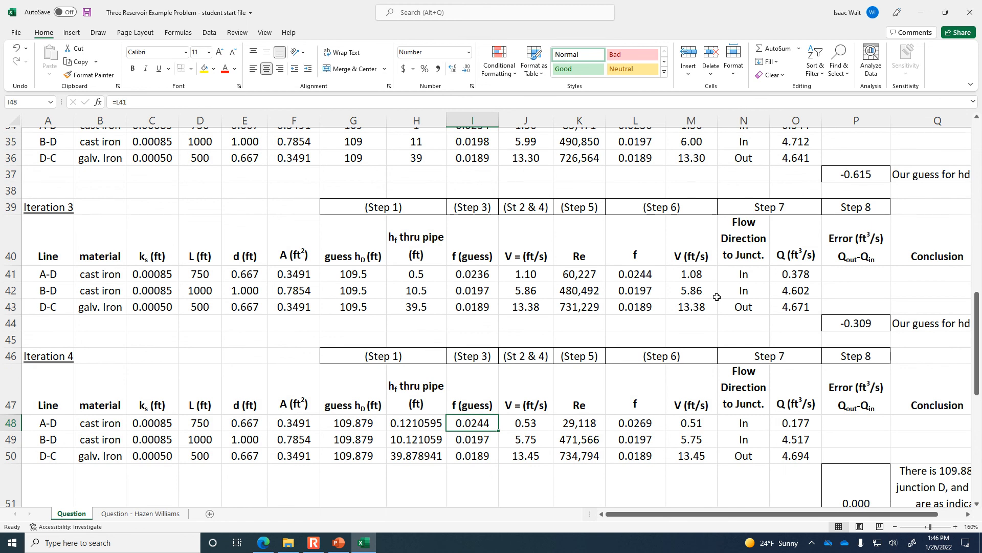
scroll(716, 297, "down", 4)
scroll(244, 365, "down", 1)
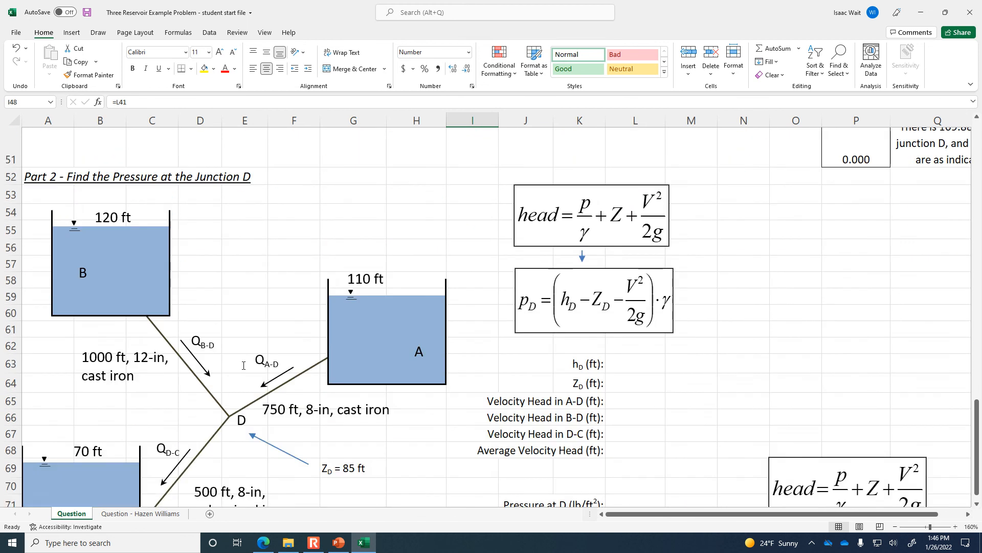
scroll(244, 365, "down", 2)
scroll(245, 364, "up", 8)
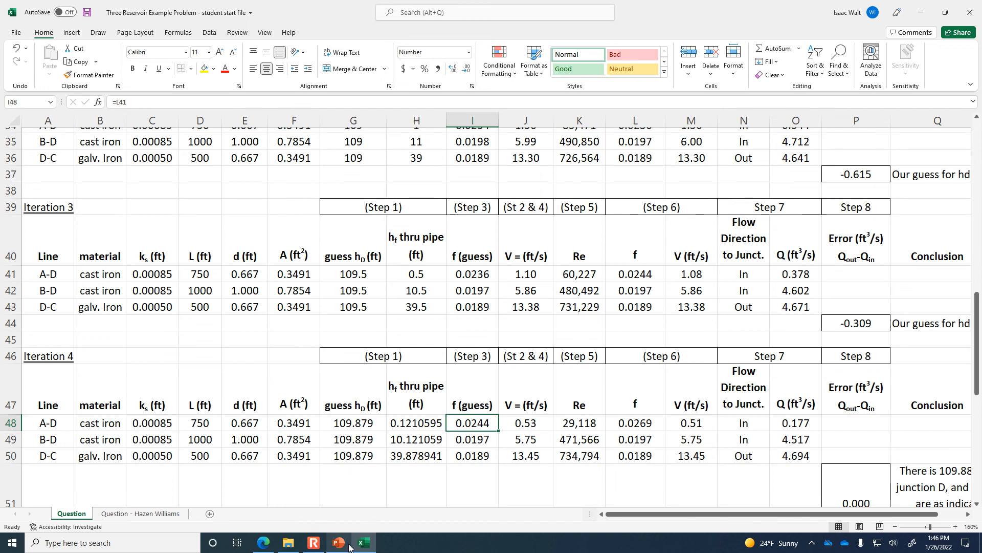
mouse_move(347, 548)
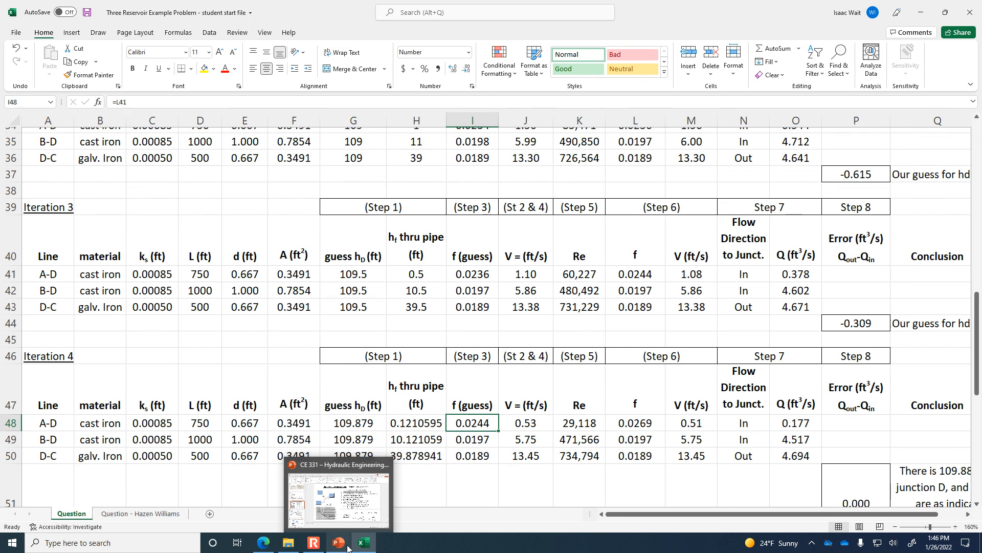
left_click(316, 544)
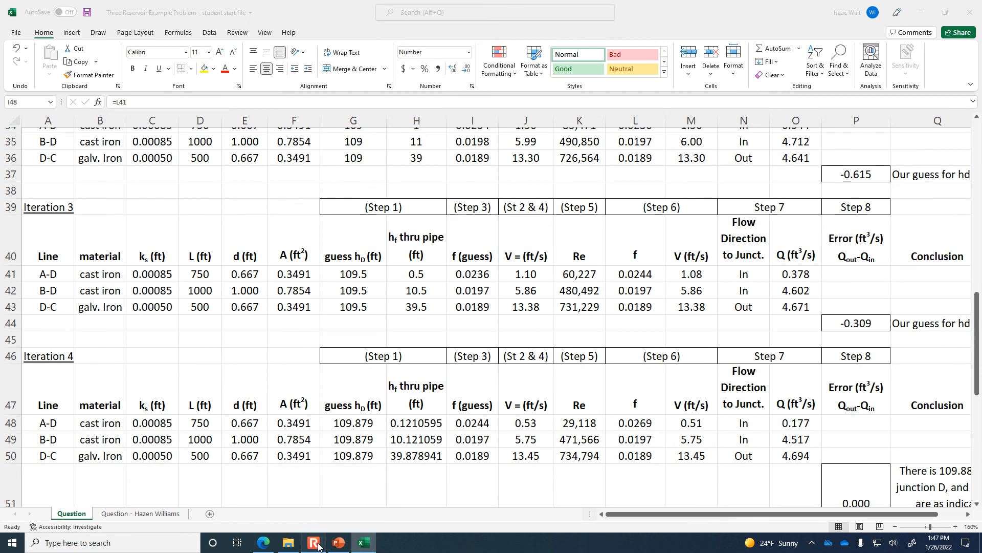